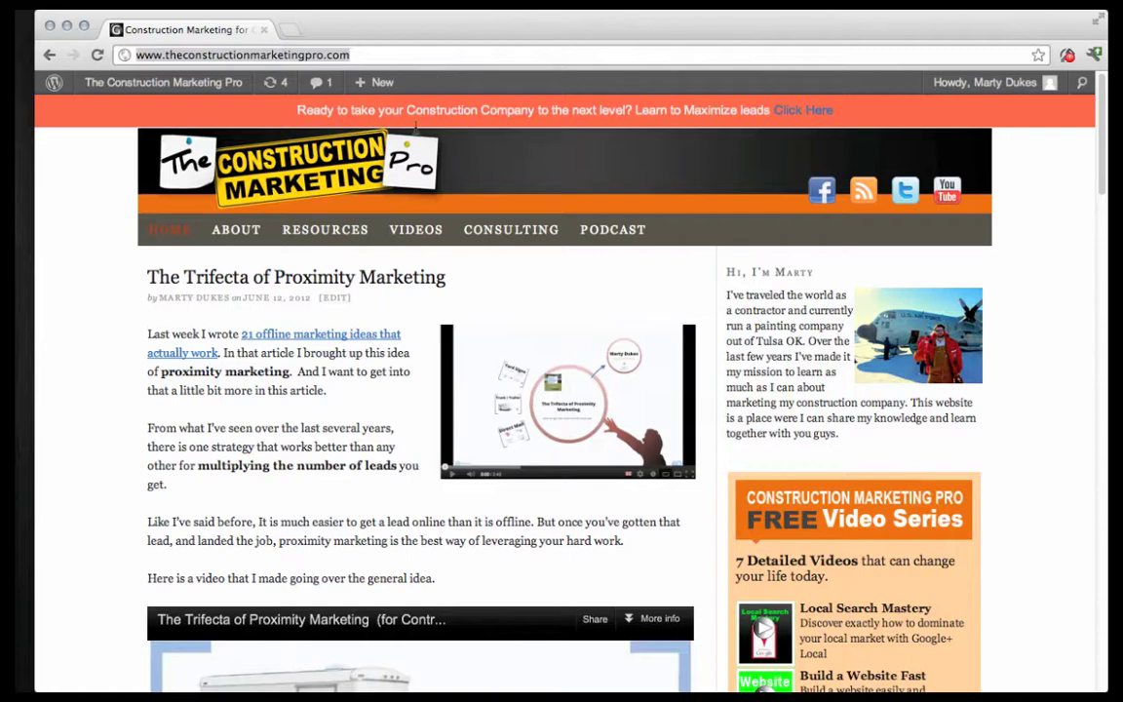
Open the Resources page and follow its recommended BlueHost link to the Bluehost home page.
click(316, 228)
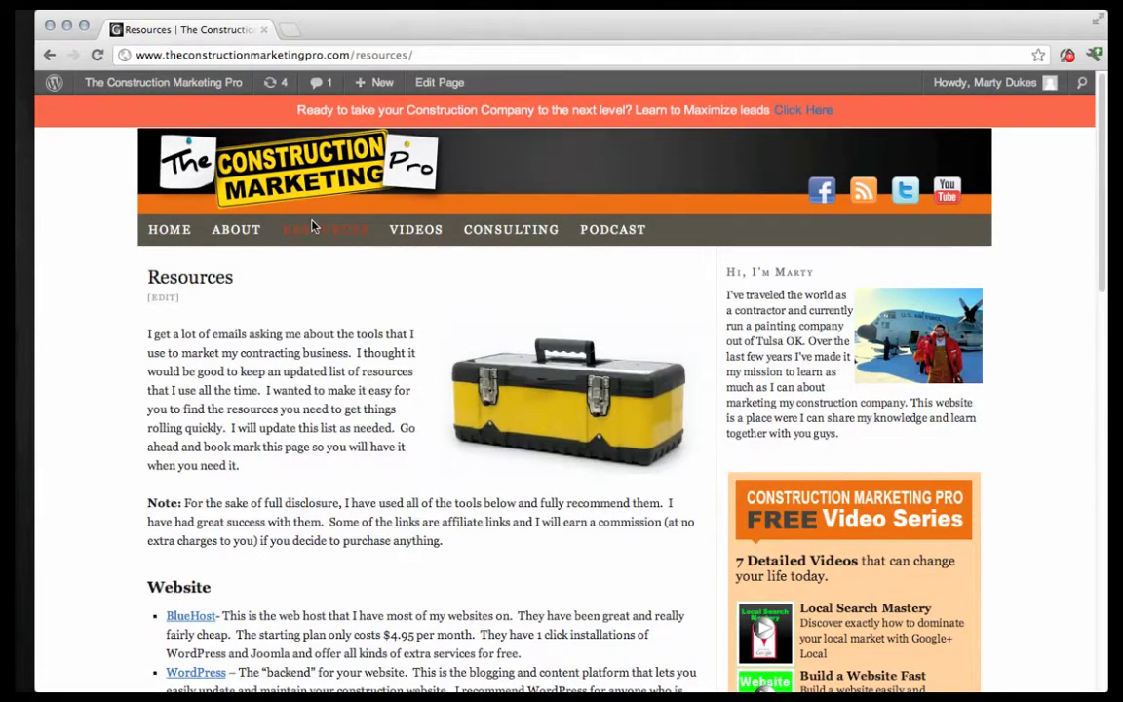
scroll(239, 575, down, 2)
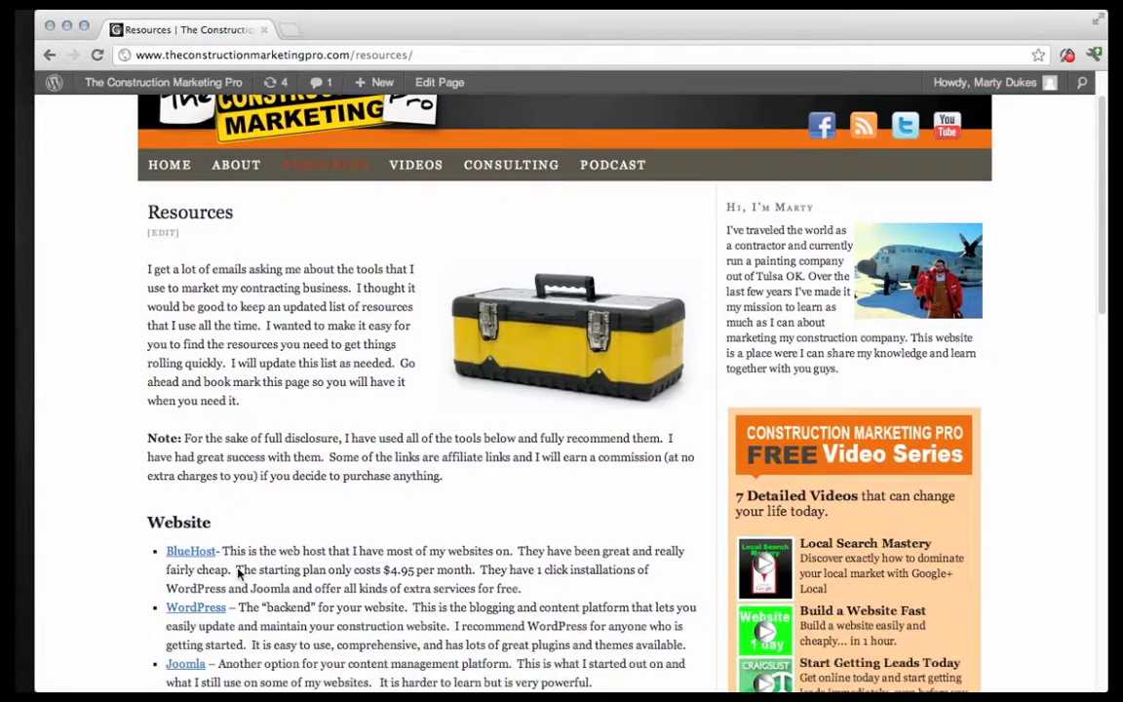
scroll(239, 574, down, 2)
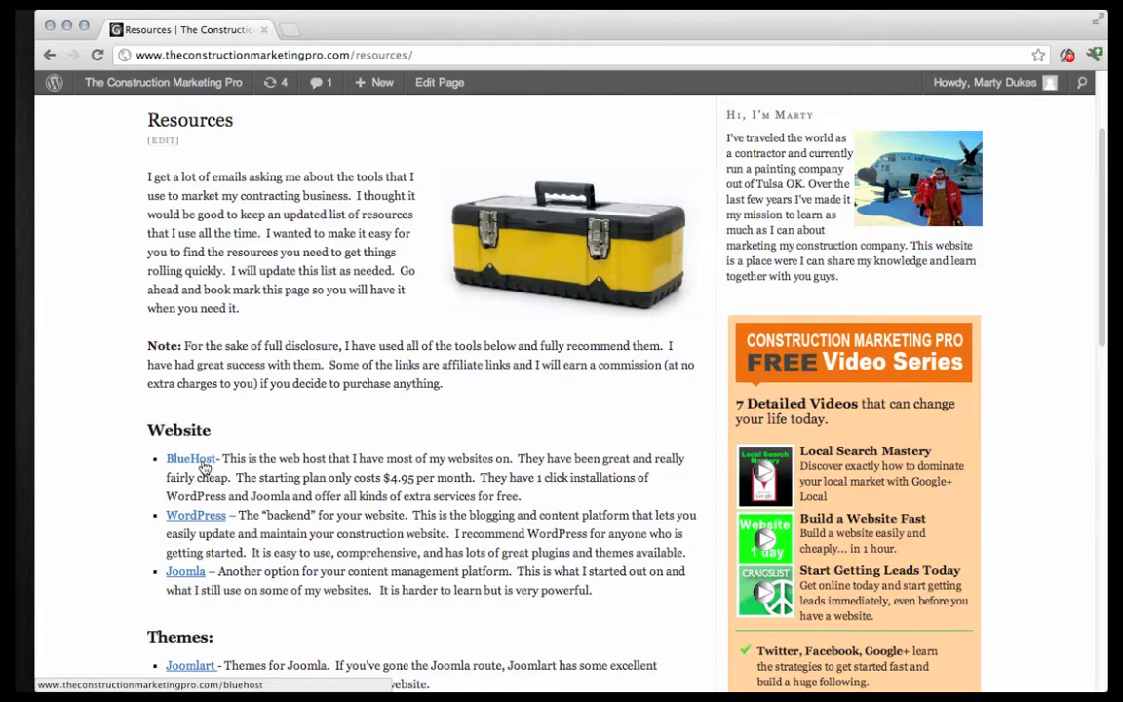
click(192, 459)
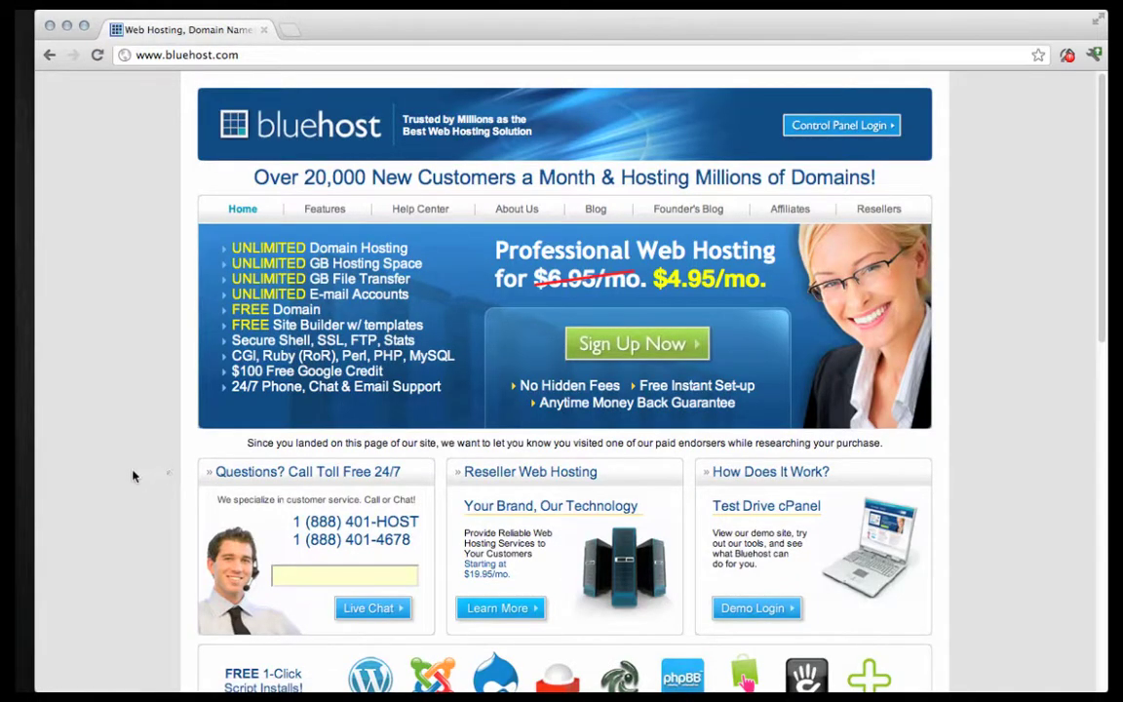
Start Bluehost signup with the new domain kansascitycustomdecks.com and confirm it is available.
click(588, 343)
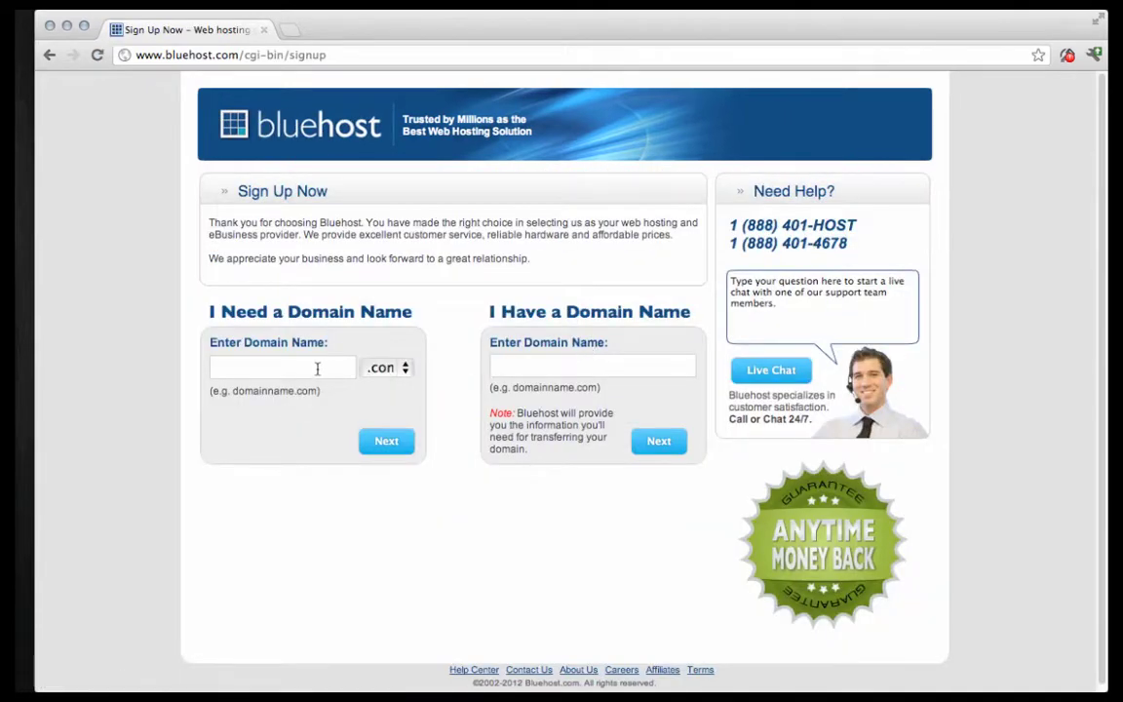
click(260, 371)
text(kansasci)
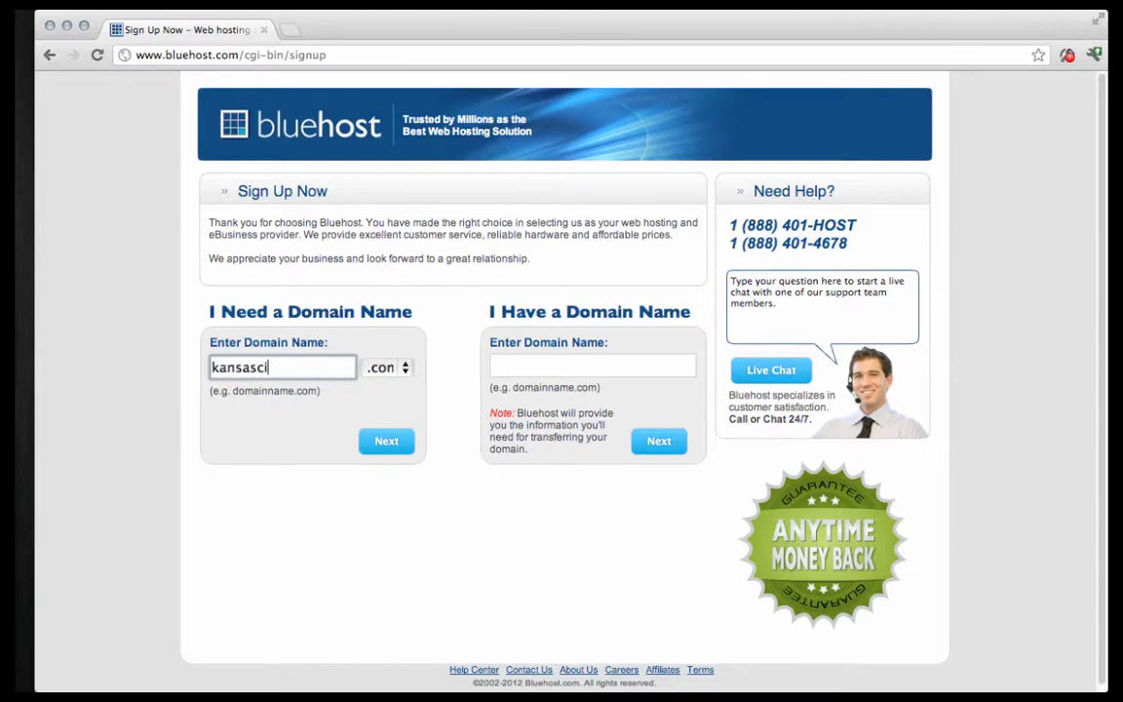
text(tycustomdecks)
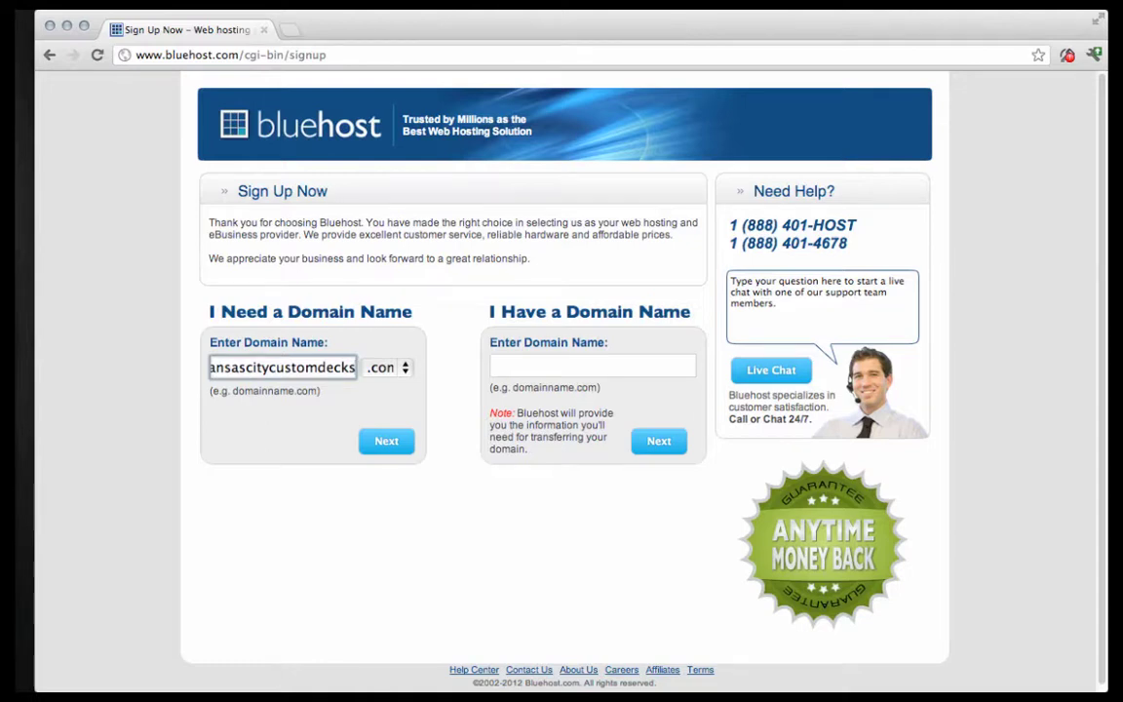
click(365, 439)
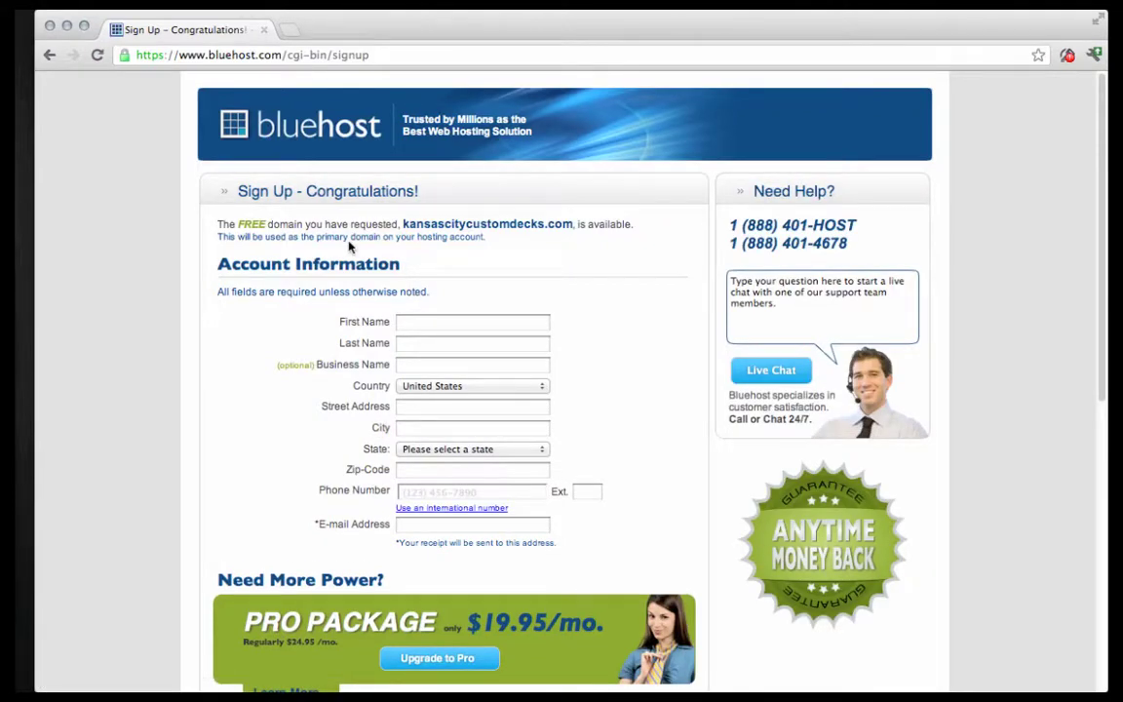
Enter the account holder's first and last name in the Account Information form.
scroll(527, 295, down, 1)
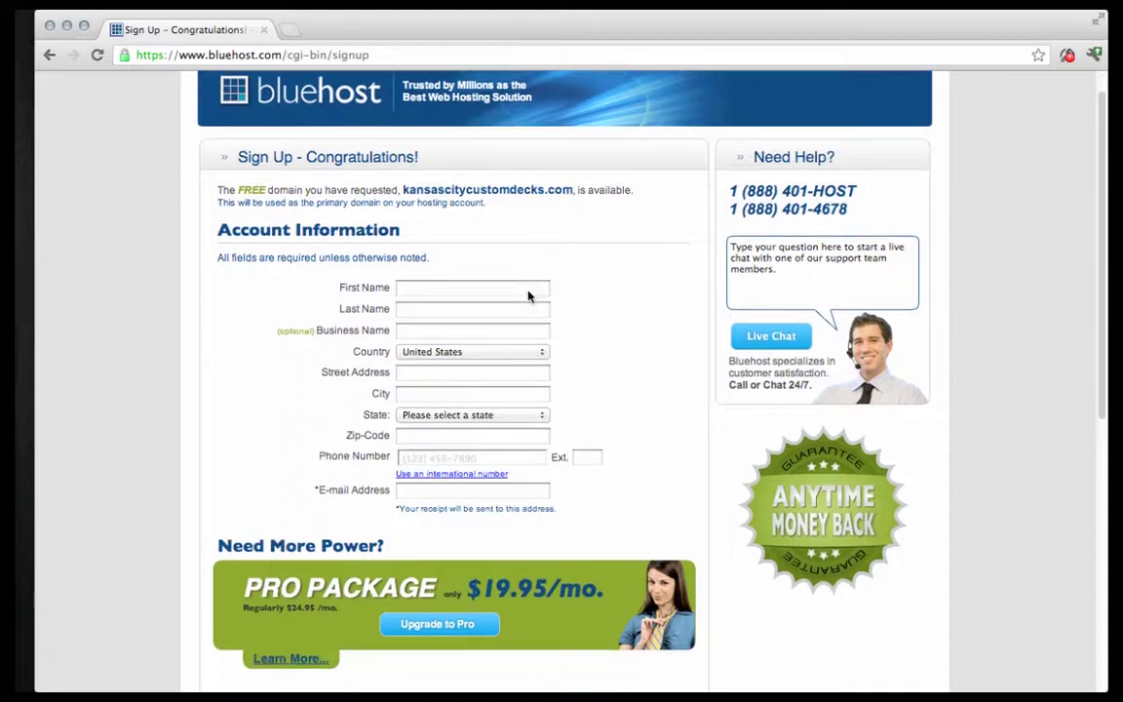
scroll(438, 292, down, 2)
click(404, 240)
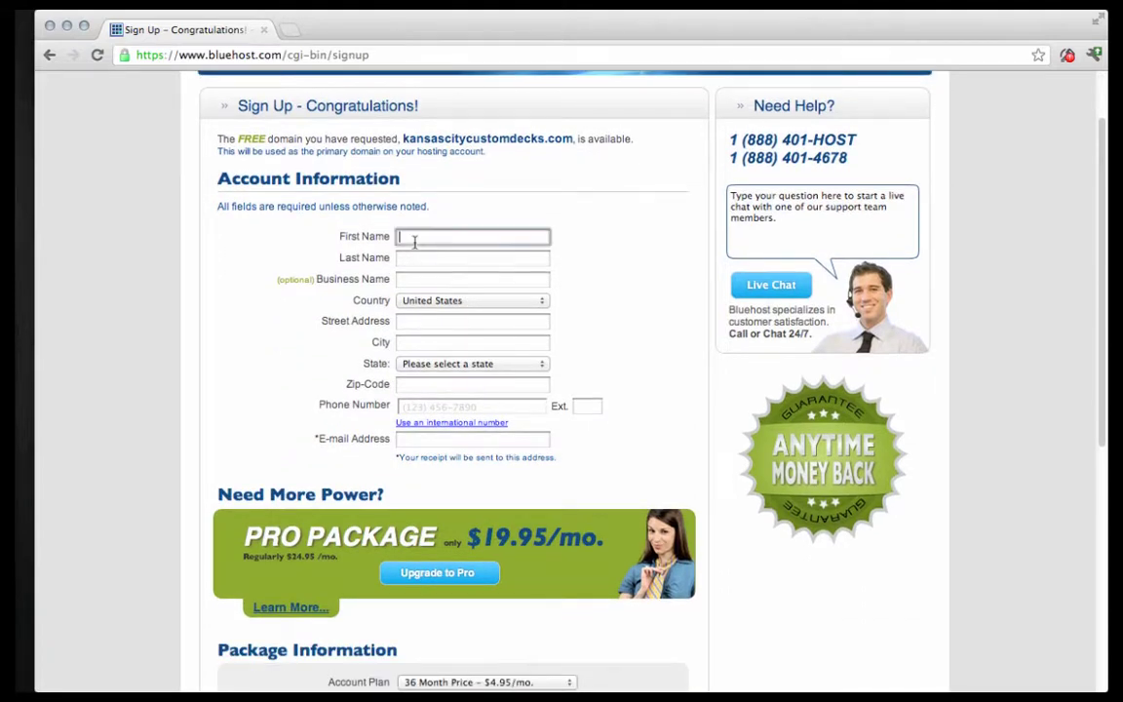
key(Tab)
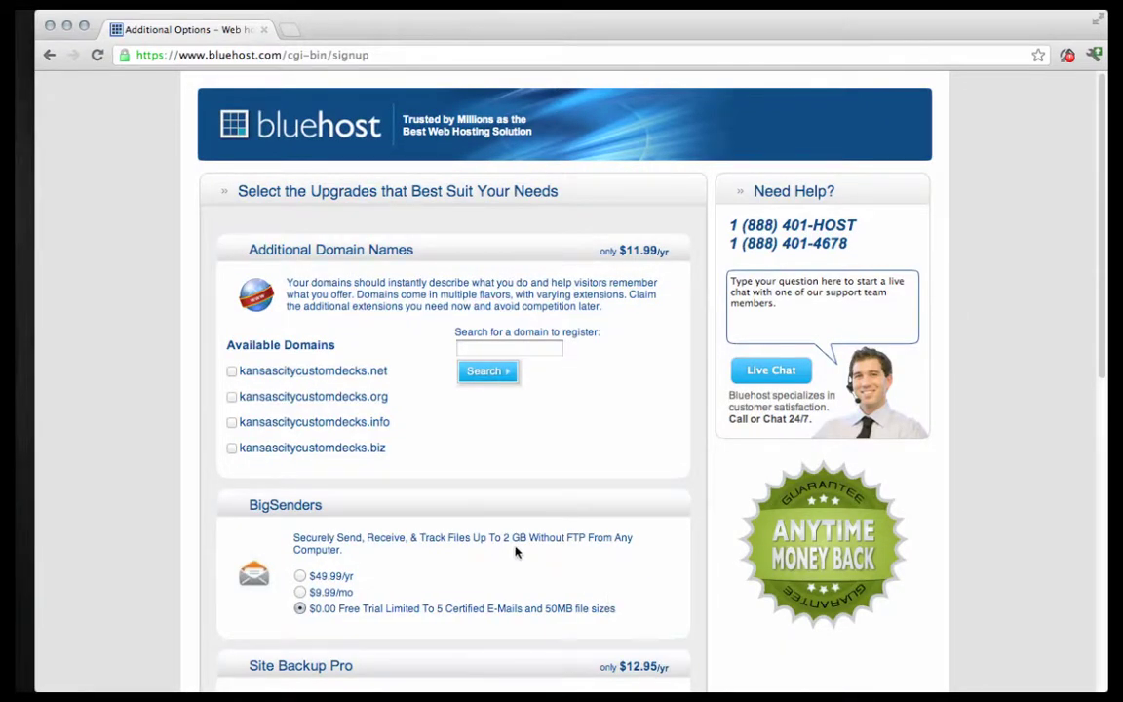
Leave every optional upgrade unchecked and complete the Bluehost purchase.
scroll(458, 497, down, 5)
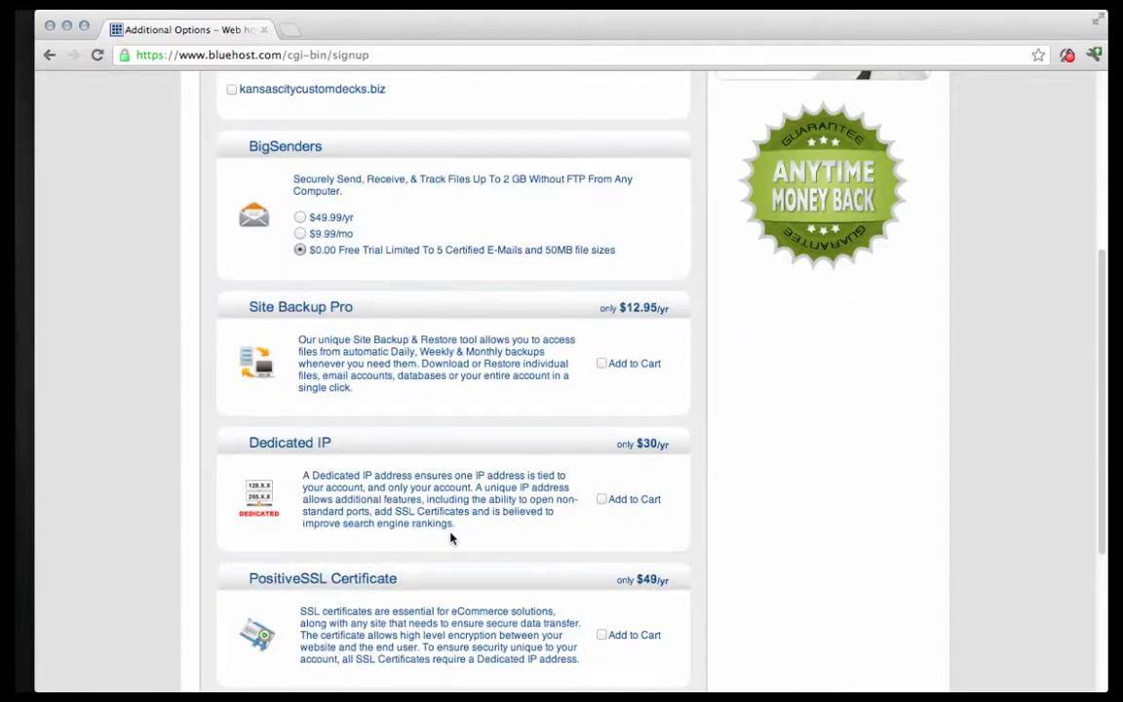
scroll(450, 543, down, 2)
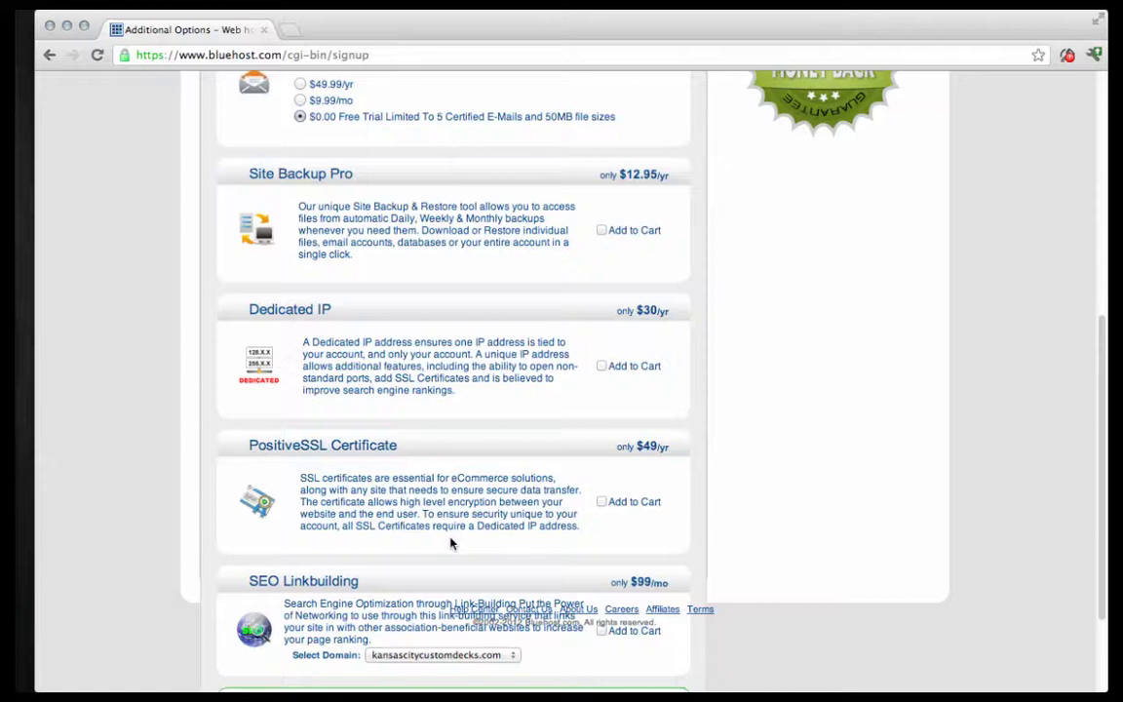
scroll(450, 543, down, 2)
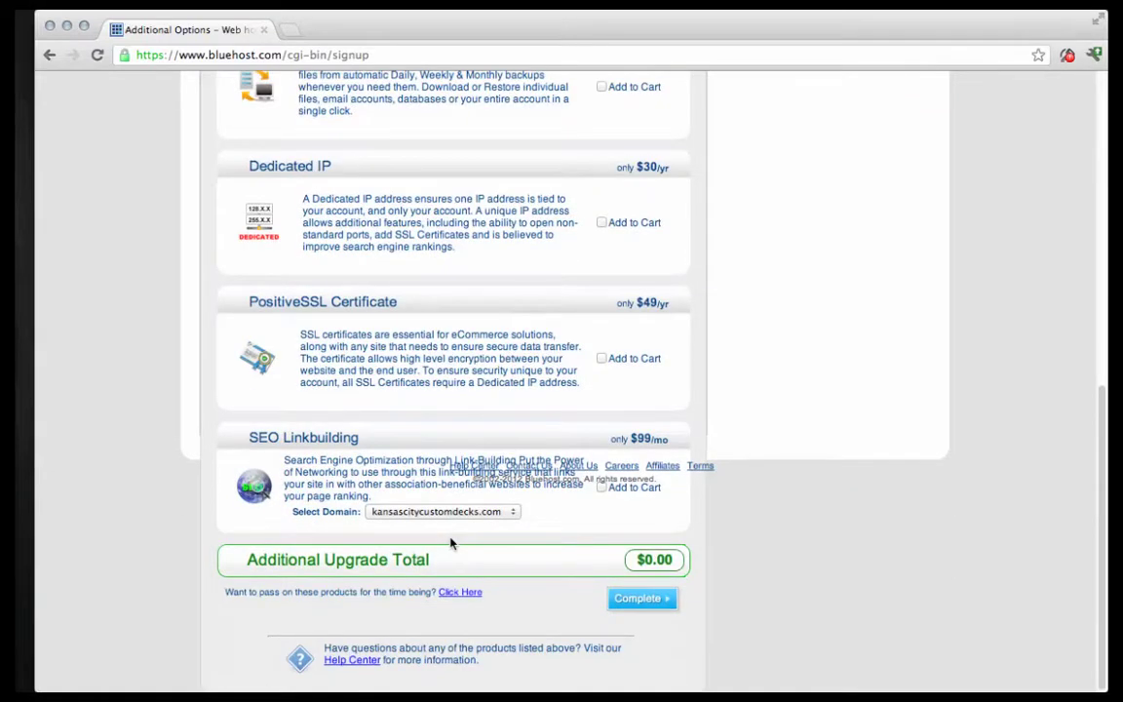
click(642, 598)
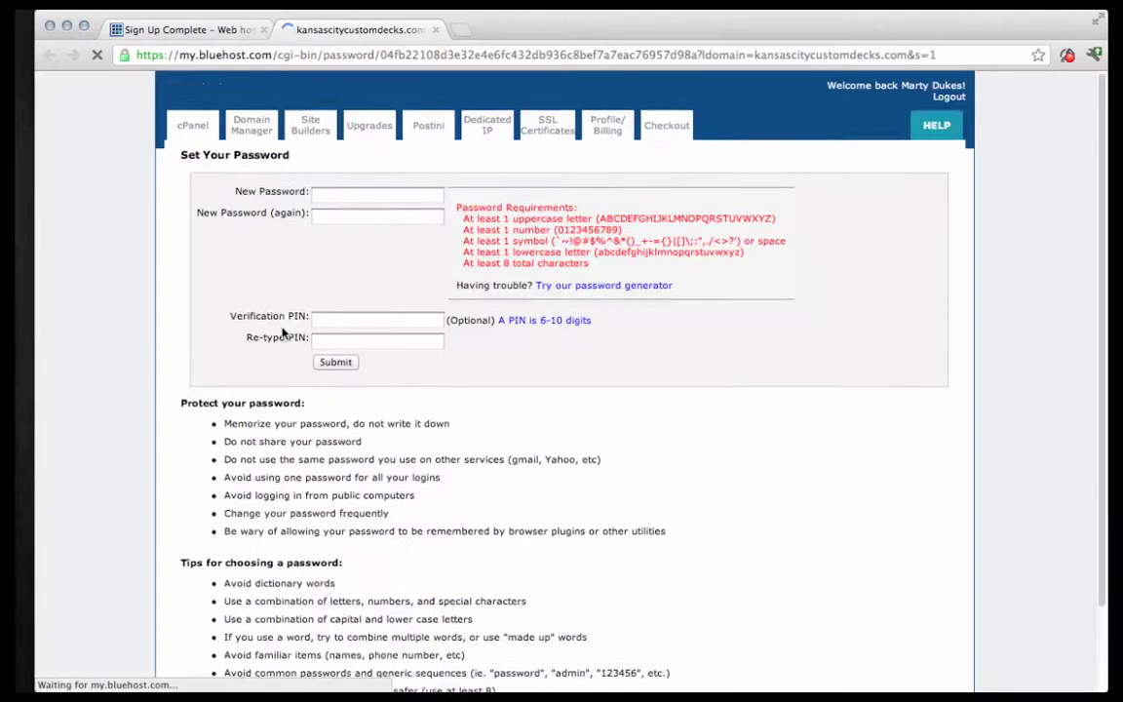
Create and confirm a strong Bluehost account password and submit it.
click(377, 206)
text(********)
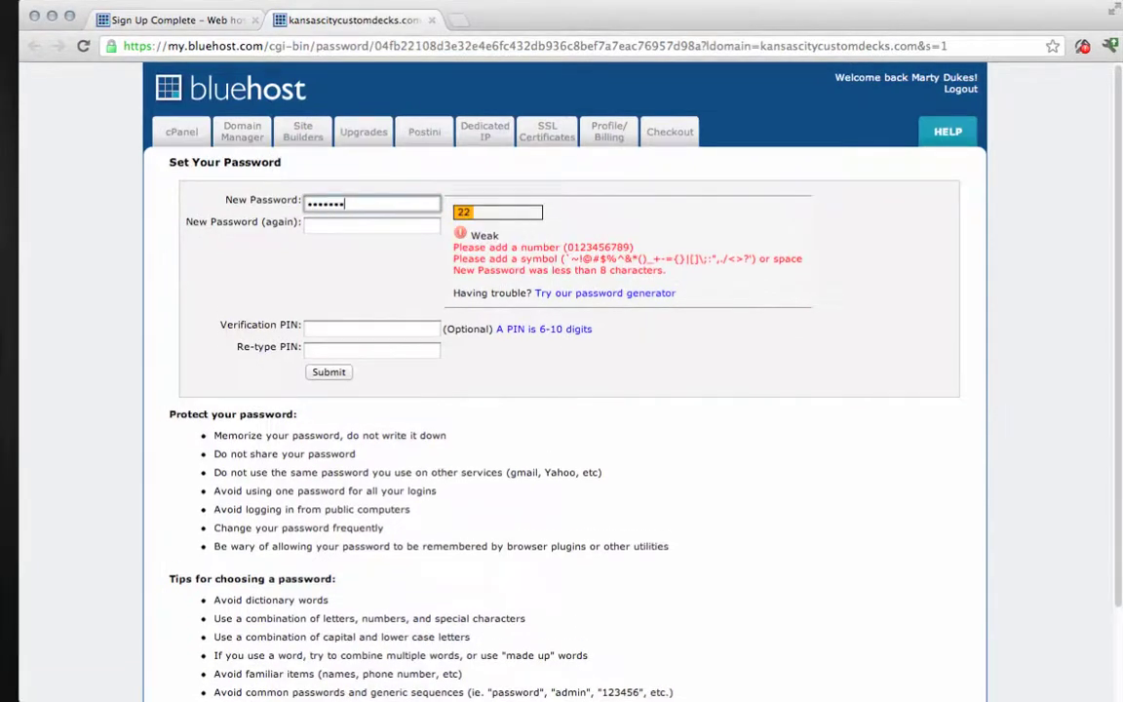
key(Tab)
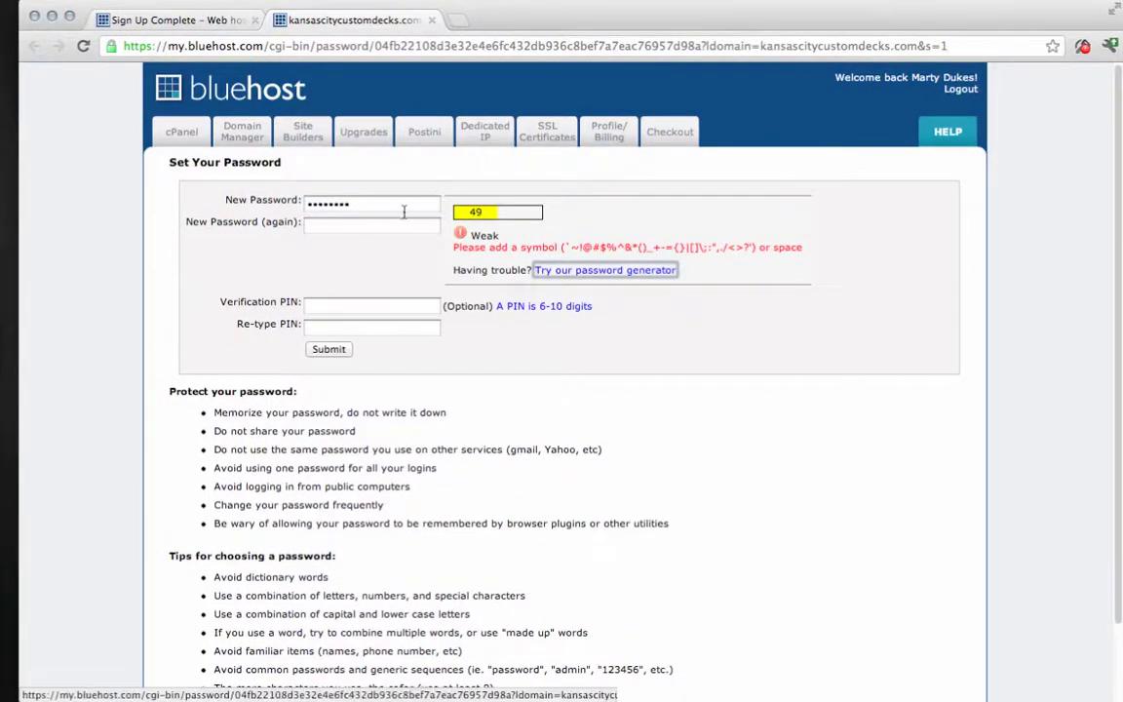
click(410, 207)
text(*)
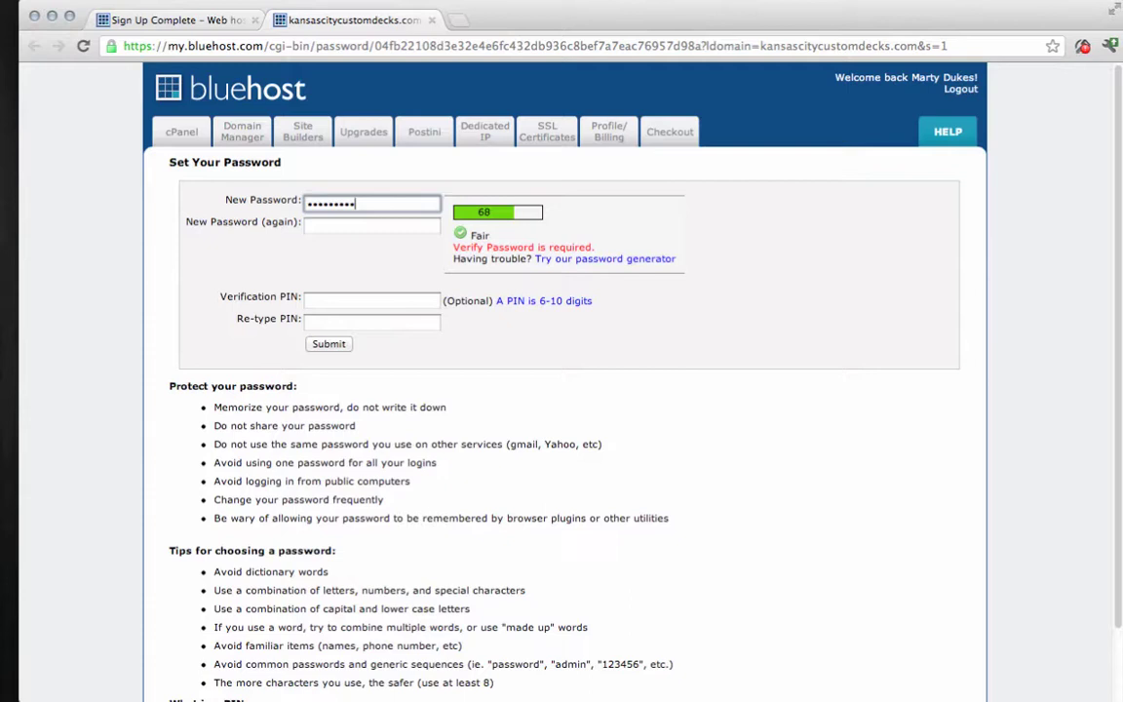
click(376, 222)
text(******)
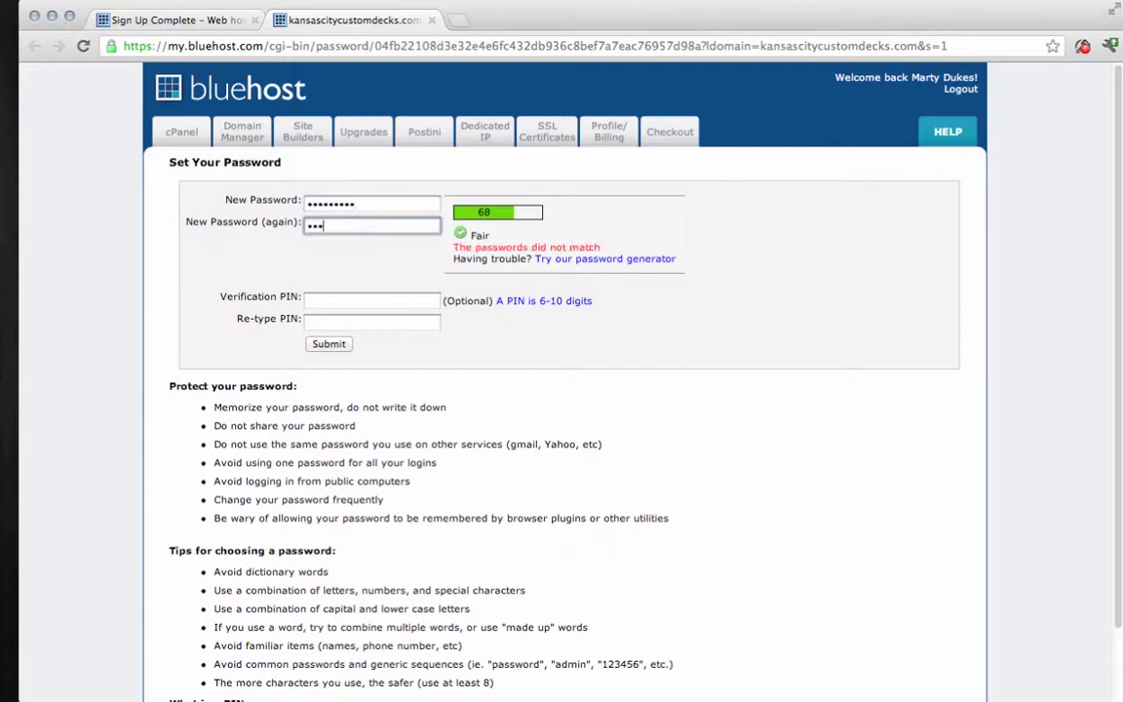
text(*****)
double_click(367, 204)
text(*****)
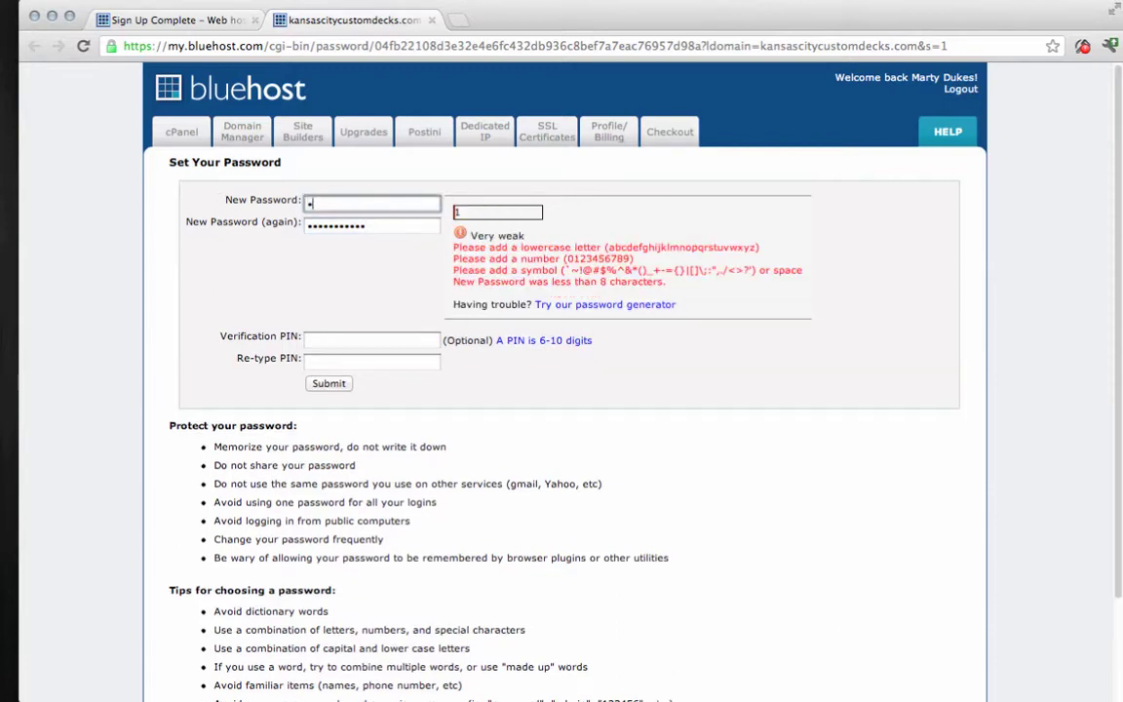
text(******)
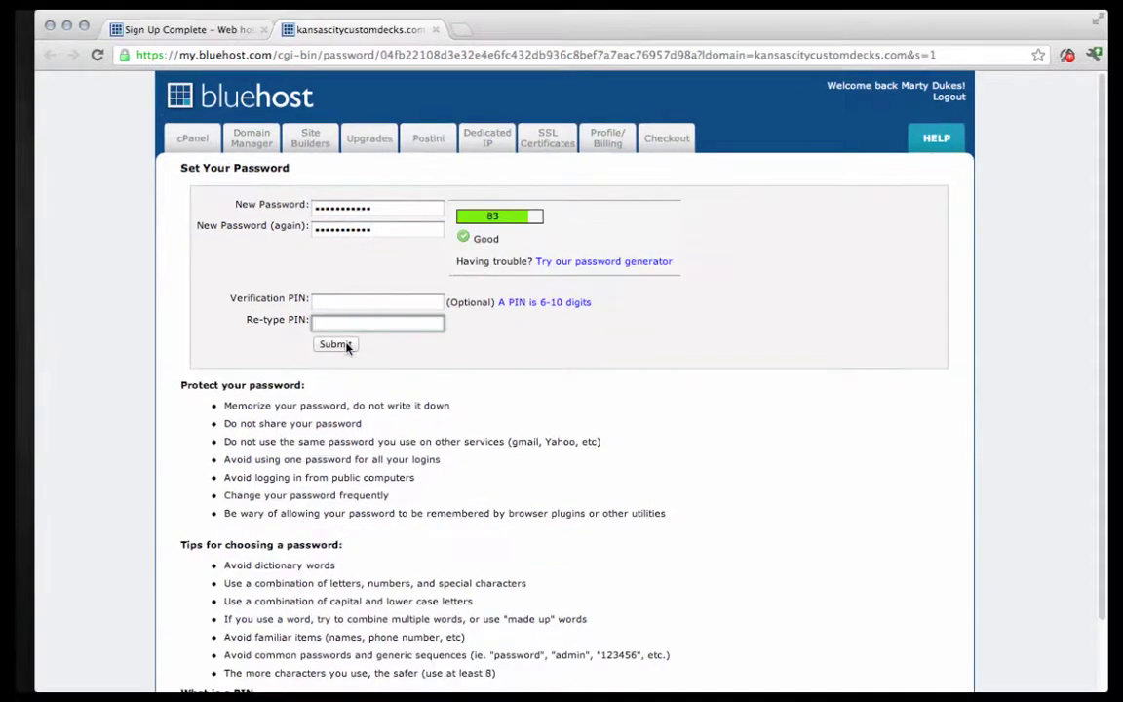
click(328, 371)
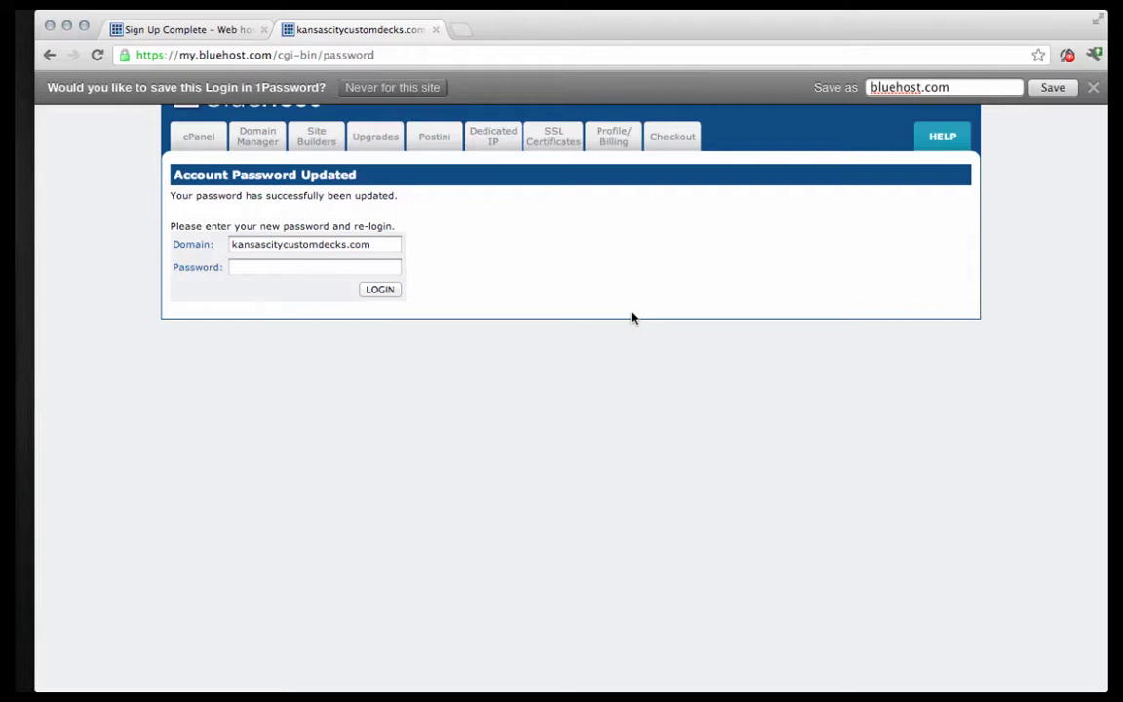
Log in with the new password and skip the hosting-purpose question with No Thanks.
click(316, 266)
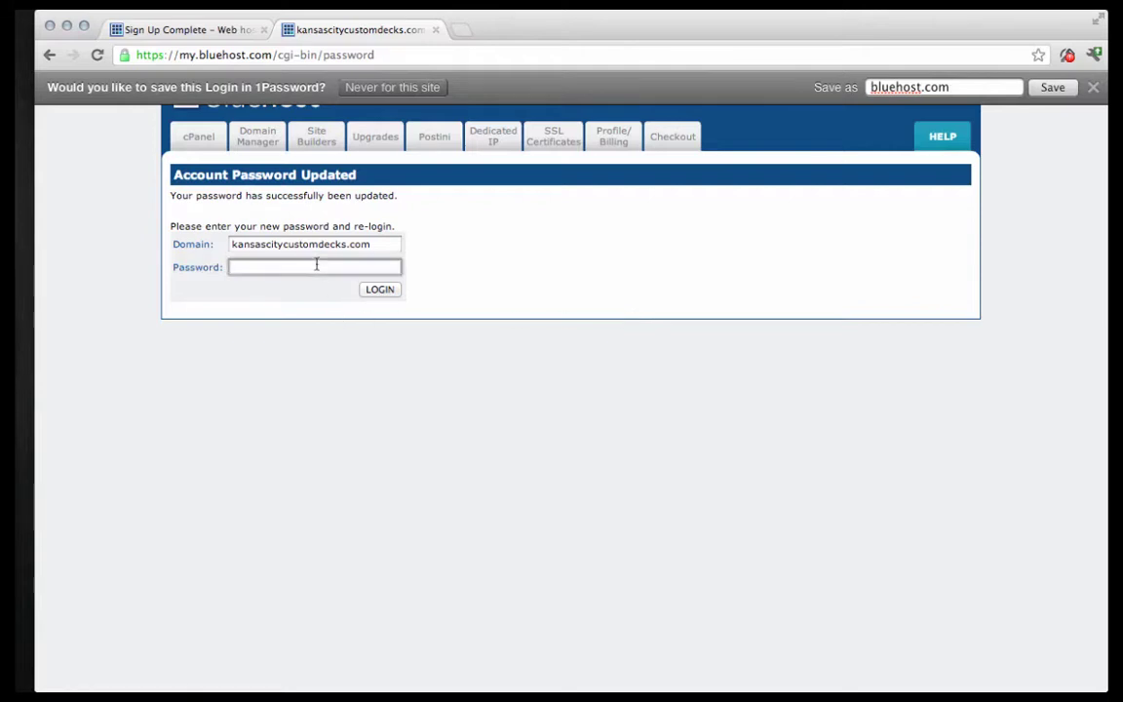
text(••••••)
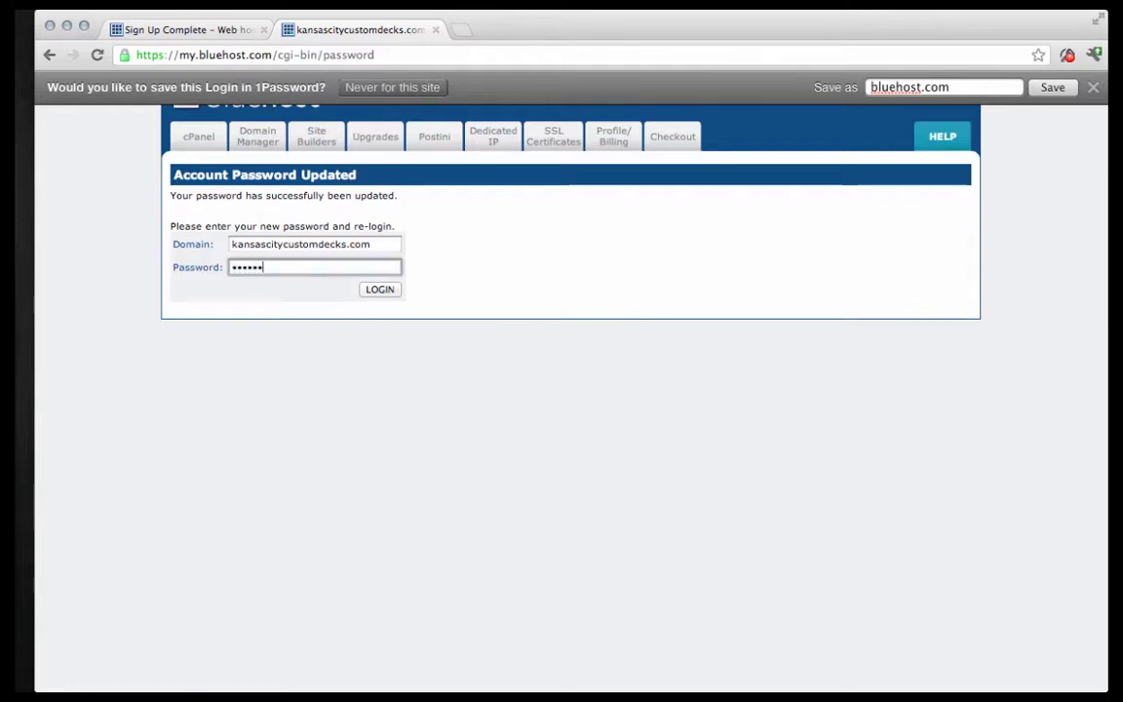
text(•••••)
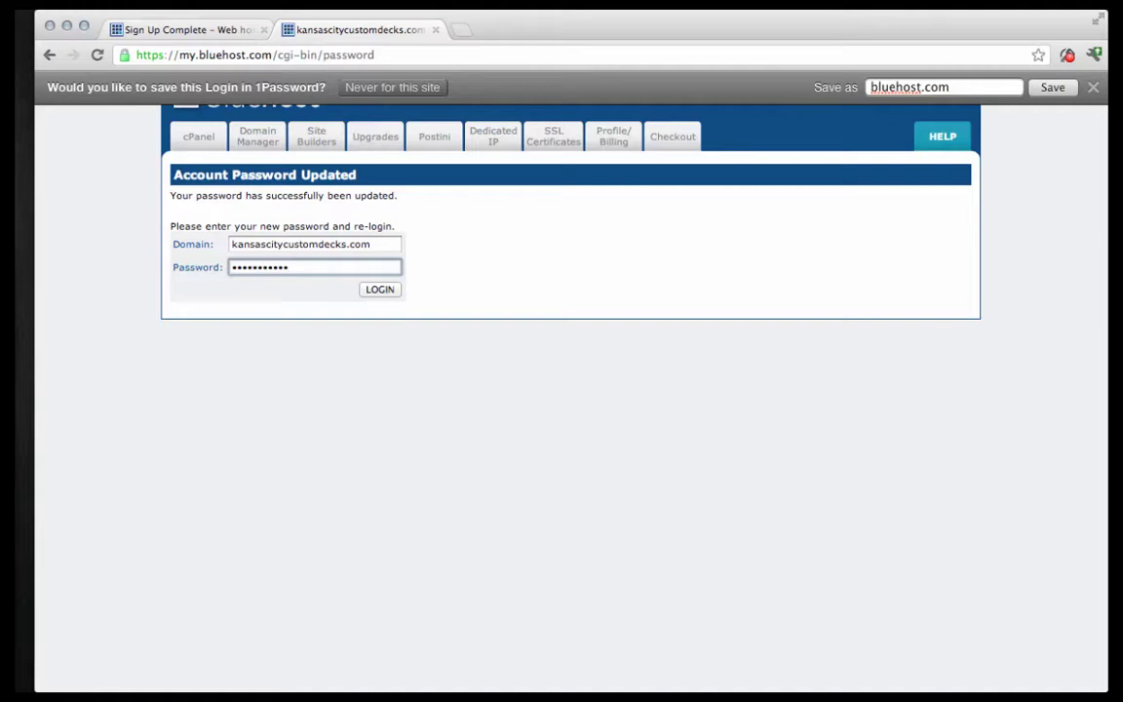
click(377, 290)
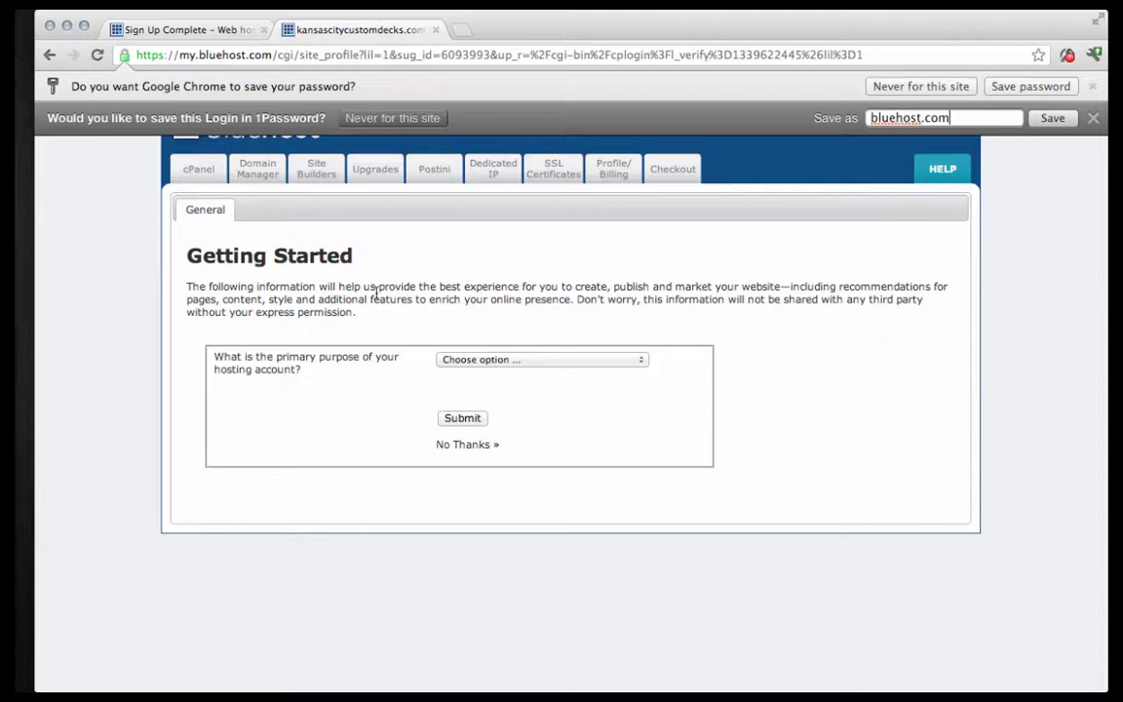
click(562, 360)
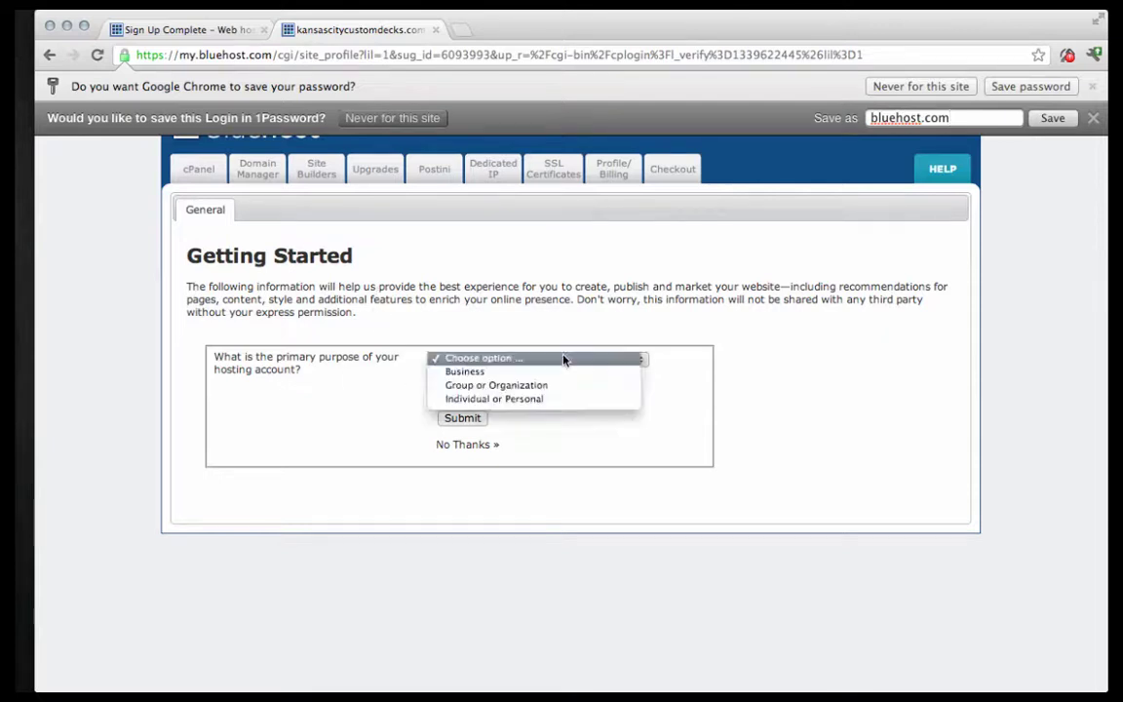
click(541, 381)
click(478, 445)
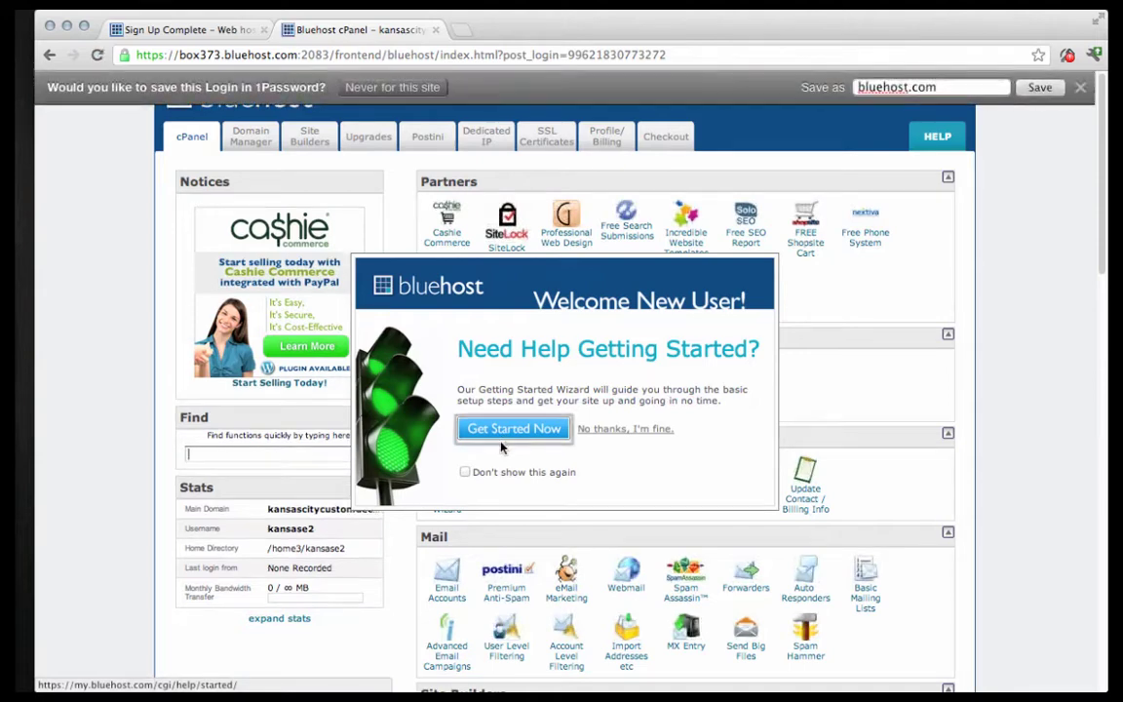
Dismiss the cPanel welcome popup and launch the WordPress installer from Site Builders.
click(466, 472)
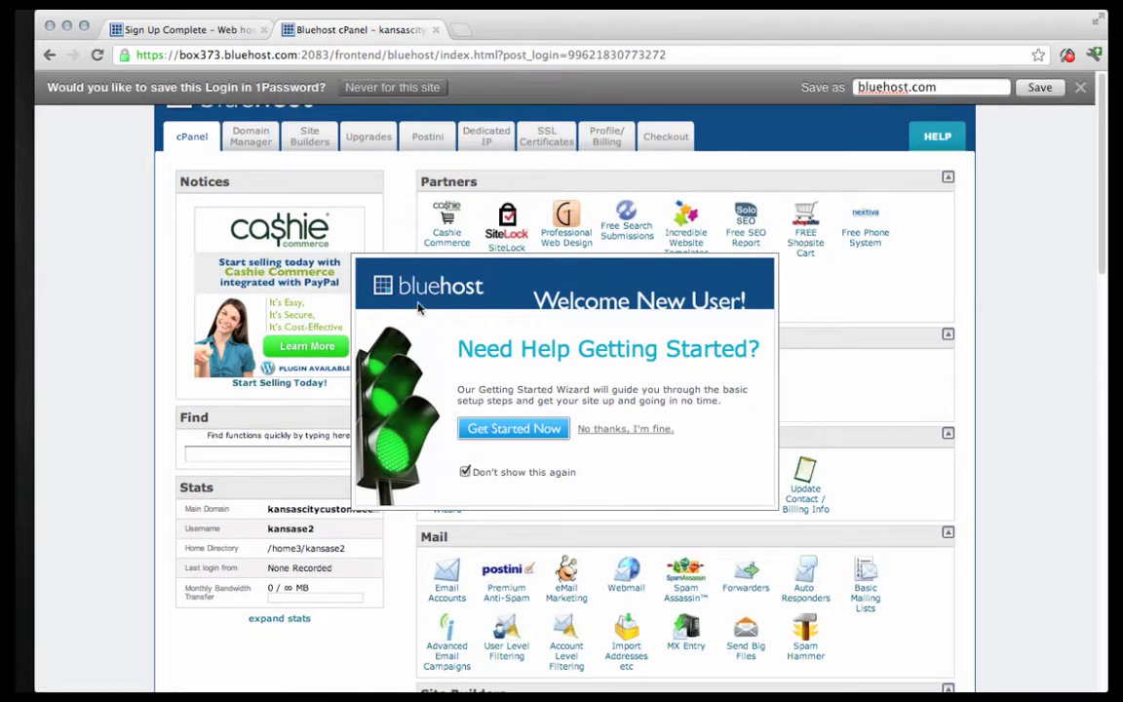
click(621, 429)
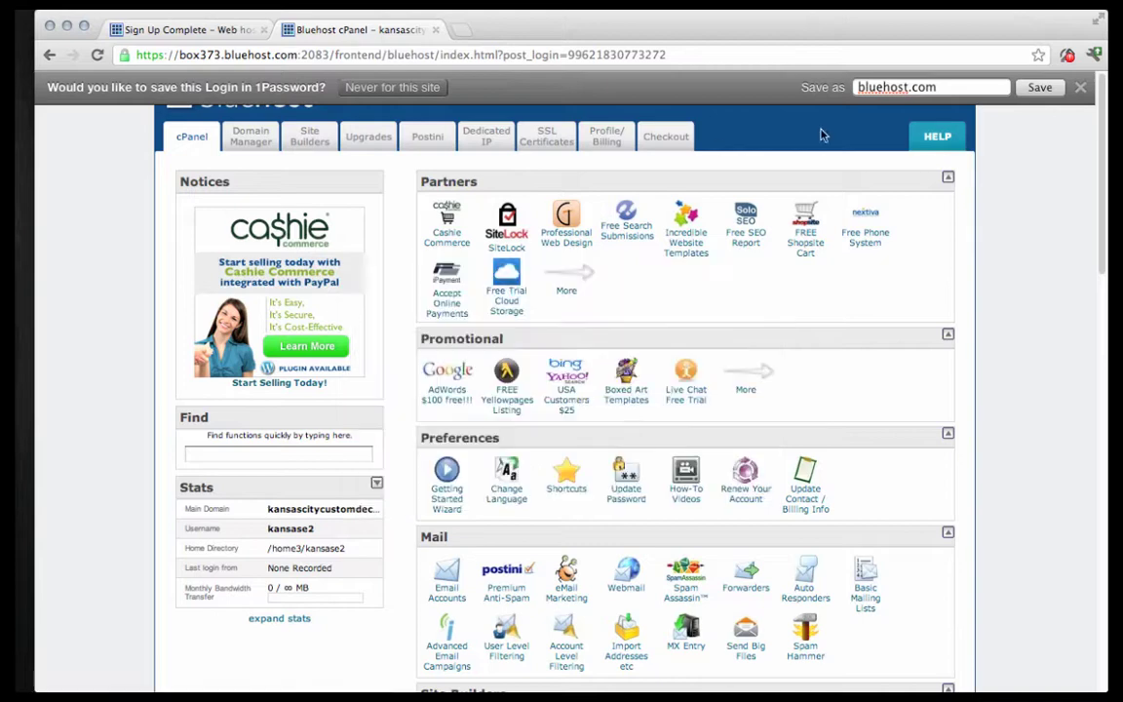
click(1040, 89)
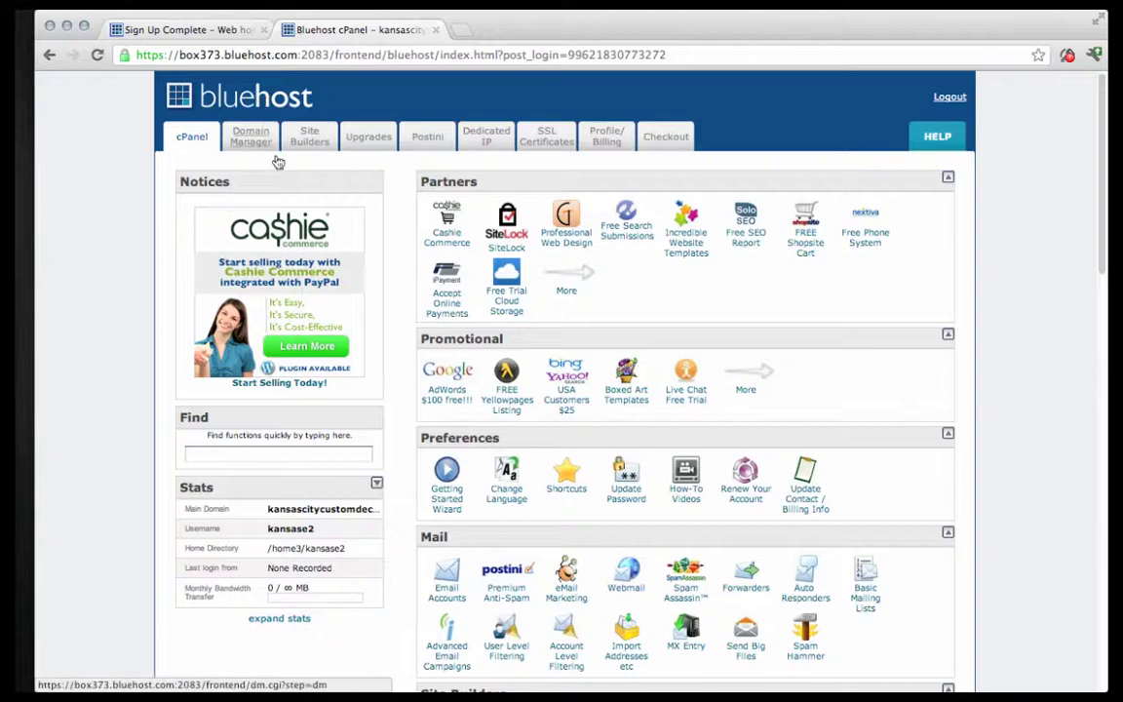
scroll(590, 376, down, 3)
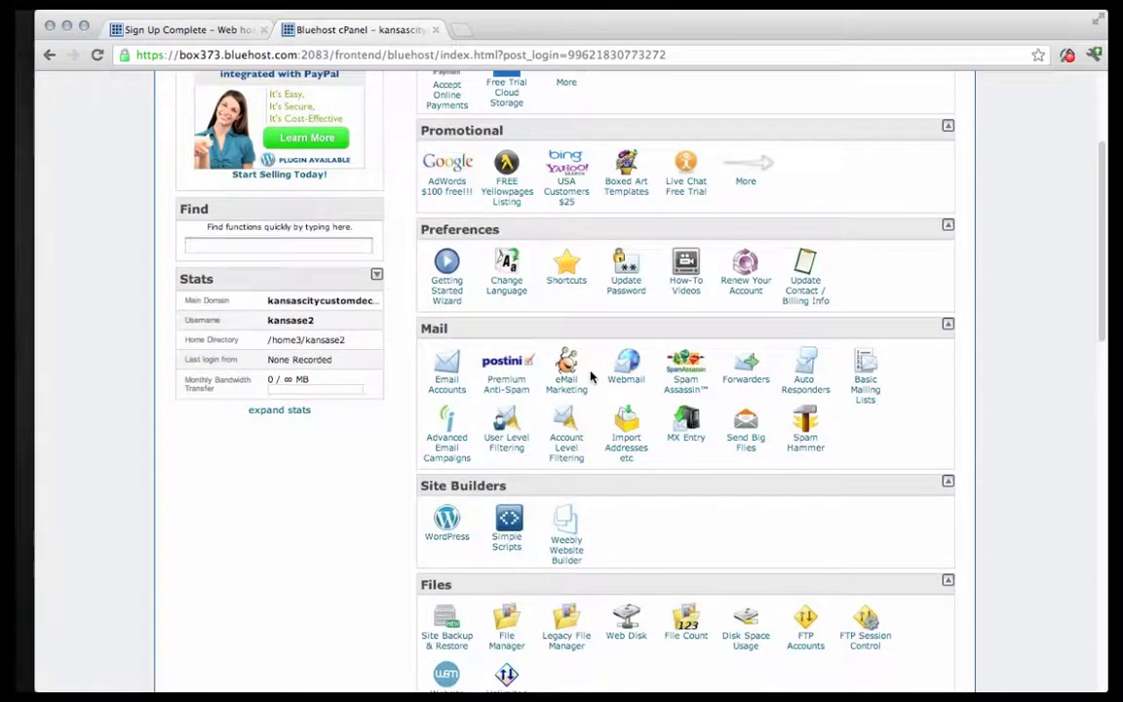
scroll(589, 376, down, 2)
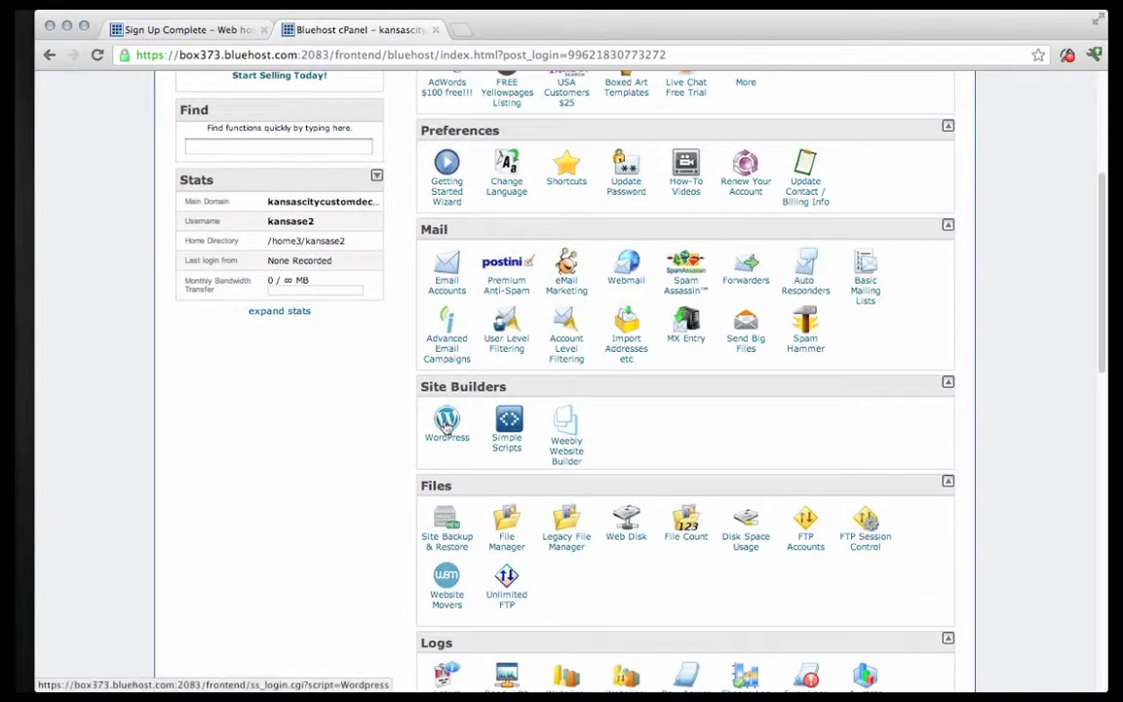
click(445, 422)
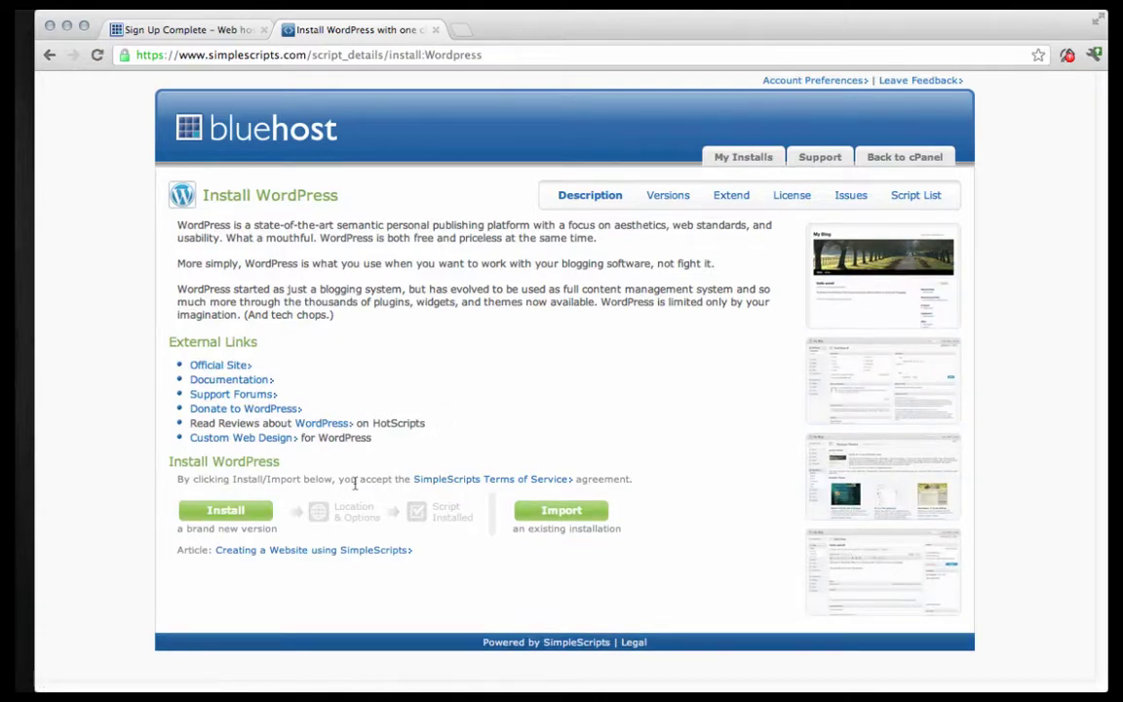
Install WordPress without Cashie Commerce, SmallBiz Theme or Wiziapp, then select the generated admin password.
click(206, 520)
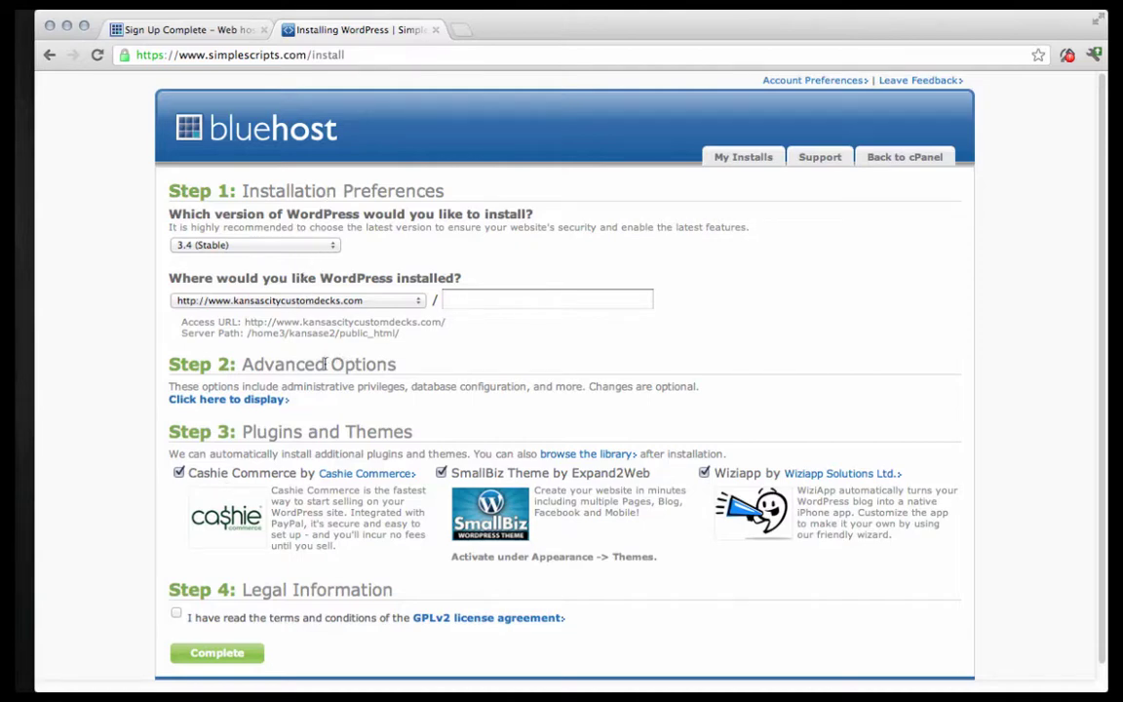
scroll(303, 484, down, 1)
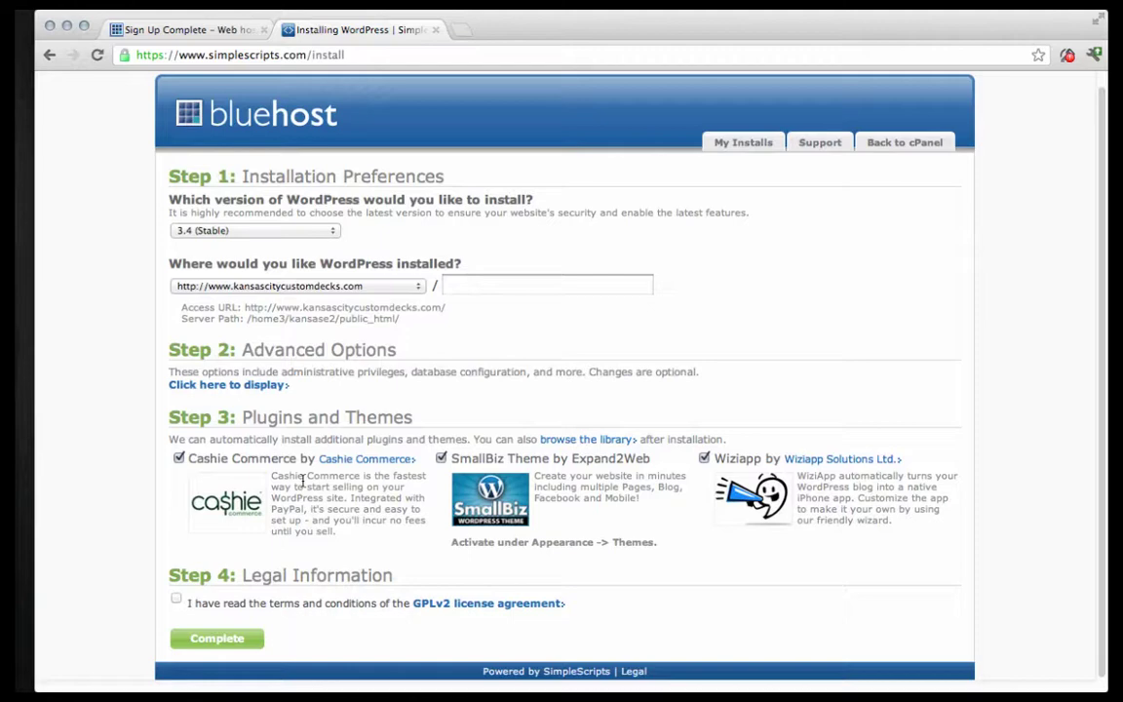
click(295, 472)
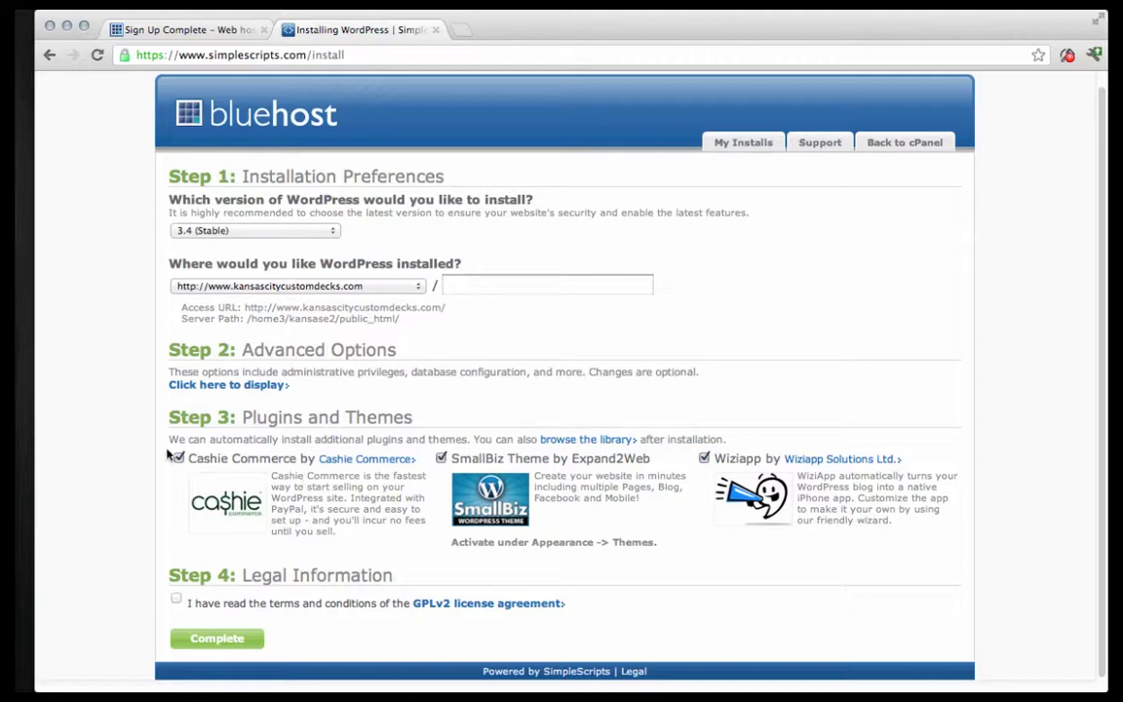
click(440, 458)
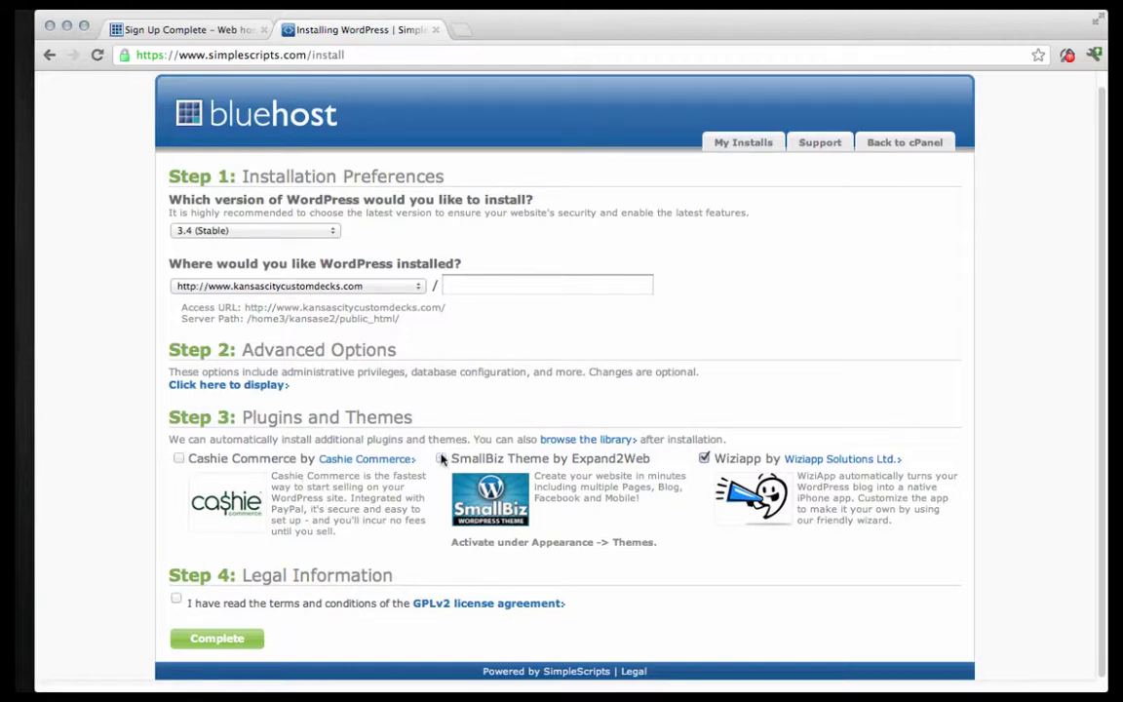
click(704, 458)
click(204, 638)
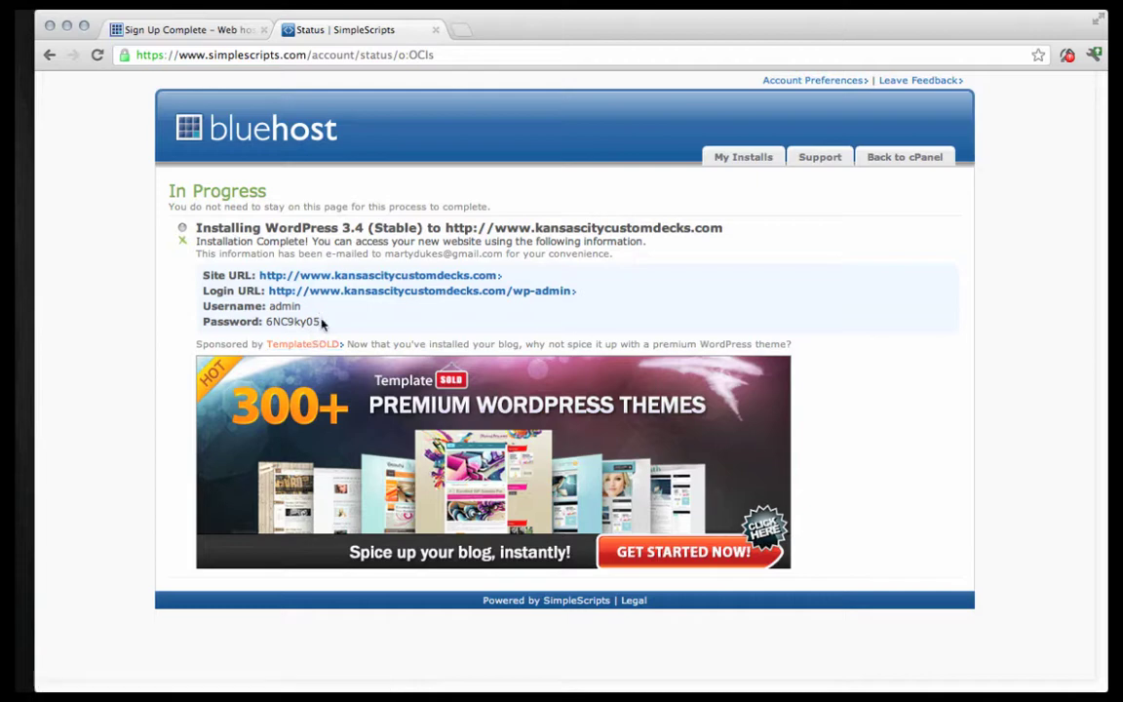
drag(321, 323, 269, 314)
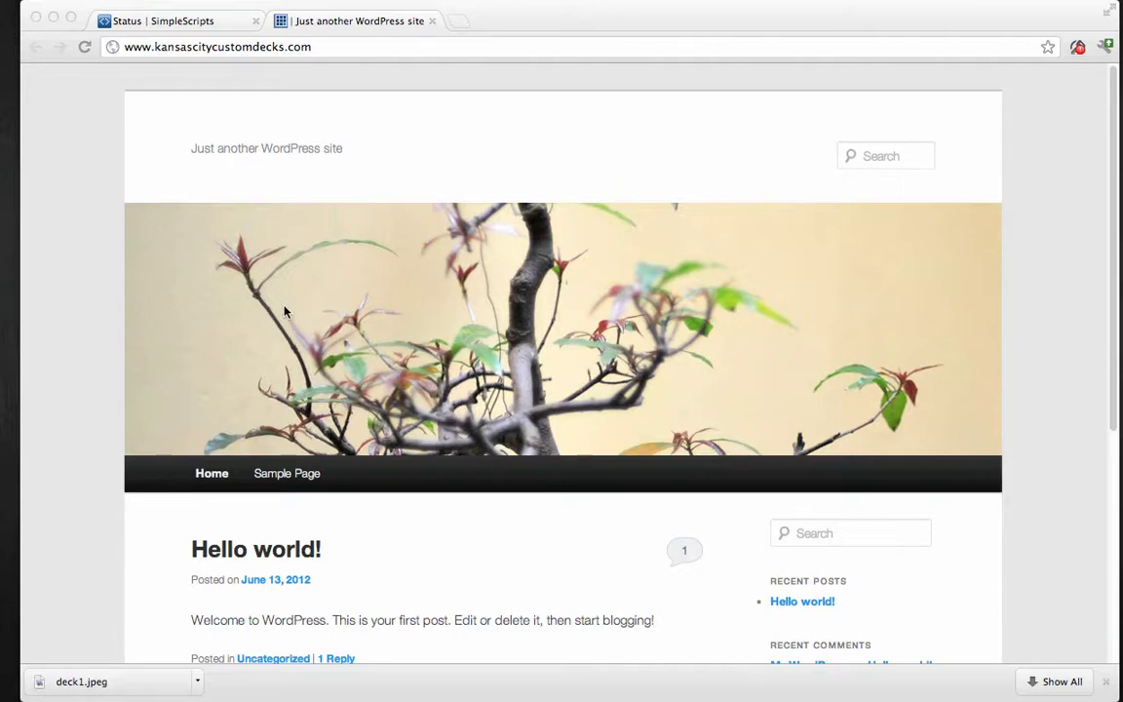
Scroll through the new site's default front page with its Hello world! post and sidebar.
scroll(1046, 254, down, 5)
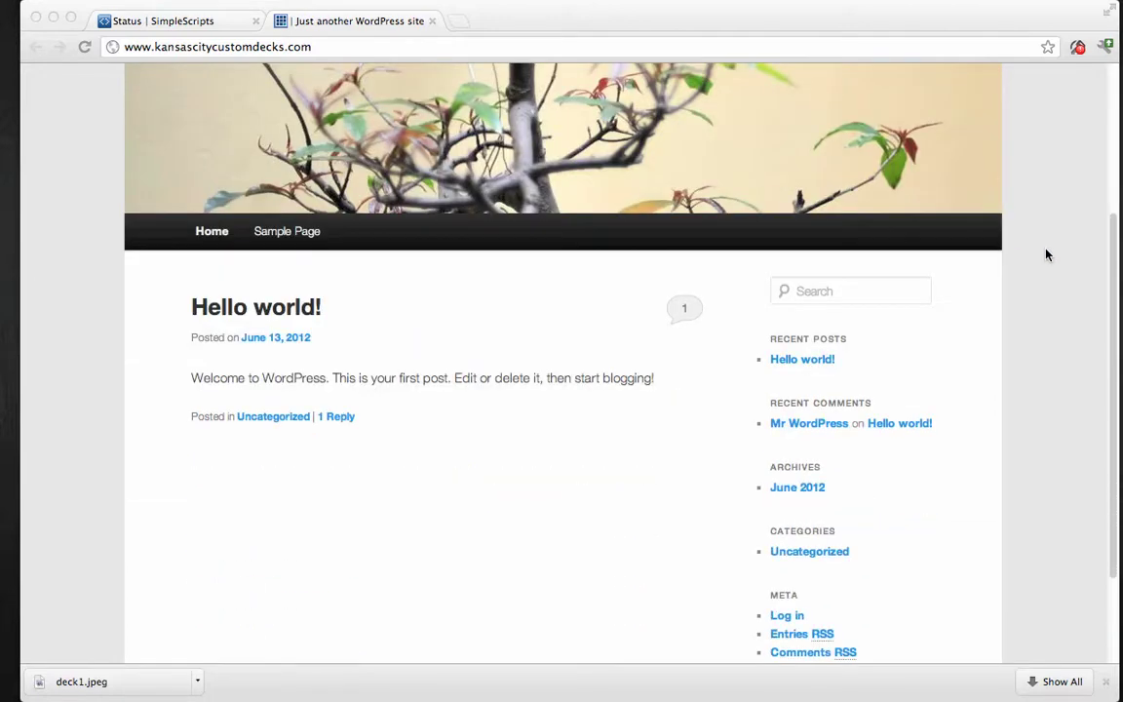
scroll(1047, 254, down, 2)
scroll(1046, 254, up, 5)
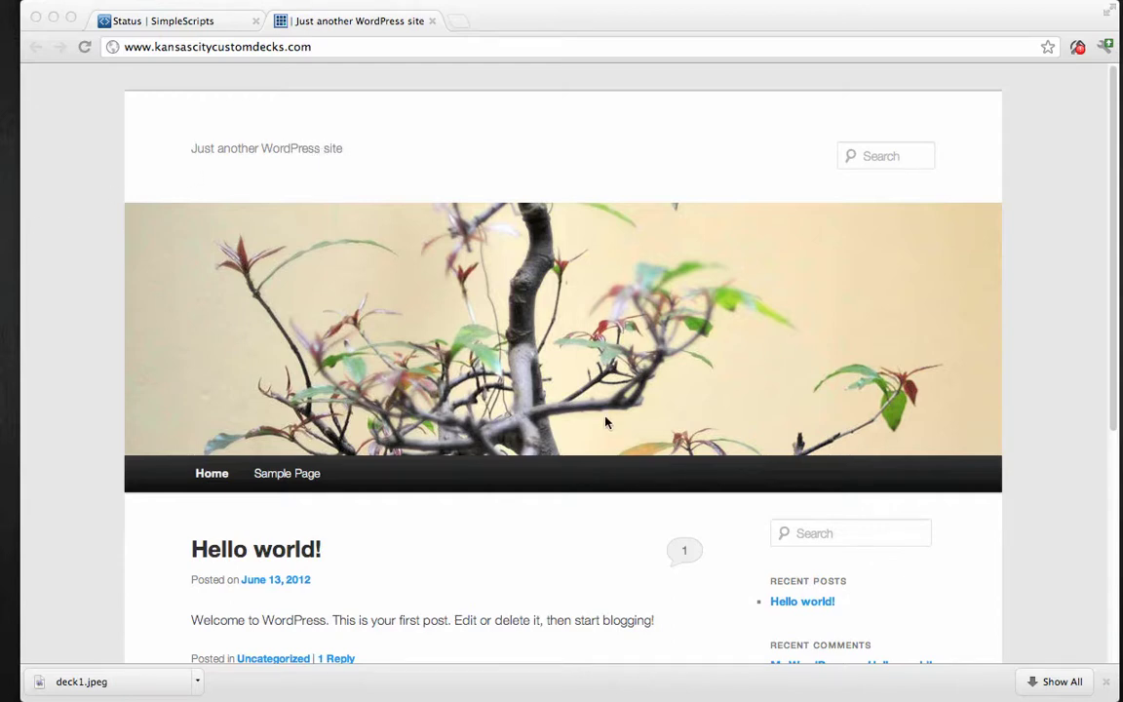
scroll(293, 458, down, 3)
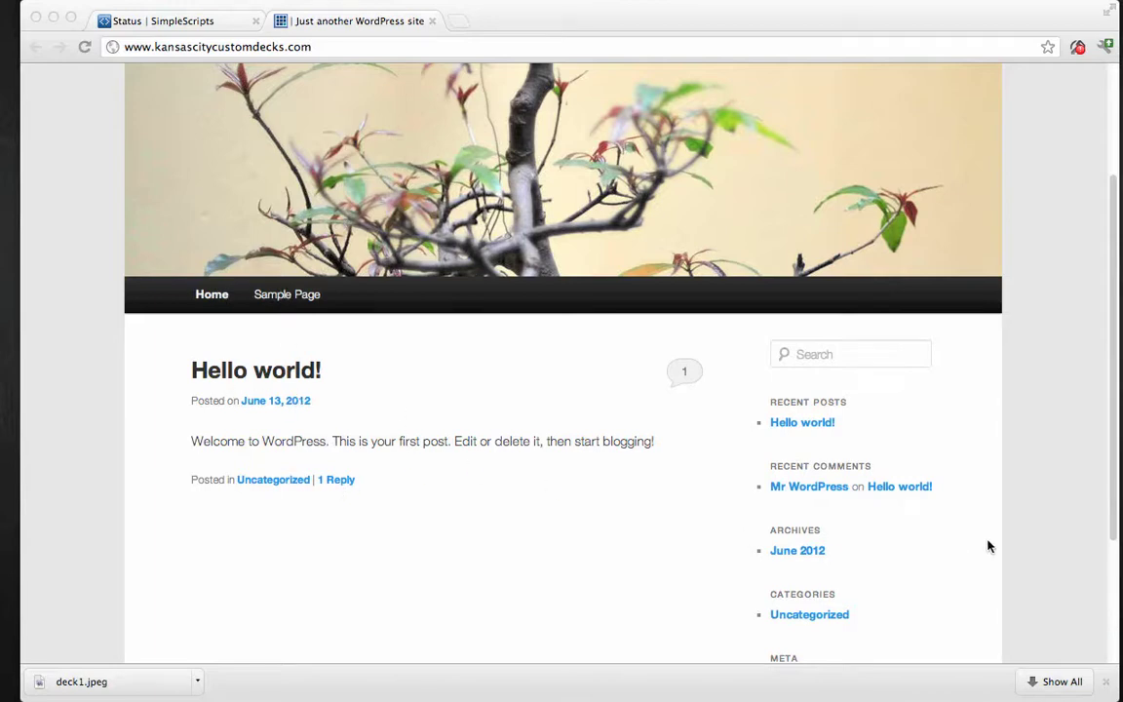
scroll(953, 478, down, 3)
scroll(952, 480, up, 5)
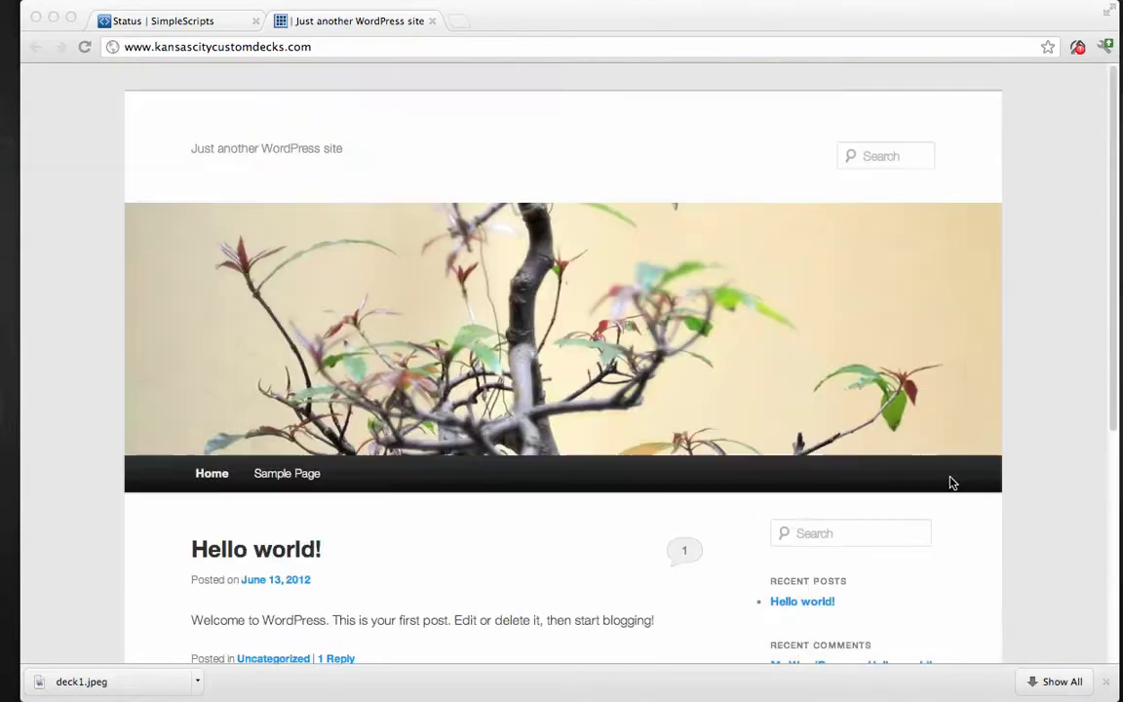
scroll(952, 482, down, 4)
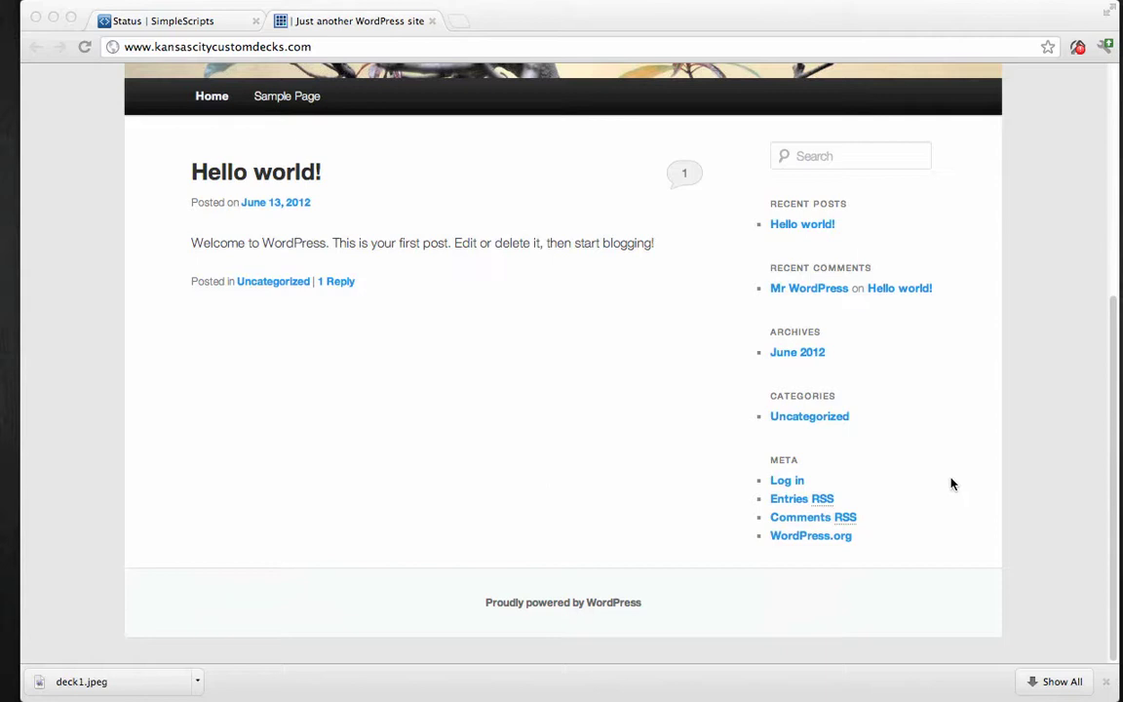
Log in as admin using the generated password copied from the SimpleScripts installation page.
click(787, 482)
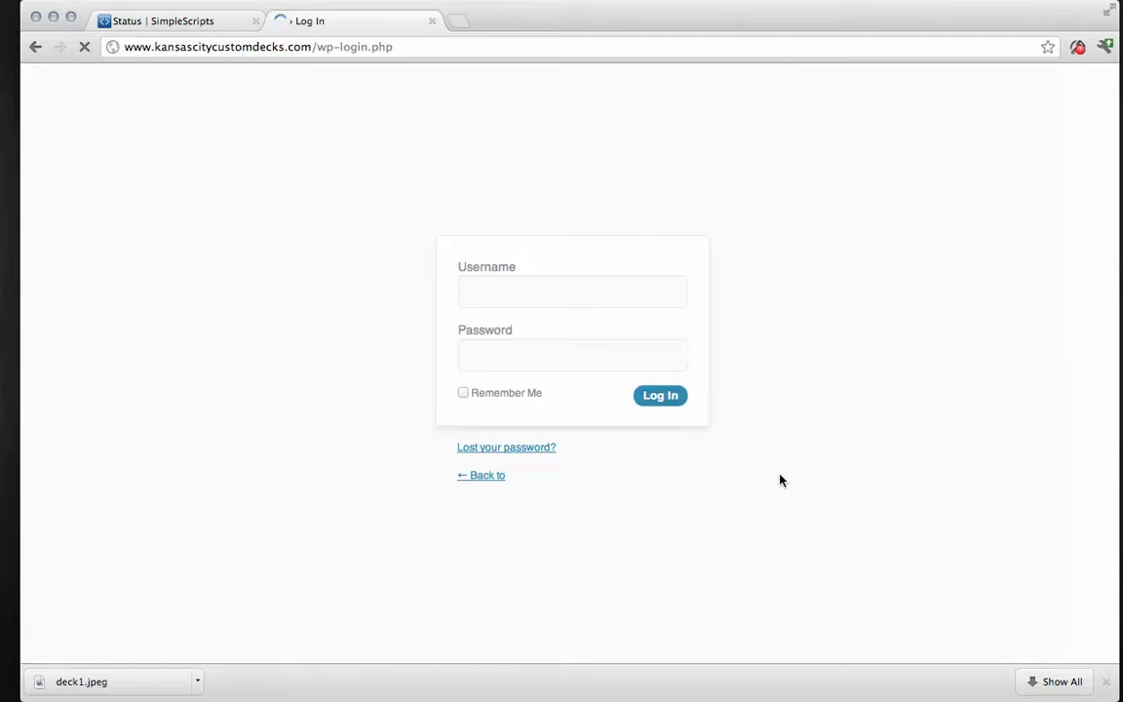
click(525, 285)
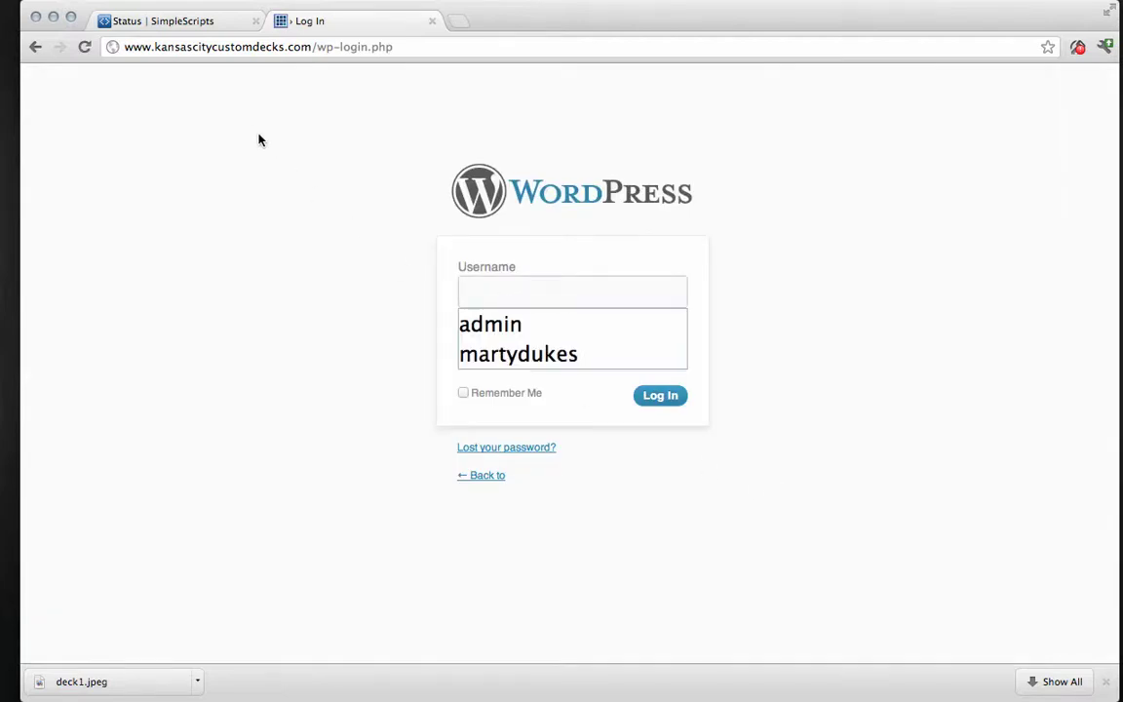
click(178, 24)
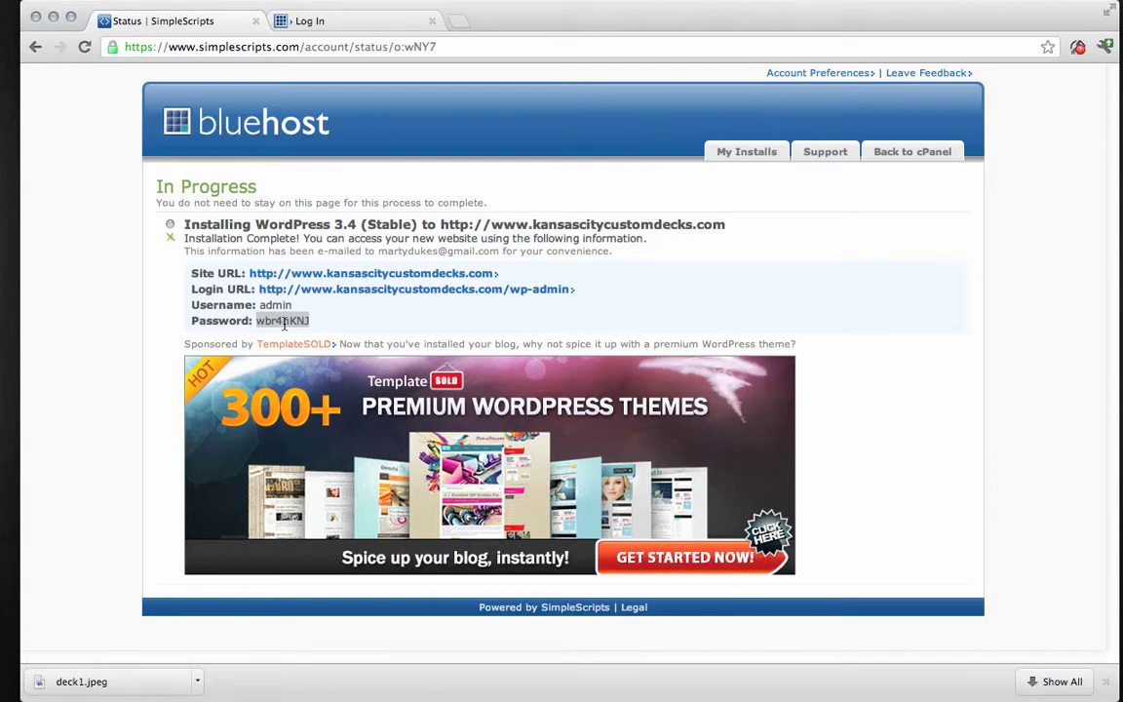
right_click(283, 322)
click(316, 332)
click(324, 21)
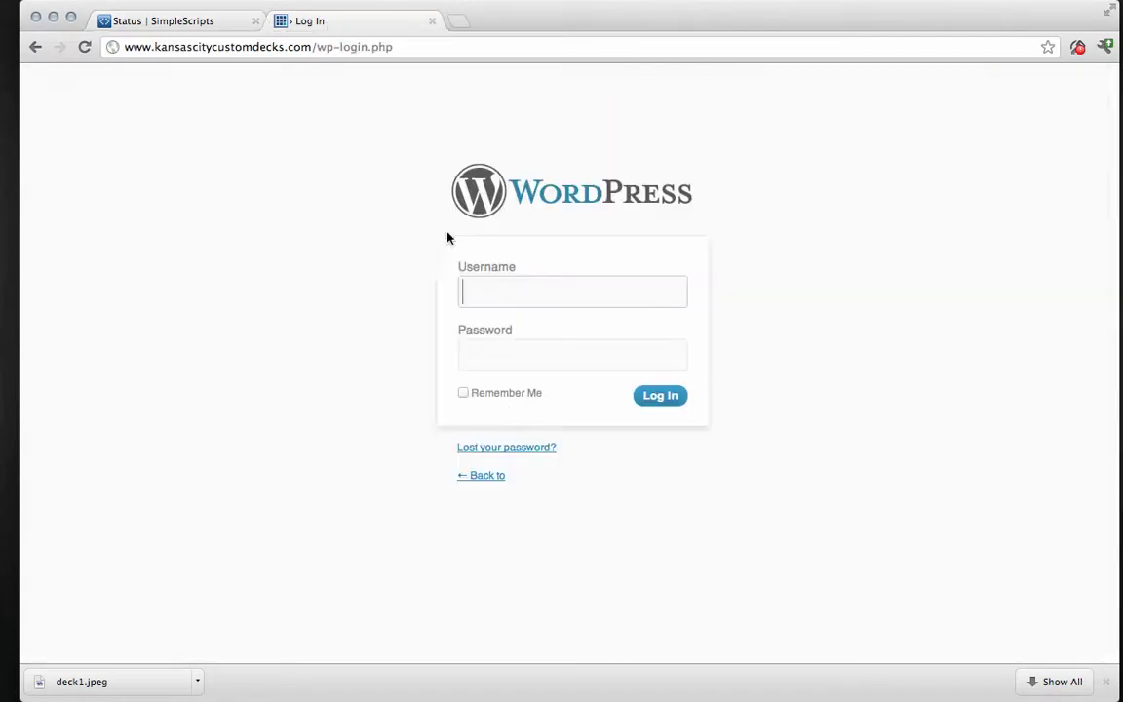
right_click(518, 368)
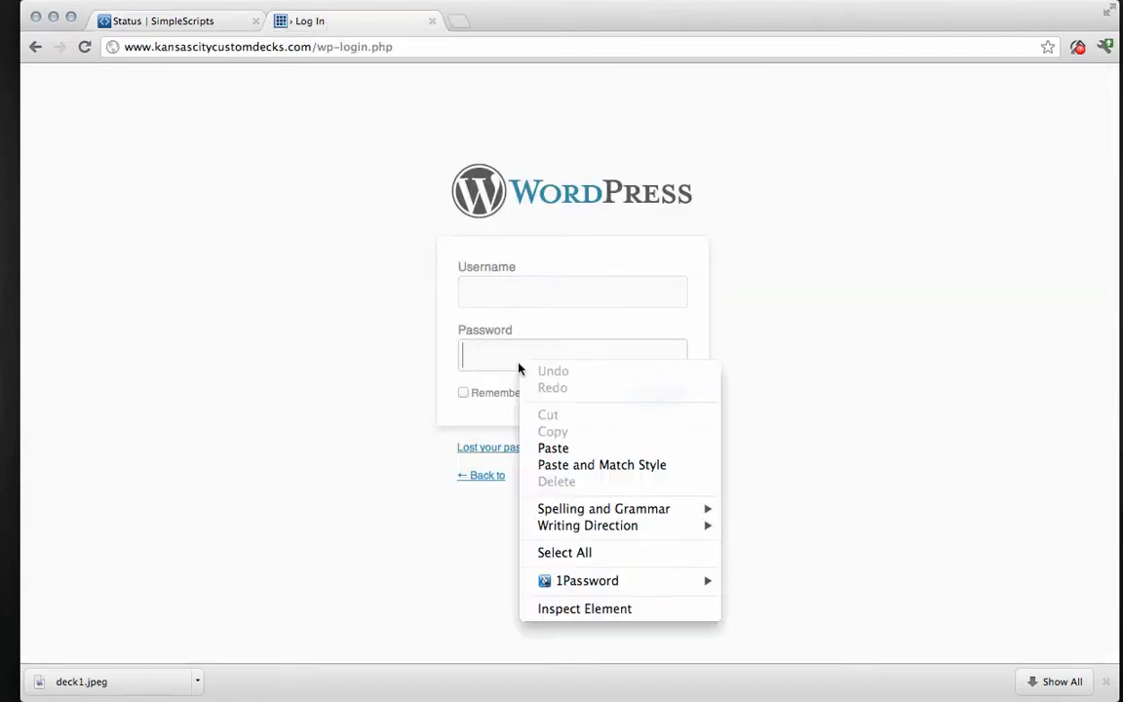
click(554, 448)
click(514, 300)
text(admin)
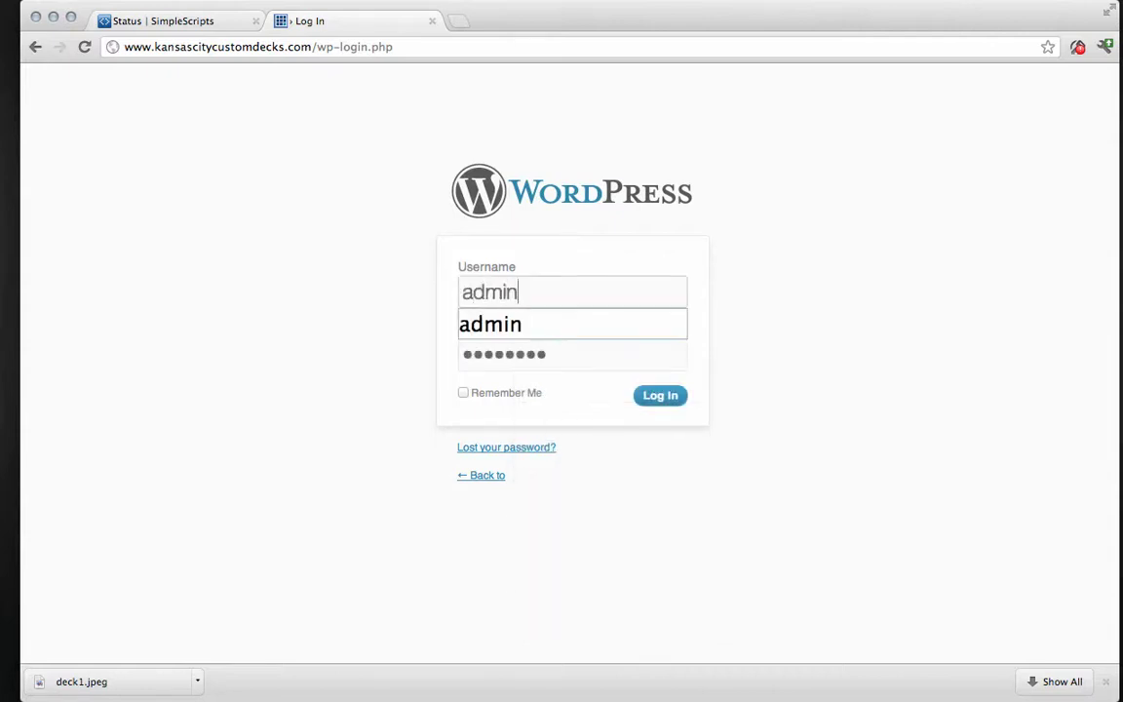
click(648, 396)
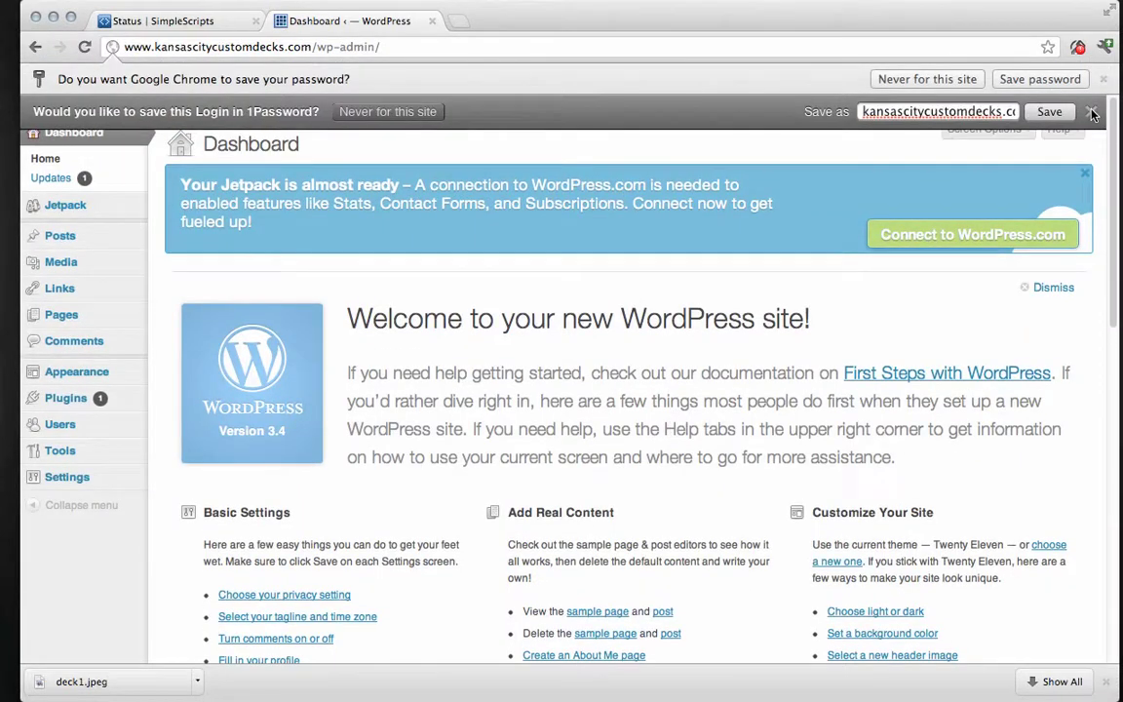
Dismiss the save-password prompts and deactivate Jetpack through its banner's close button.
click(1093, 115)
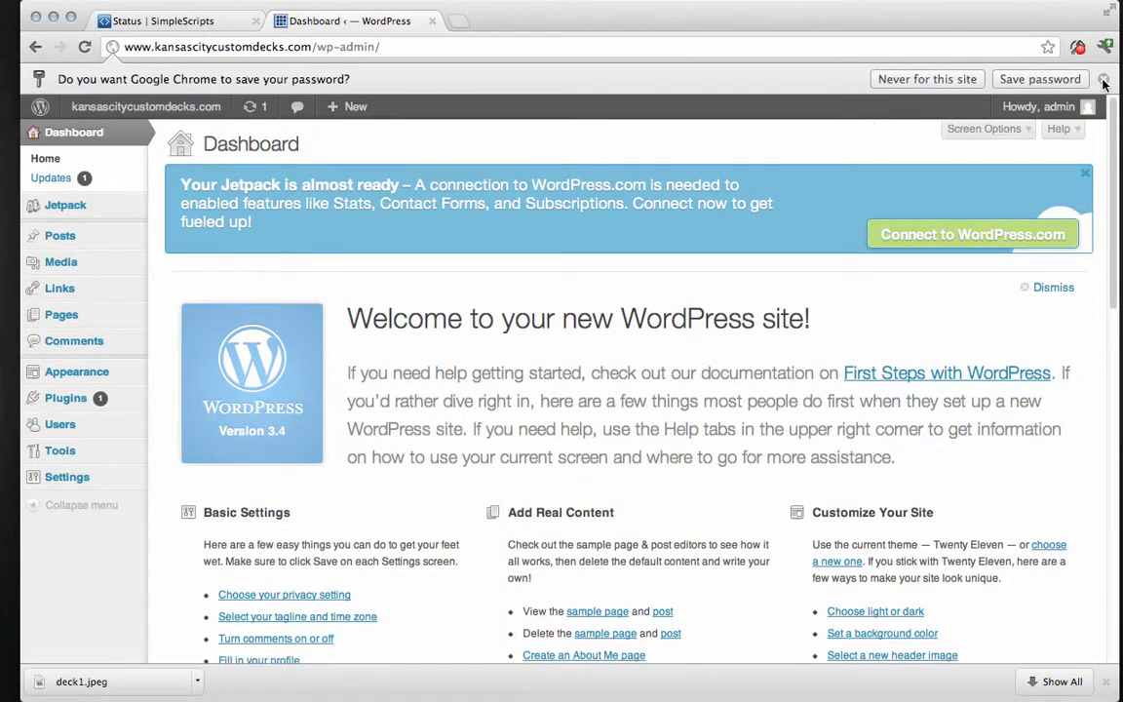
click(1103, 79)
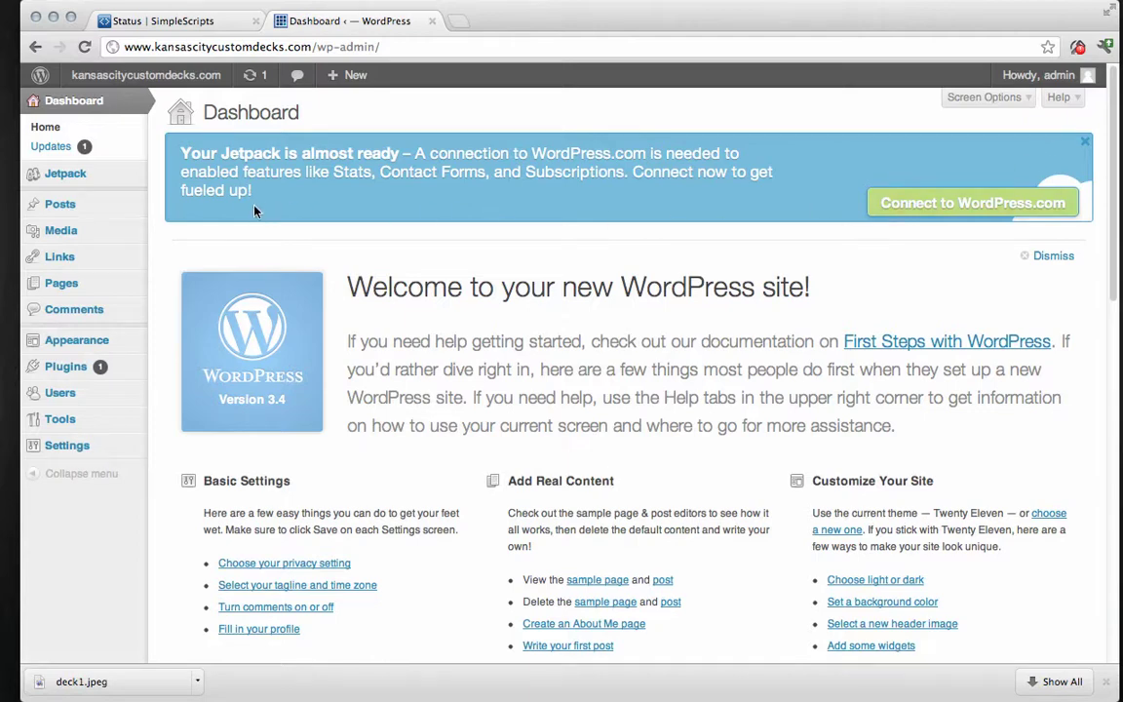
click(1084, 142)
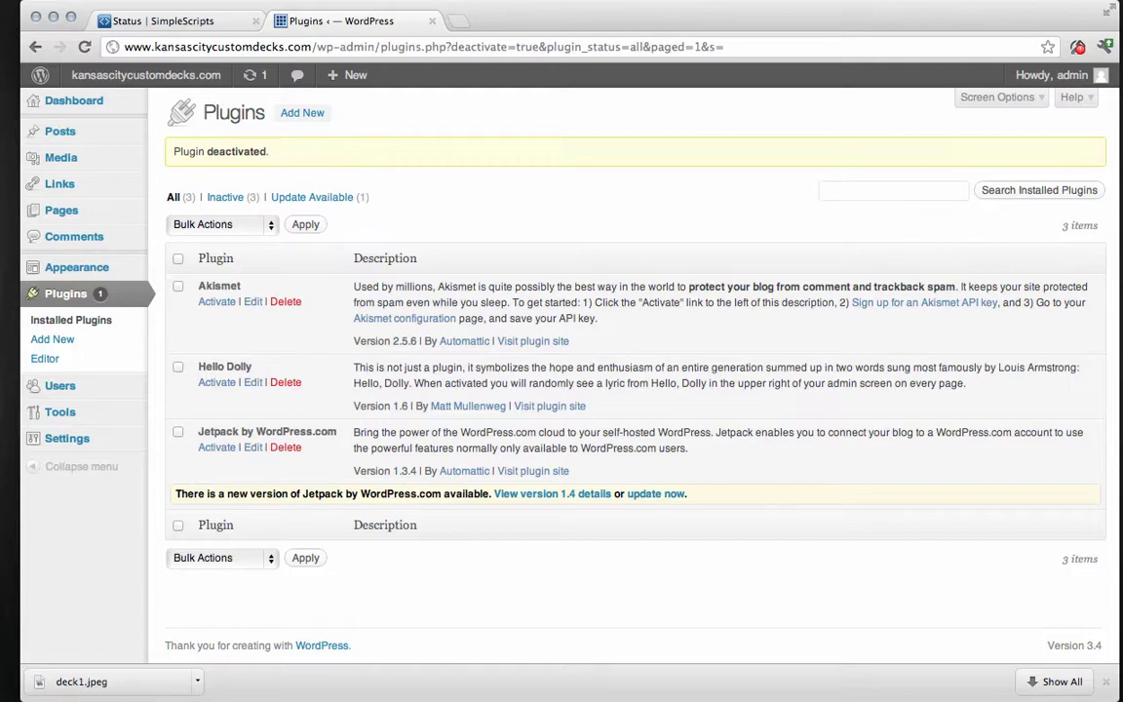
mouse_move(84, 277)
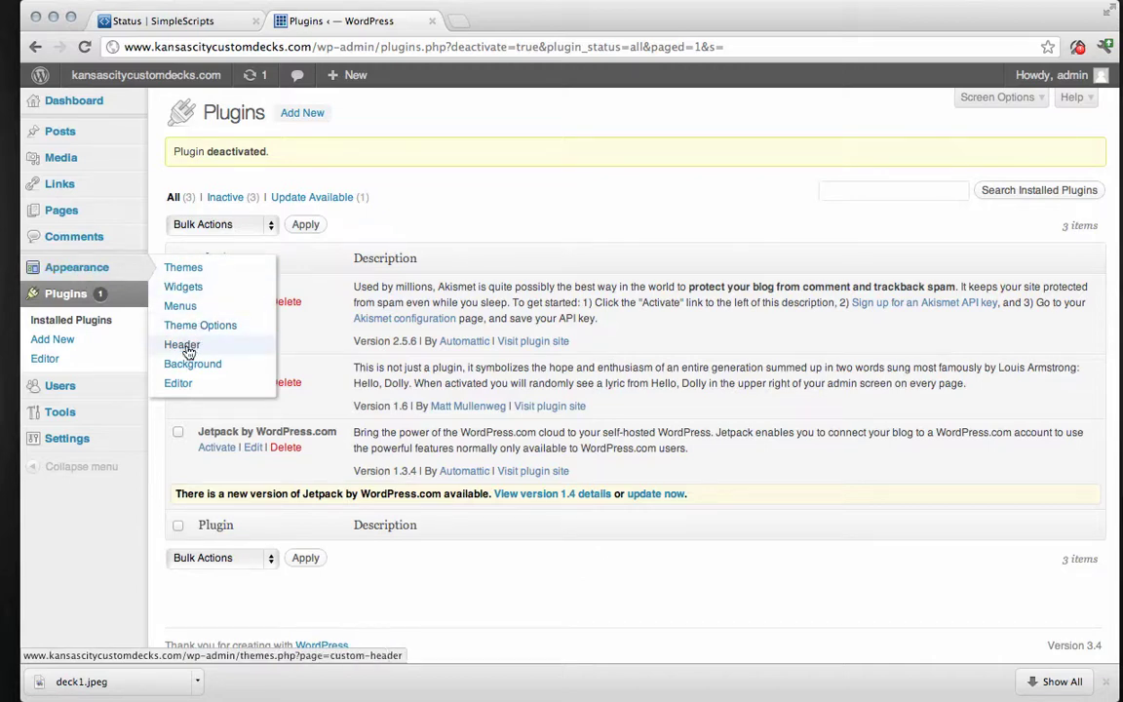
Remove the header image in Appearance > Header.
click(188, 347)
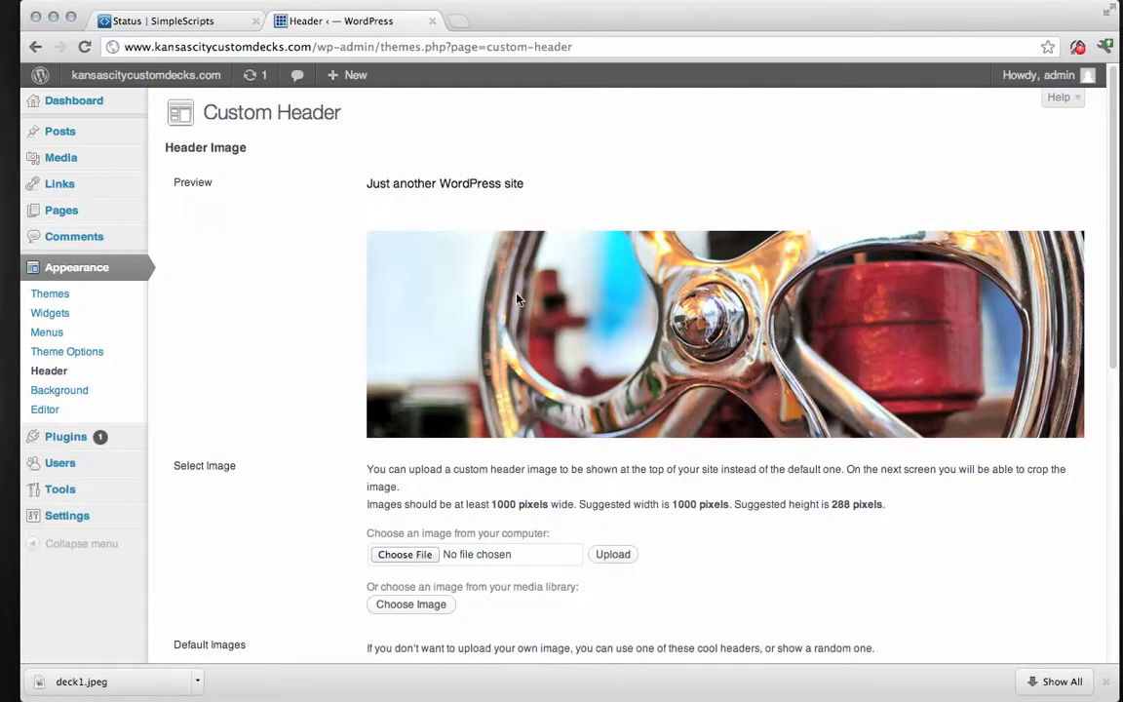
scroll(278, 346, down, 2)
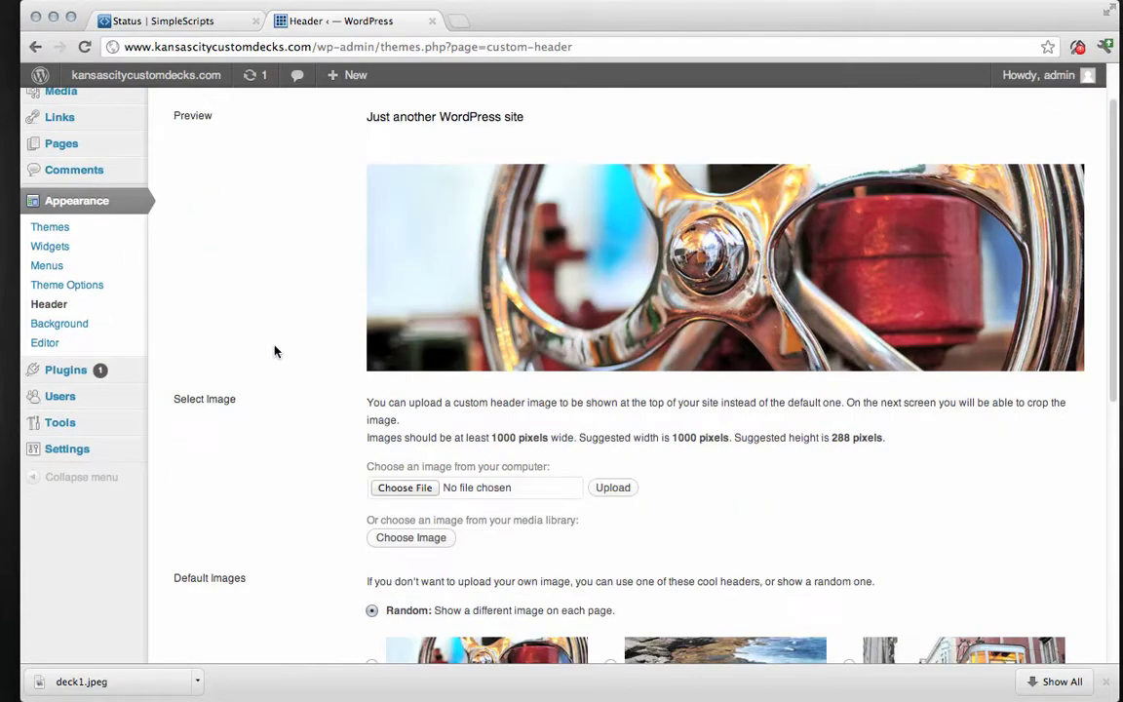
scroll(293, 335, down, 10)
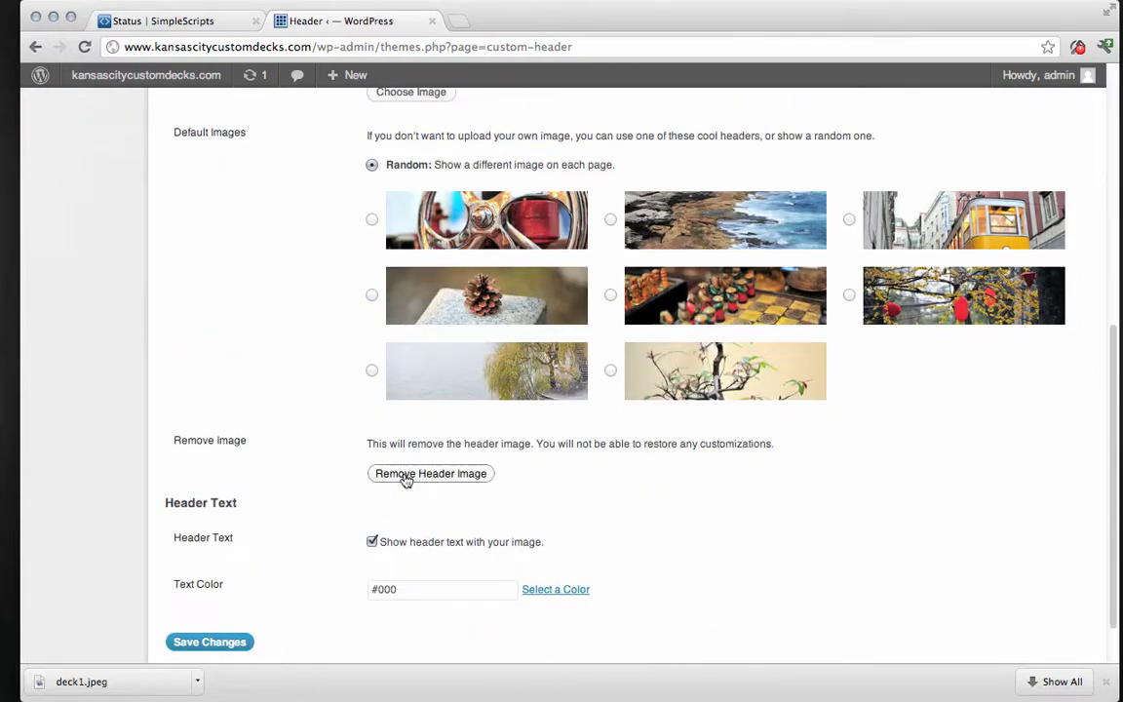
click(405, 476)
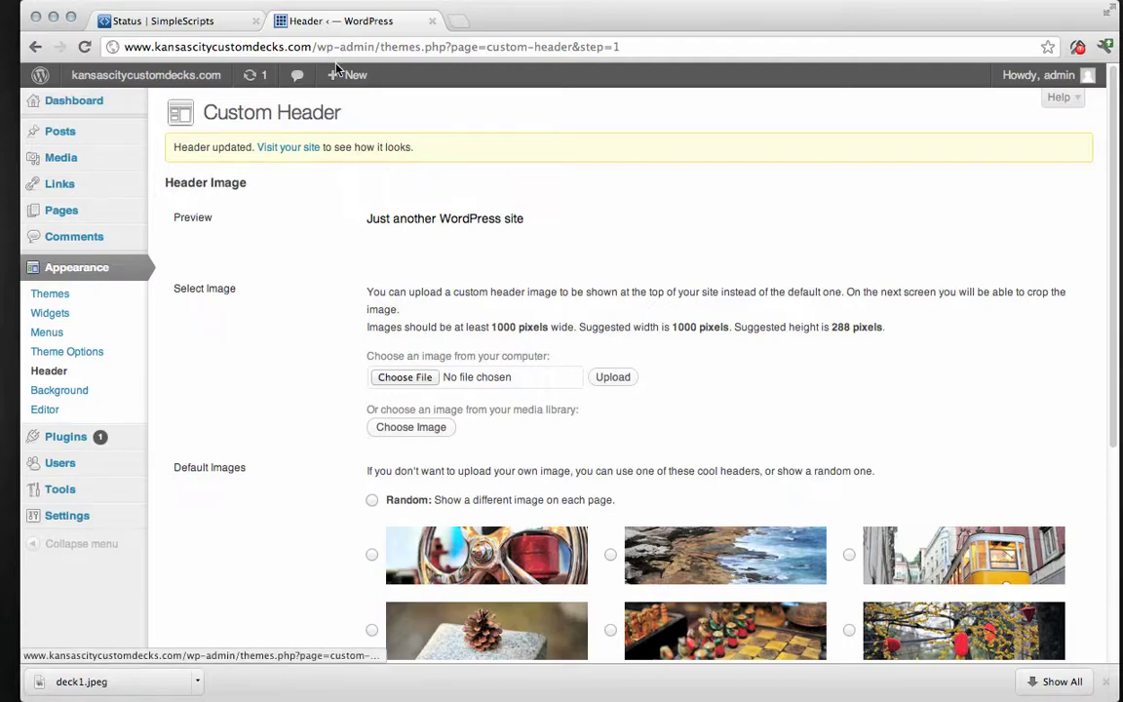
Open the site front page in a new tab to check it, then return to the dashboard.
right_click(108, 78)
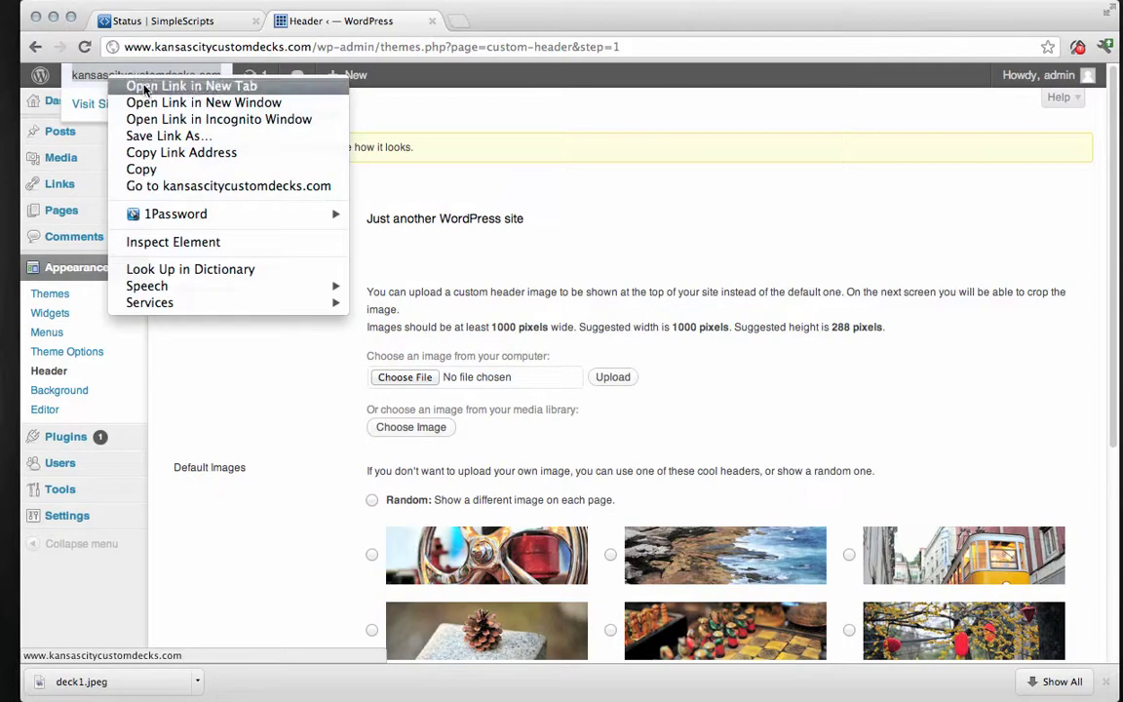
click(143, 88)
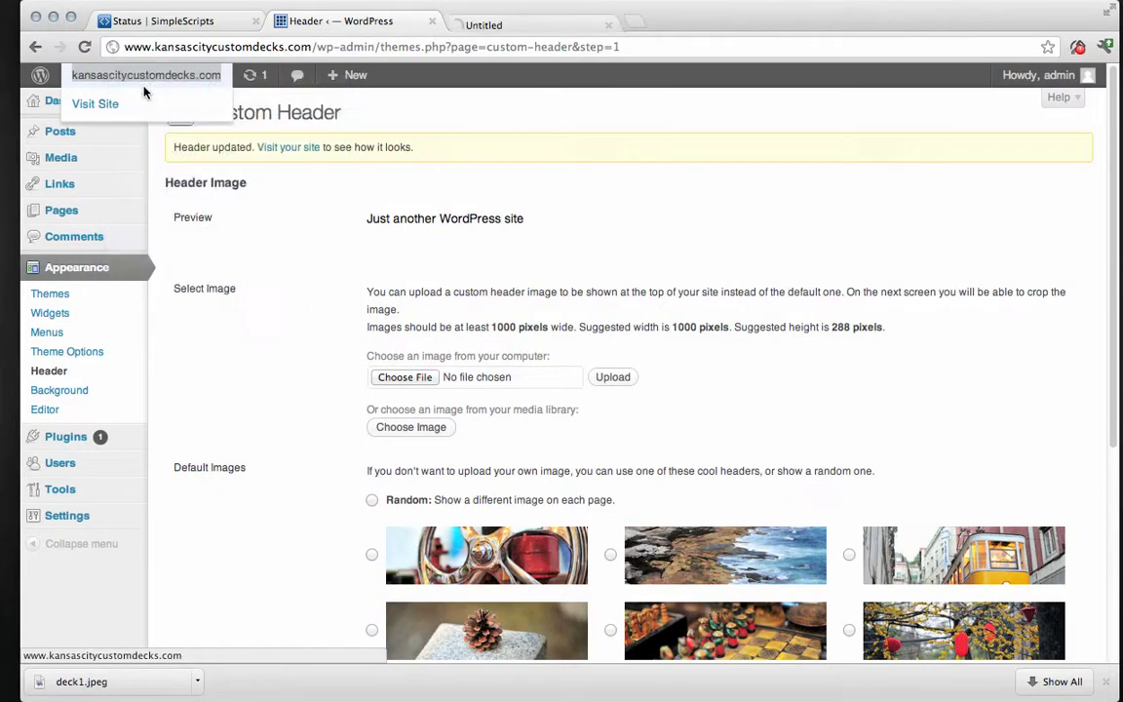
click(531, 21)
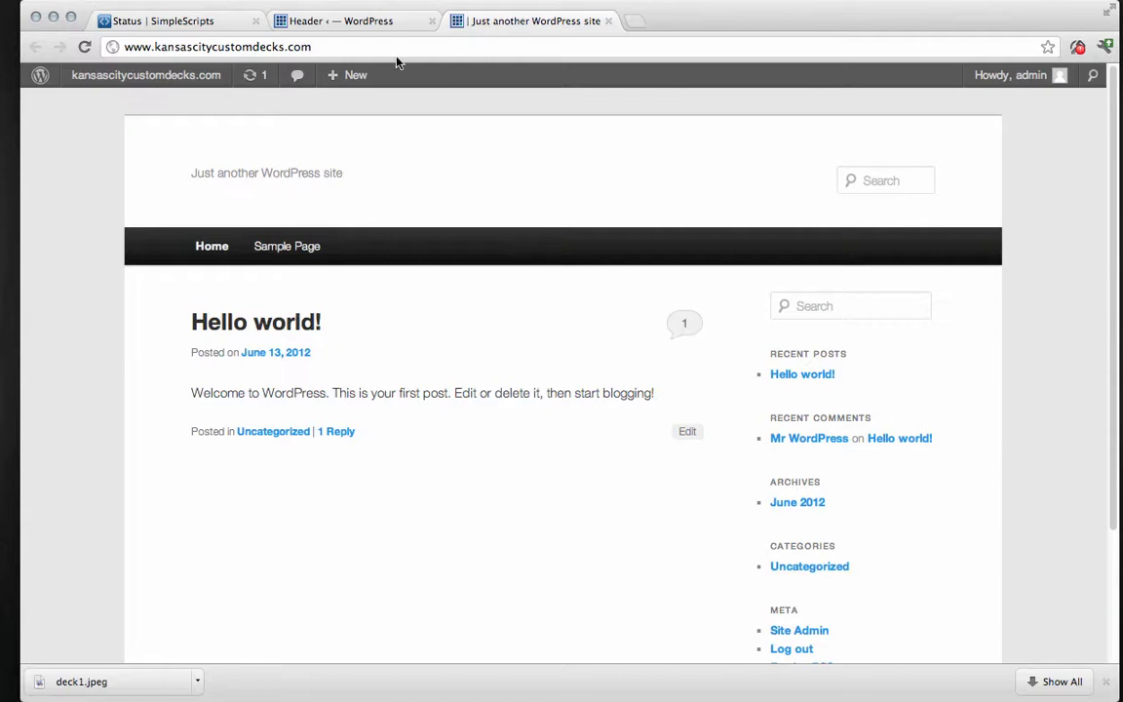
click(335, 24)
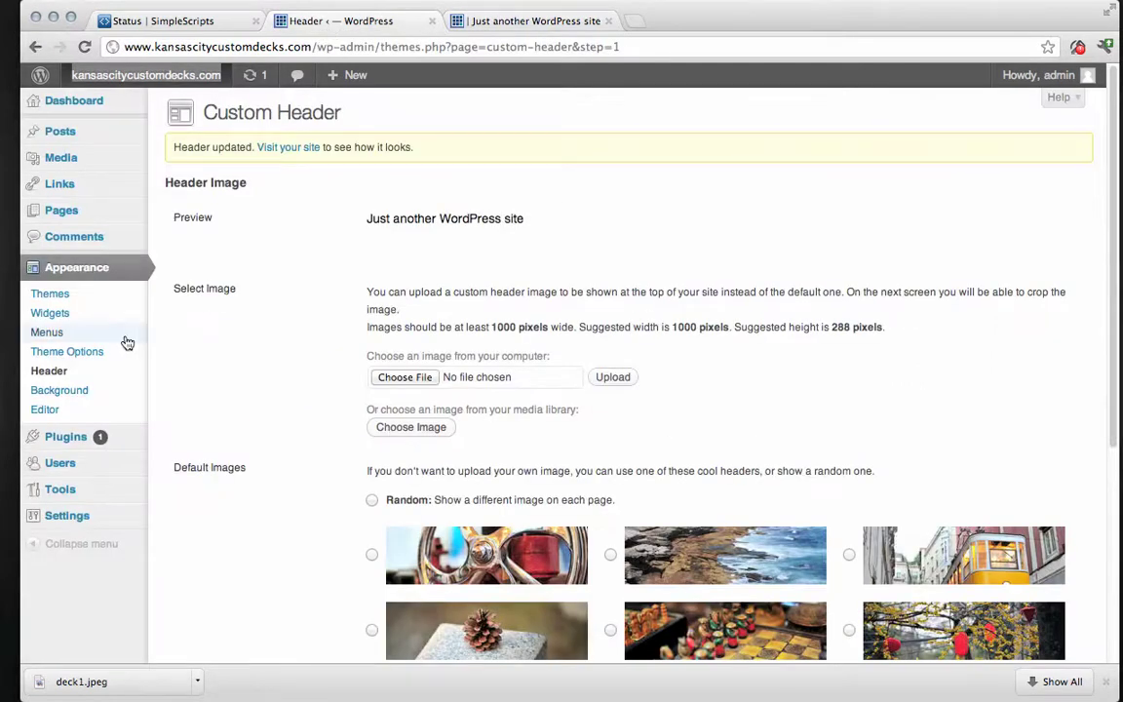
Set site title 'Kansas City Custom Decks' and tagline 'Building custom decks in the Greater Kansas City area', then save.
mouse_move(67, 517)
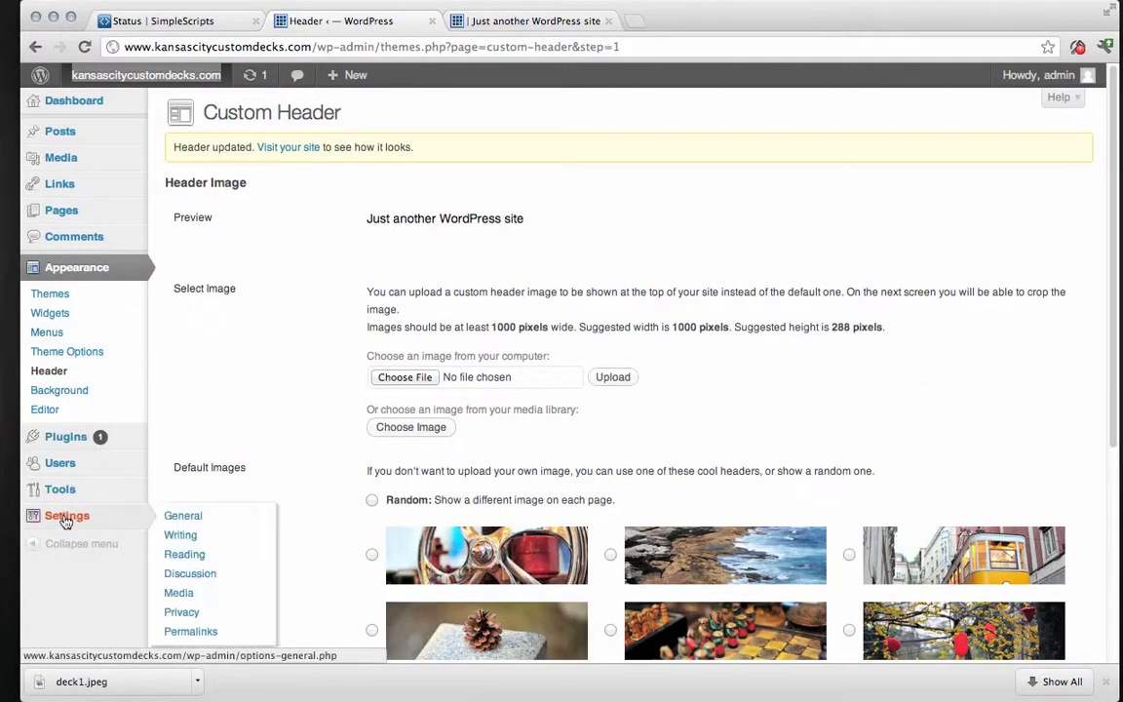
click(192, 517)
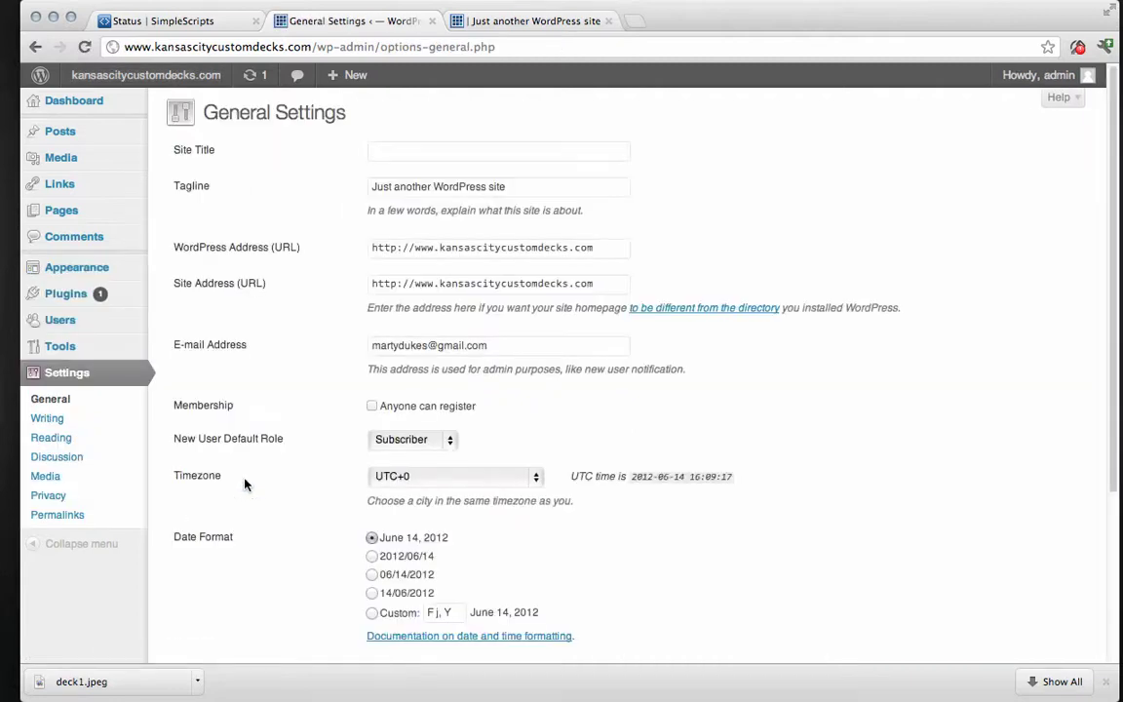
click(415, 149)
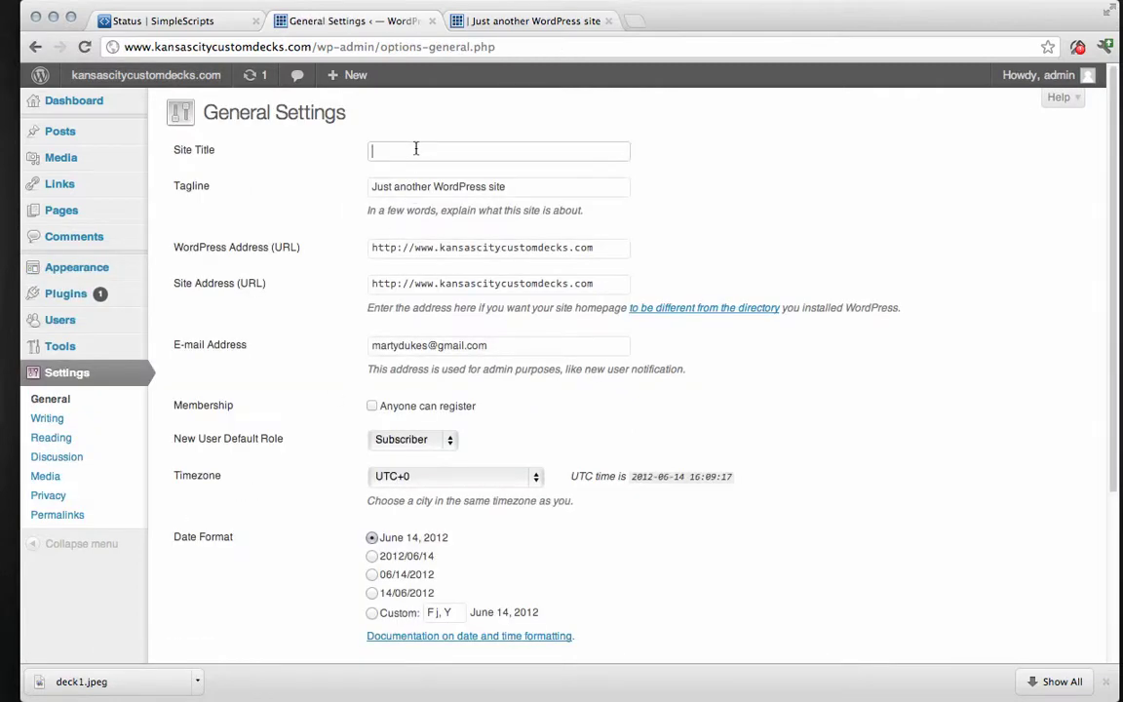
text(Kansas)
key(Down)
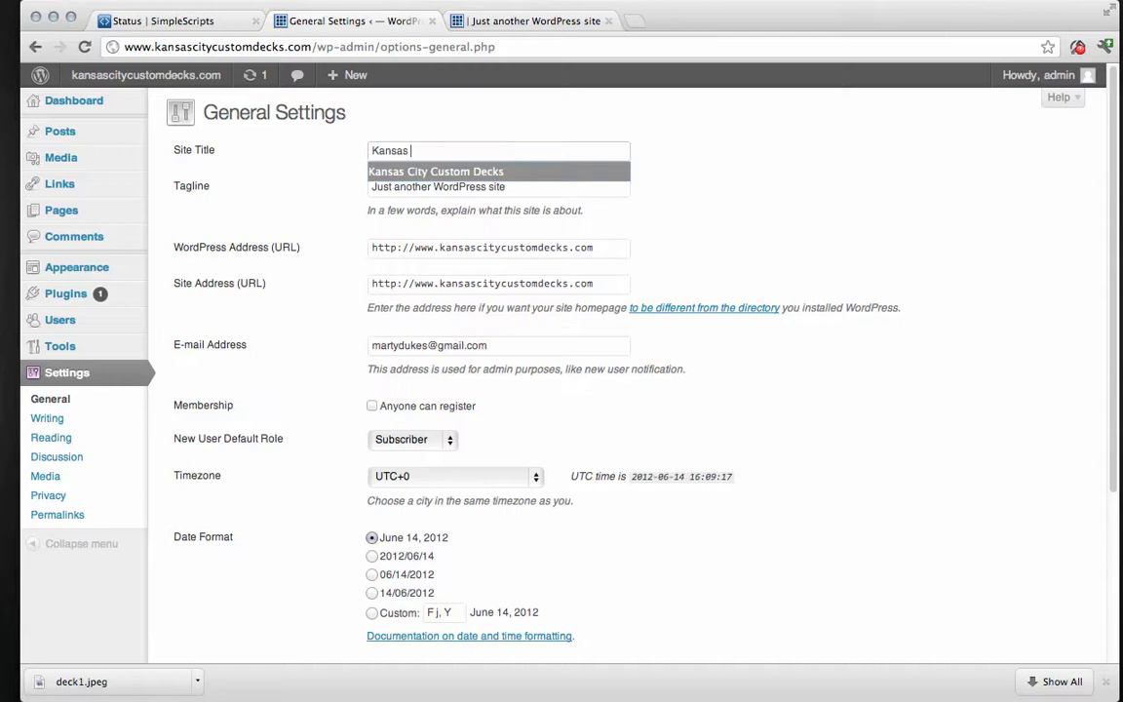
key(Tab)
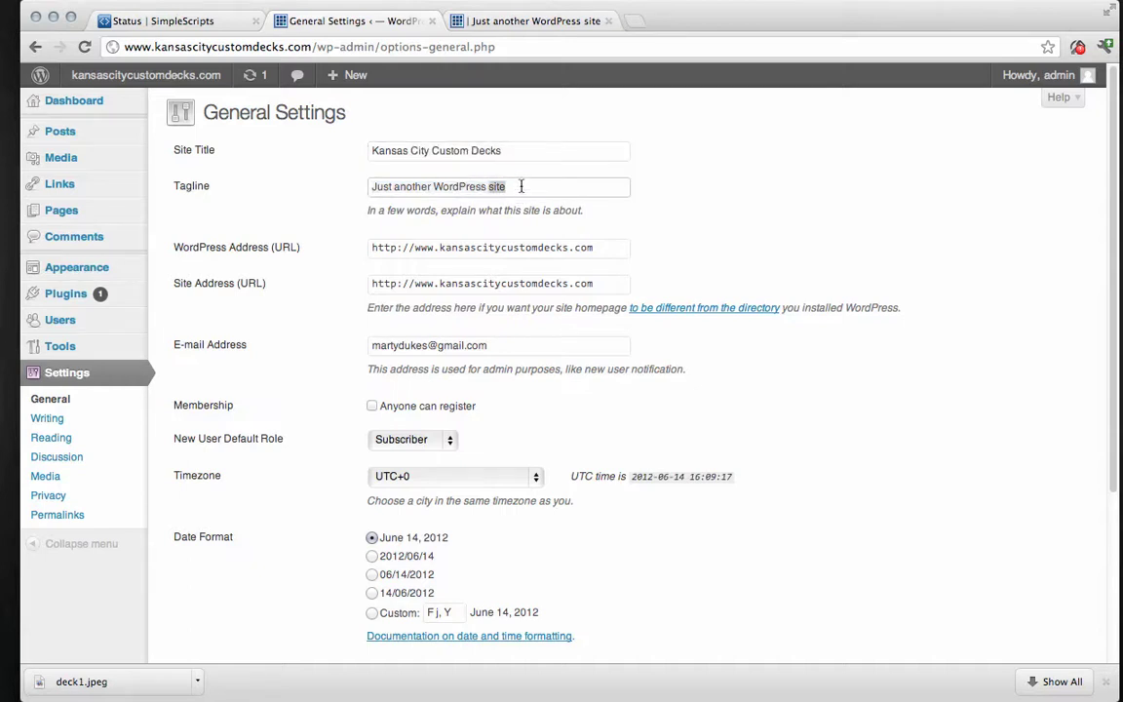
text(B)
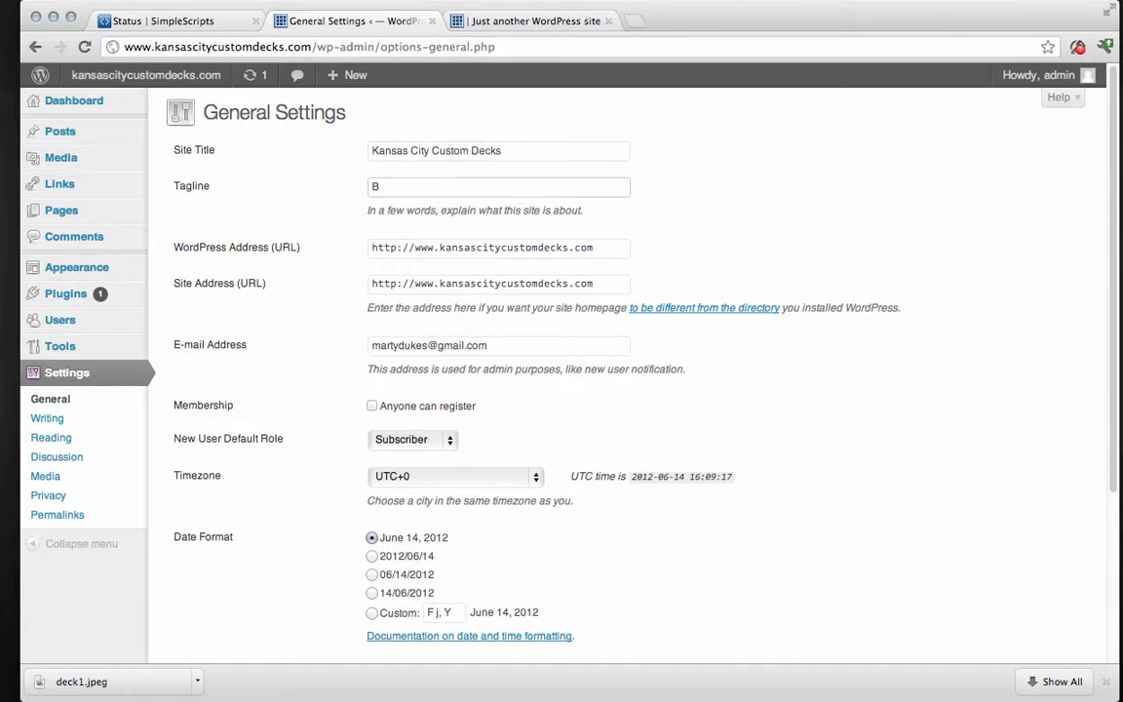
text(uilding cusom)
text(om decks)
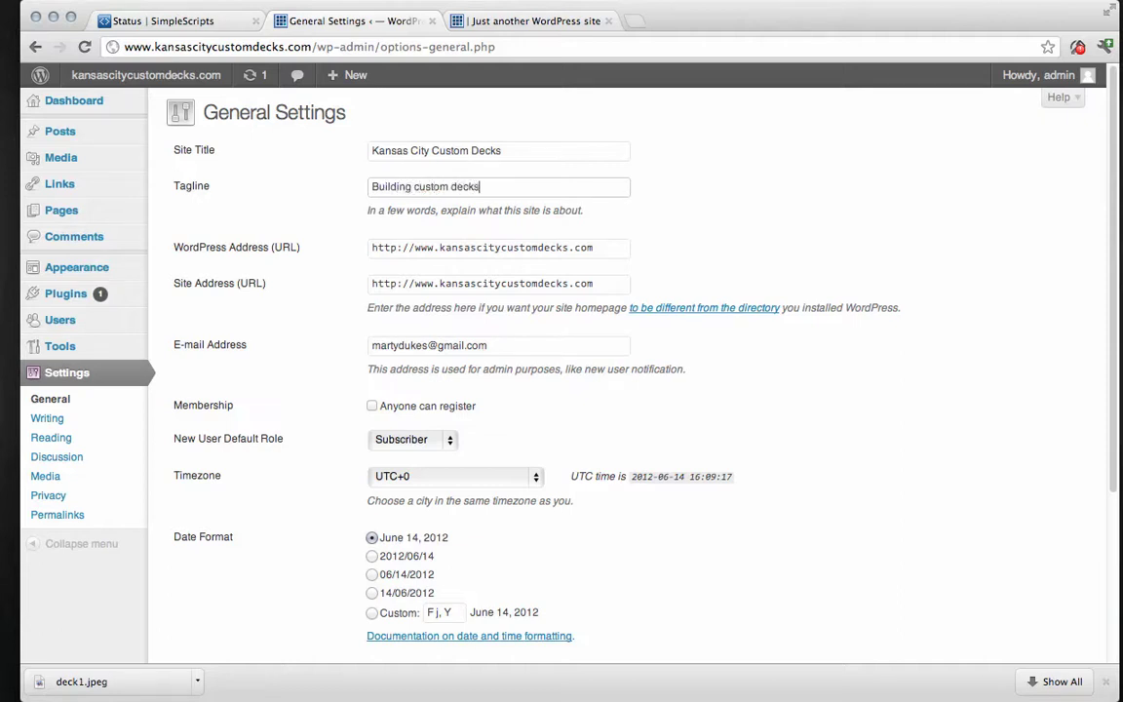
text( in the Greater Kansas City area)
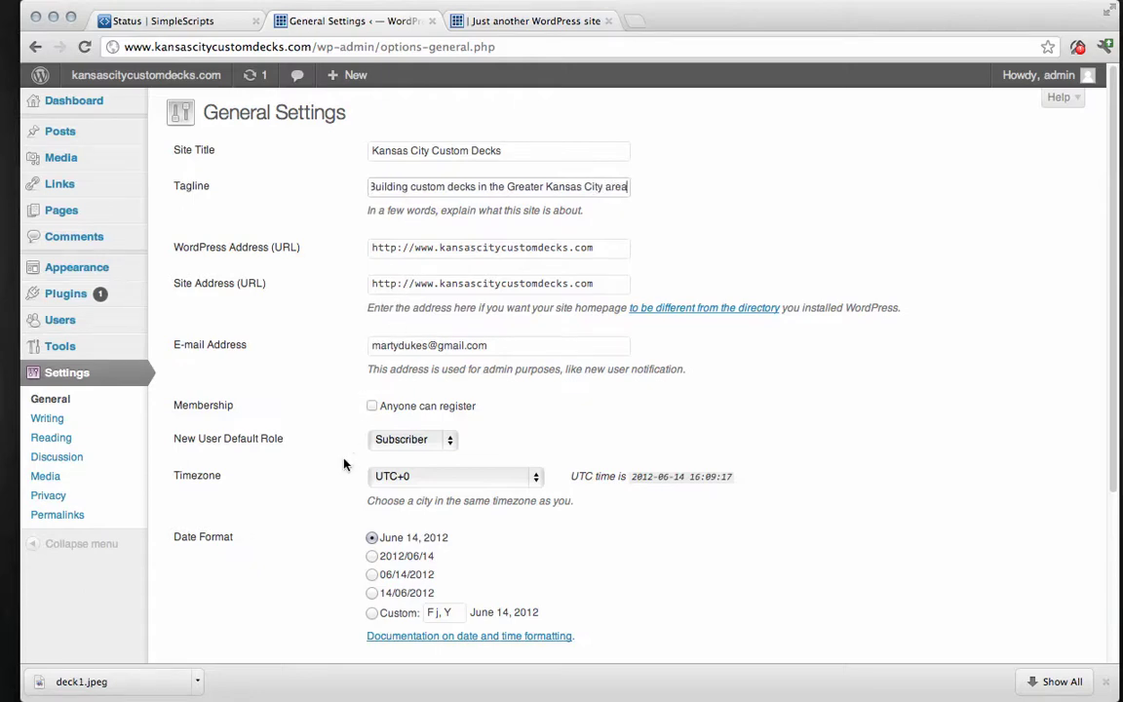
click(324, 510)
scroll(324, 510, down, 5)
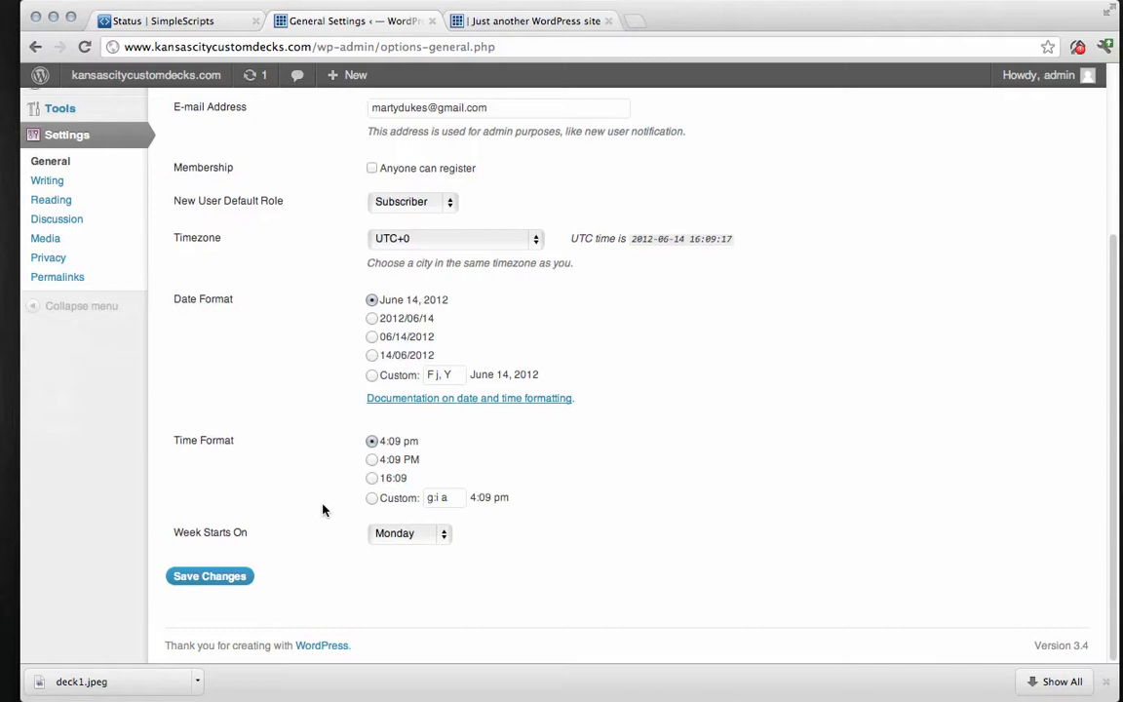
click(238, 574)
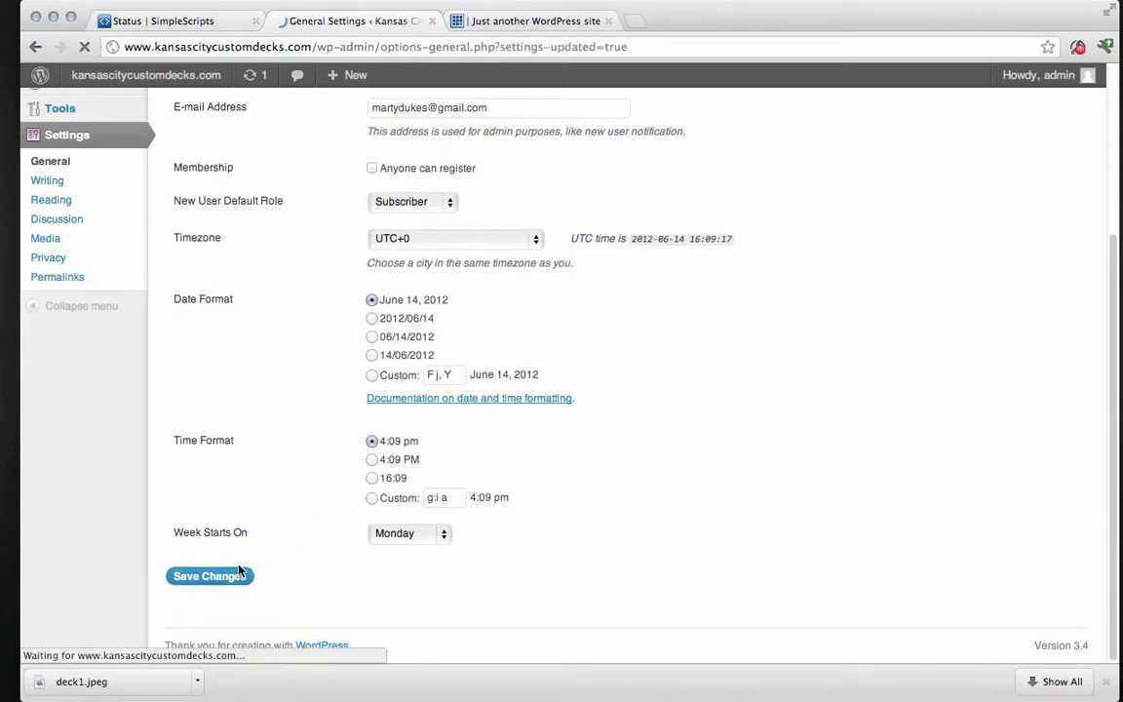
Reload the live site to see the new title, preview the Sample Page, then return Home.
click(531, 22)
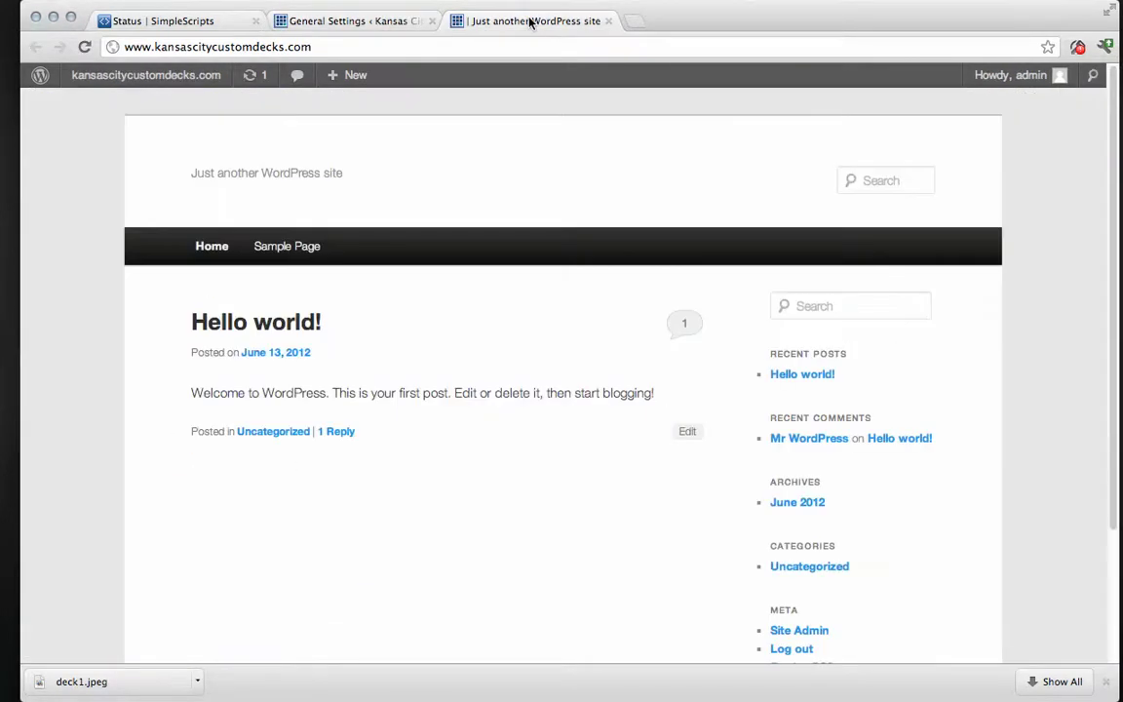
click(84, 46)
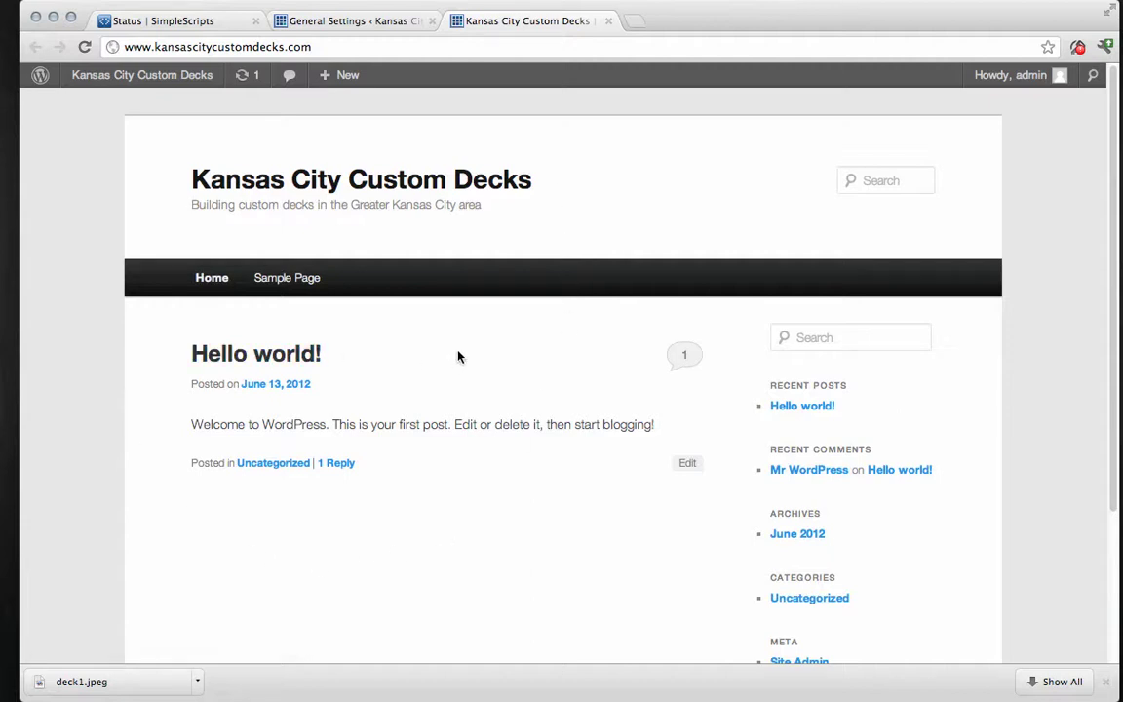
click(209, 279)
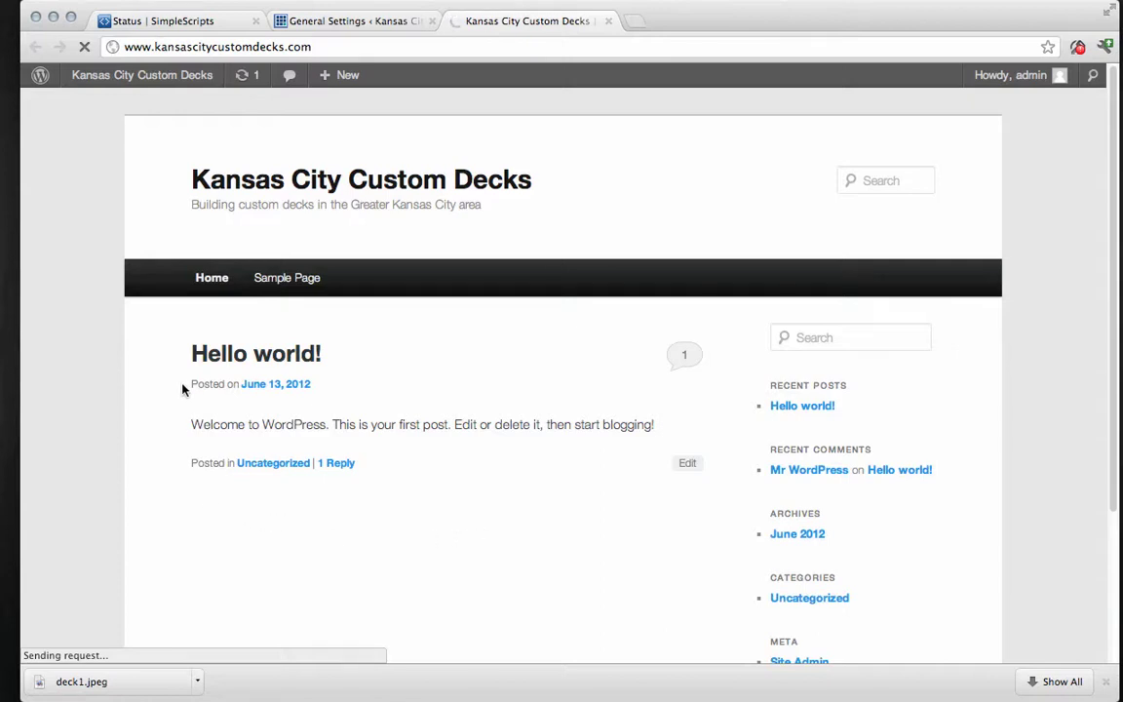
click(292, 278)
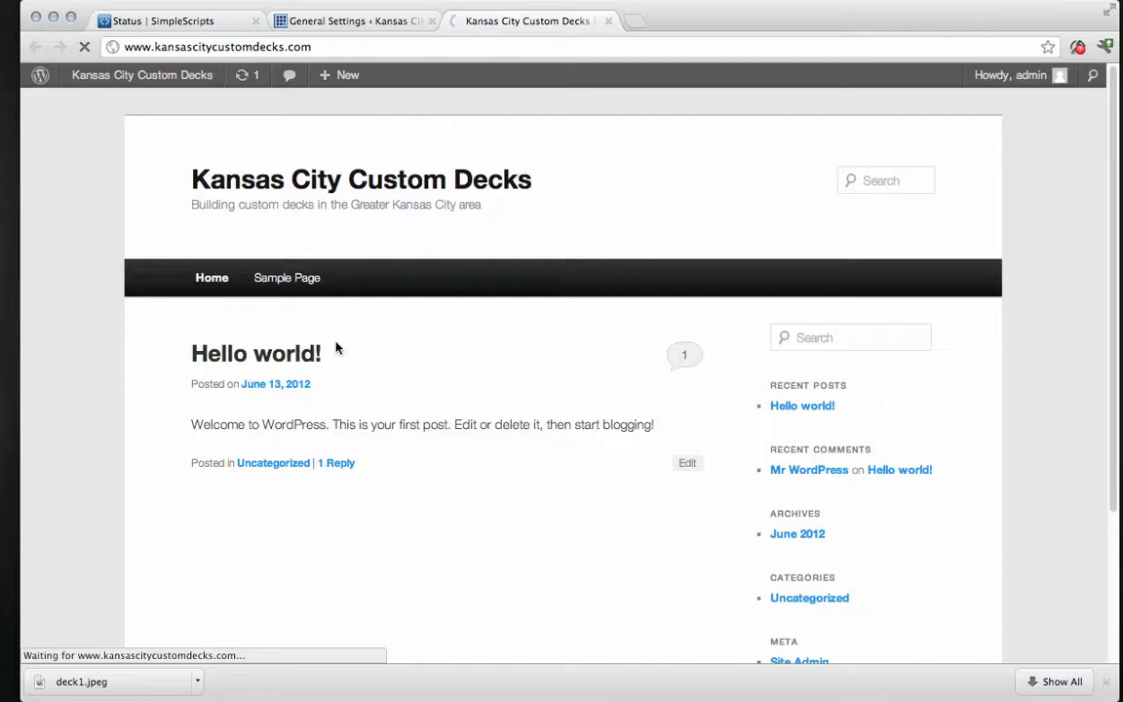
click(286, 277)
scroll(659, 527, down, 8)
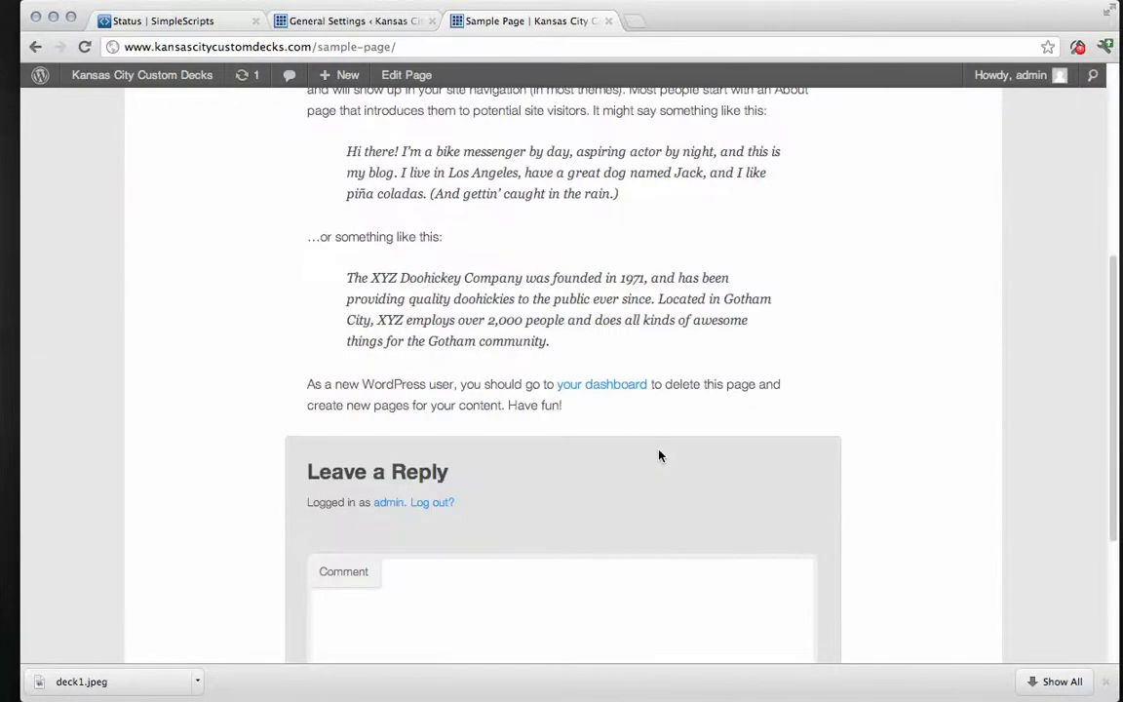
scroll(659, 455, up, 8)
click(201, 279)
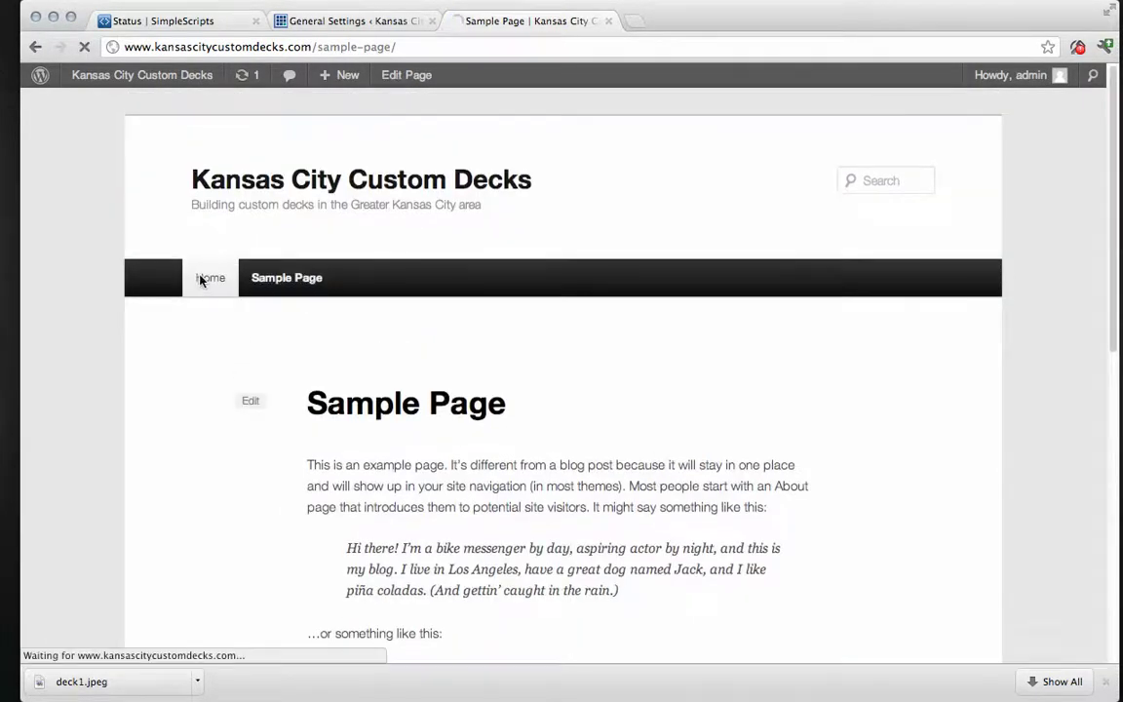
Move the default Sample Page to the trash from the All Pages list.
click(385, 26)
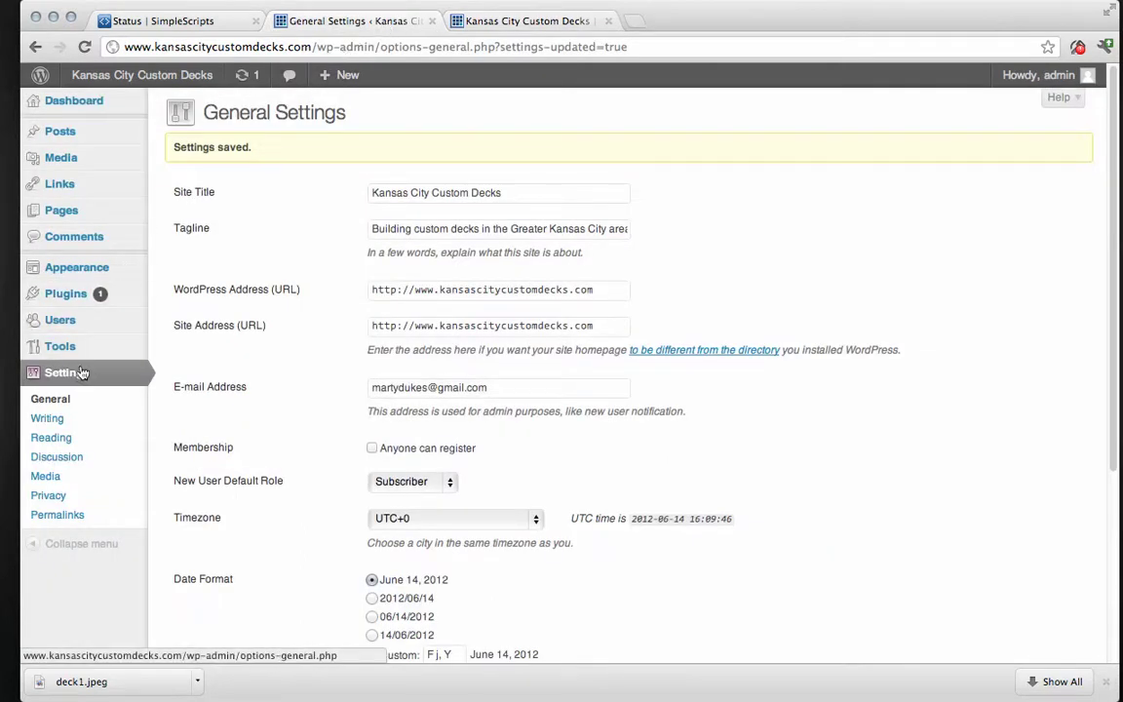
click(66, 219)
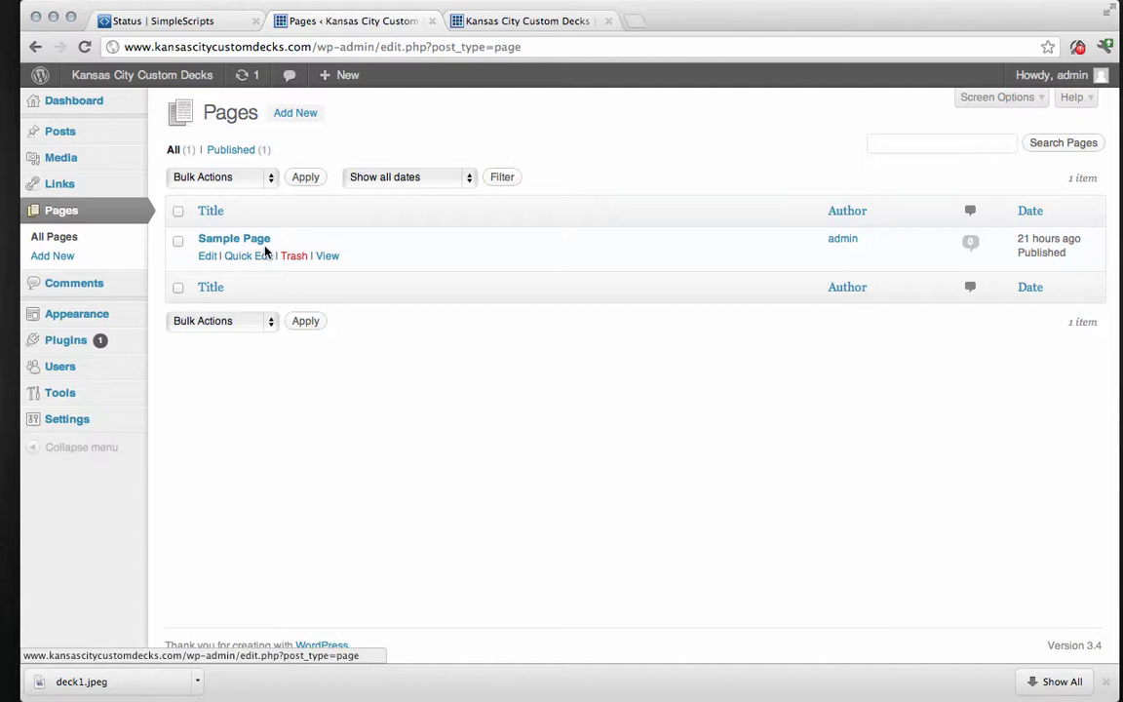
click(293, 257)
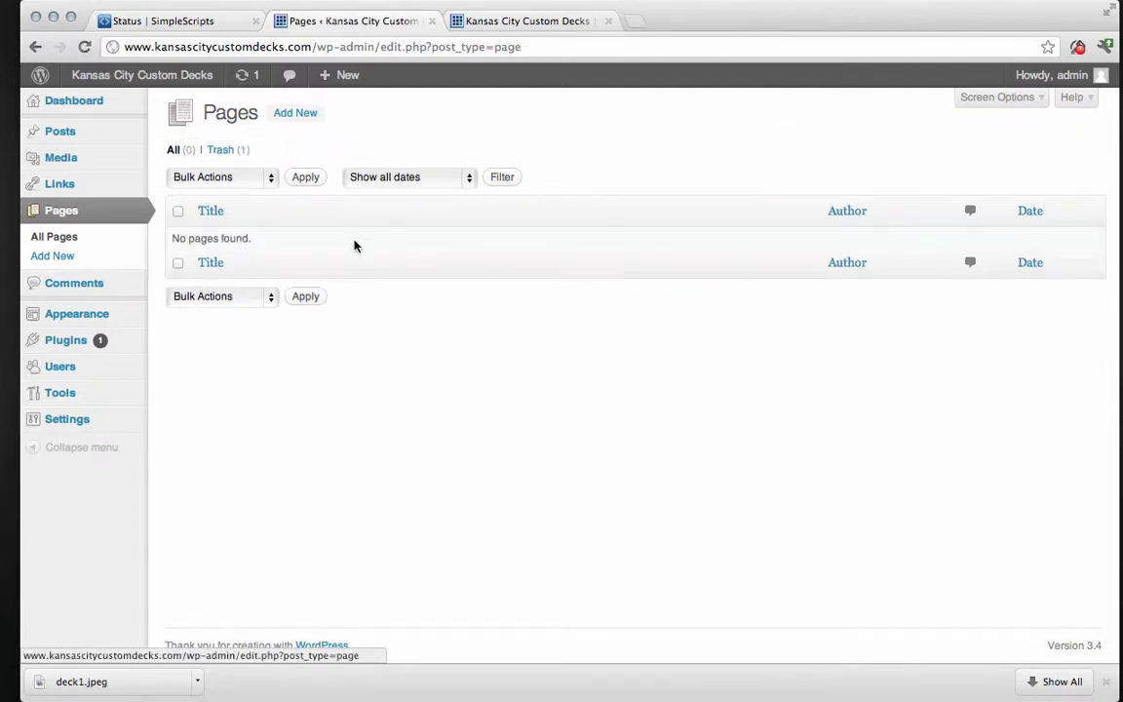
Start a new page titled 'Home Page'.
click(300, 115)
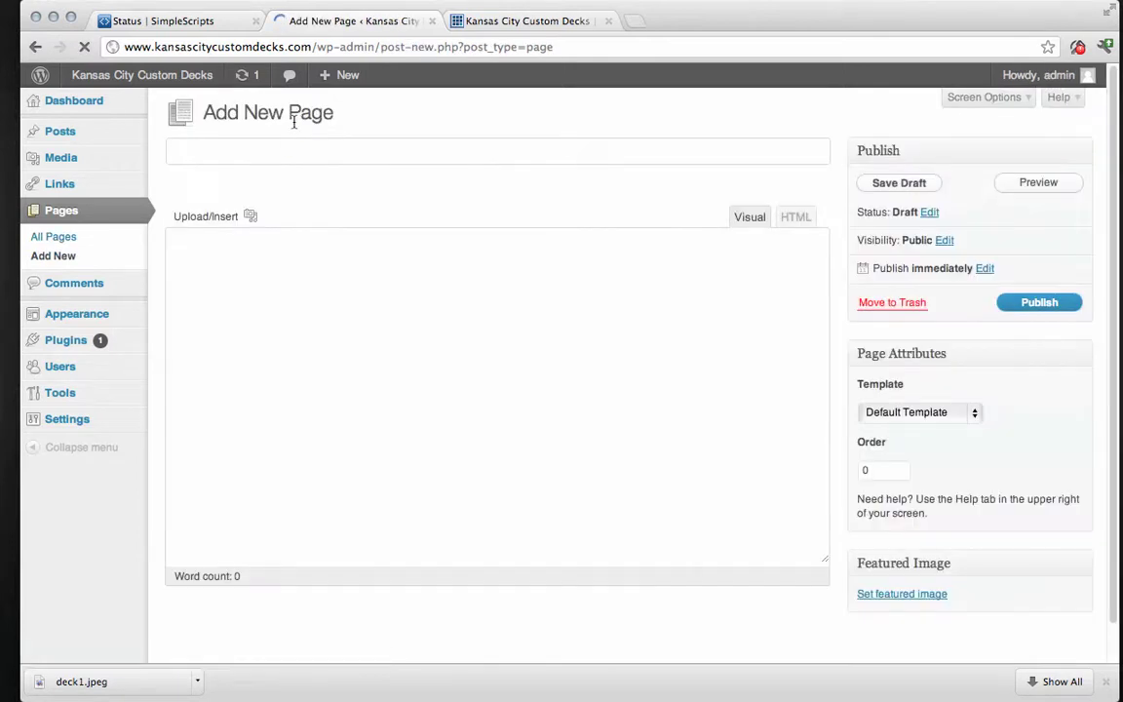
text(Home Page)
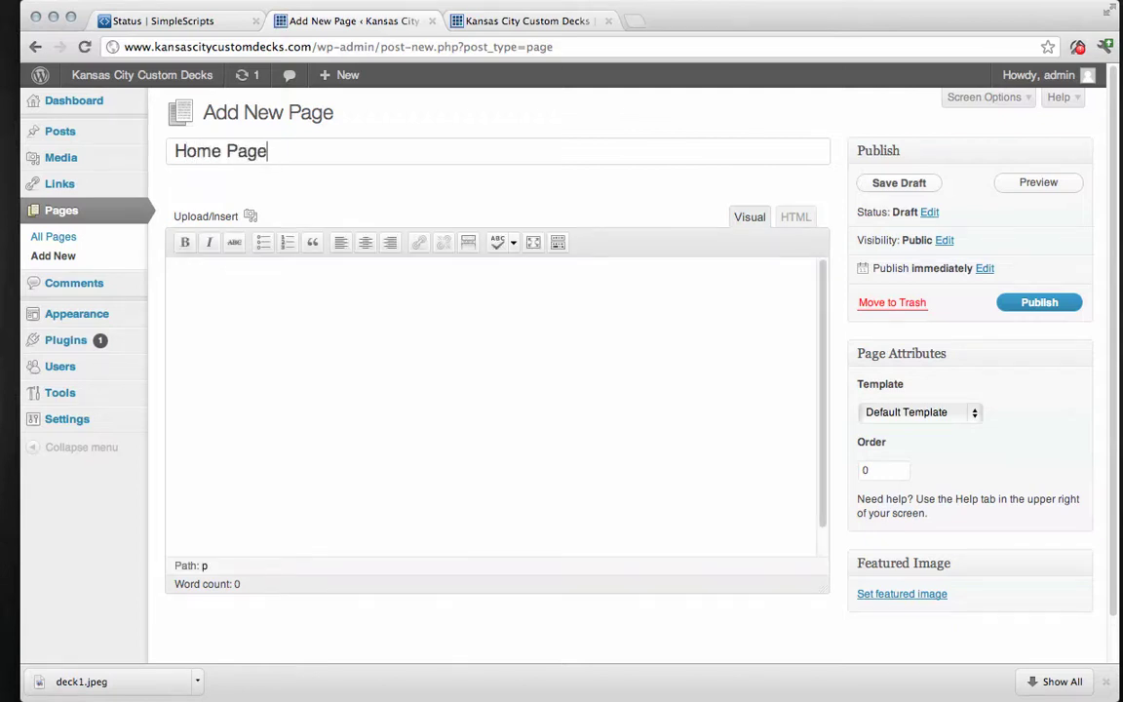
Paste lorem ipsum text into the page body and bring up the media uploader.
click(303, 289)
right_click(308, 297)
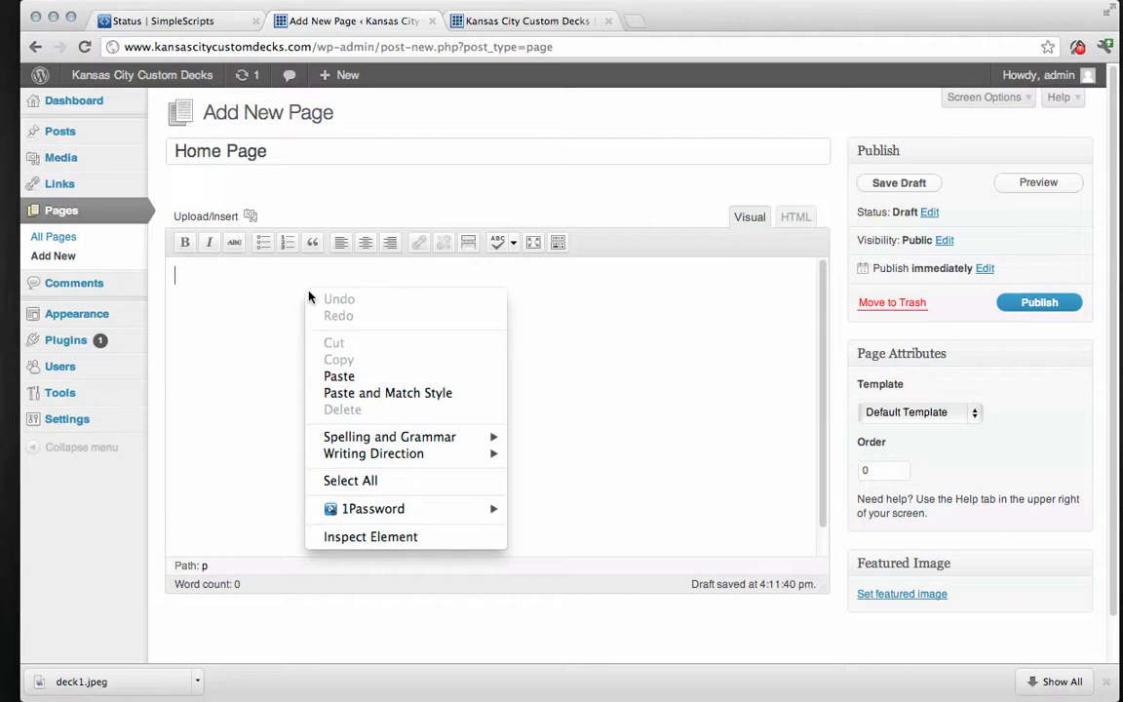
click(332, 378)
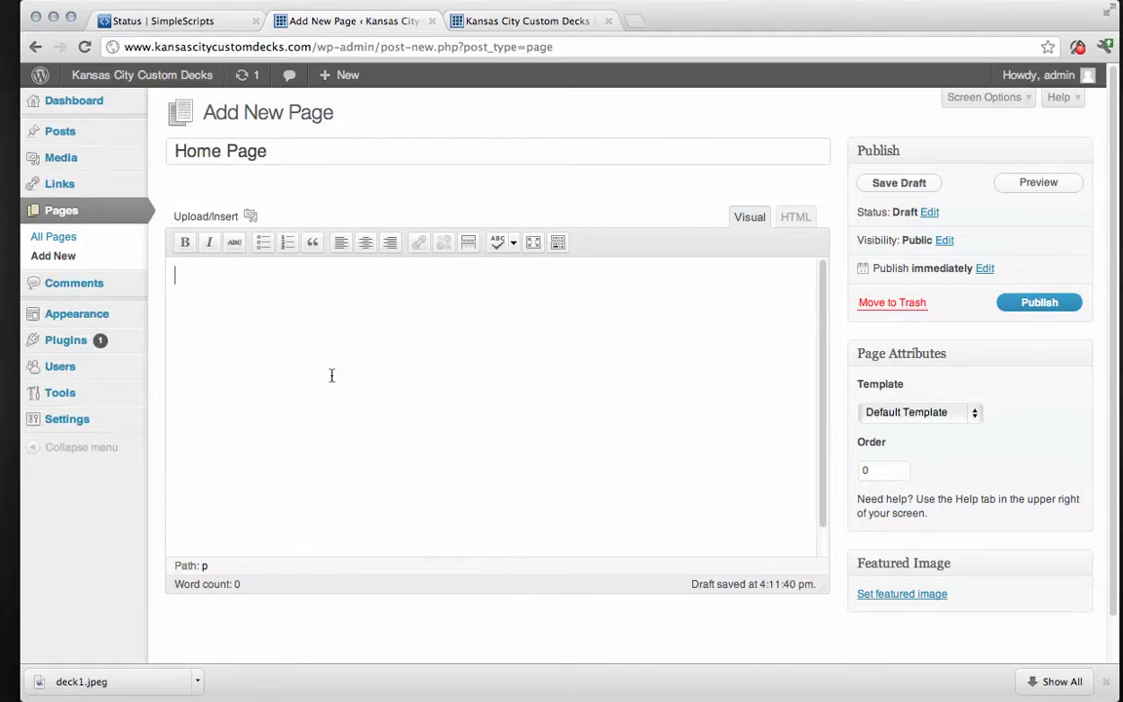
scroll(423, 388, up, 10)
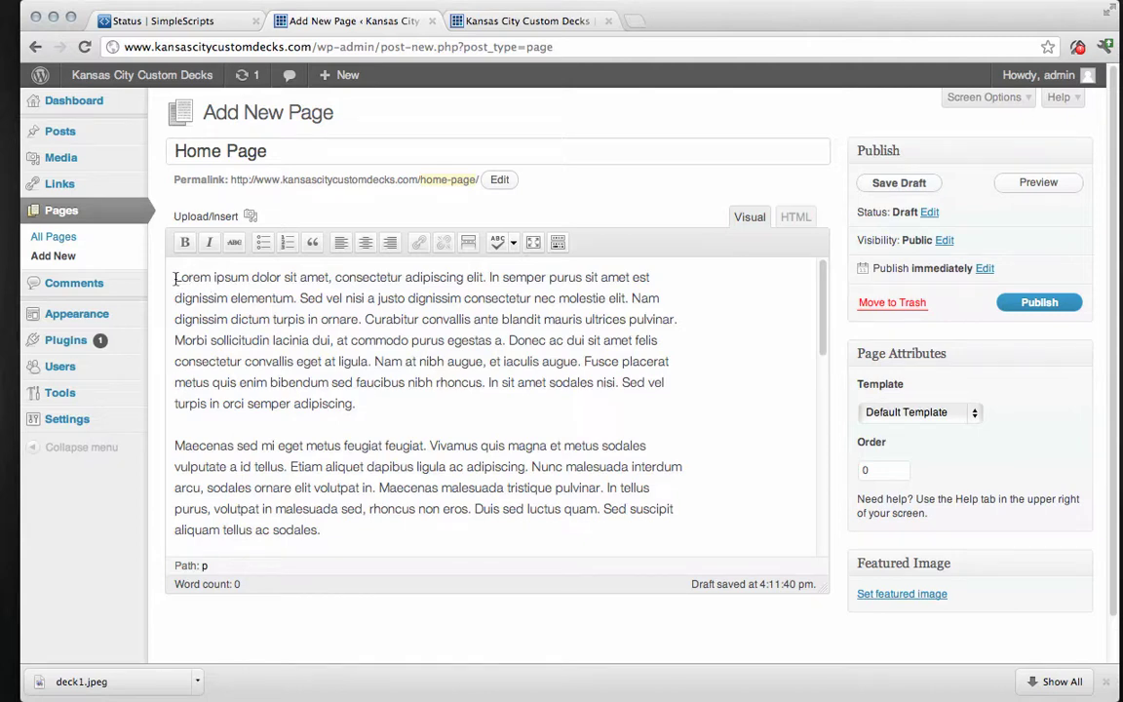
click(175, 281)
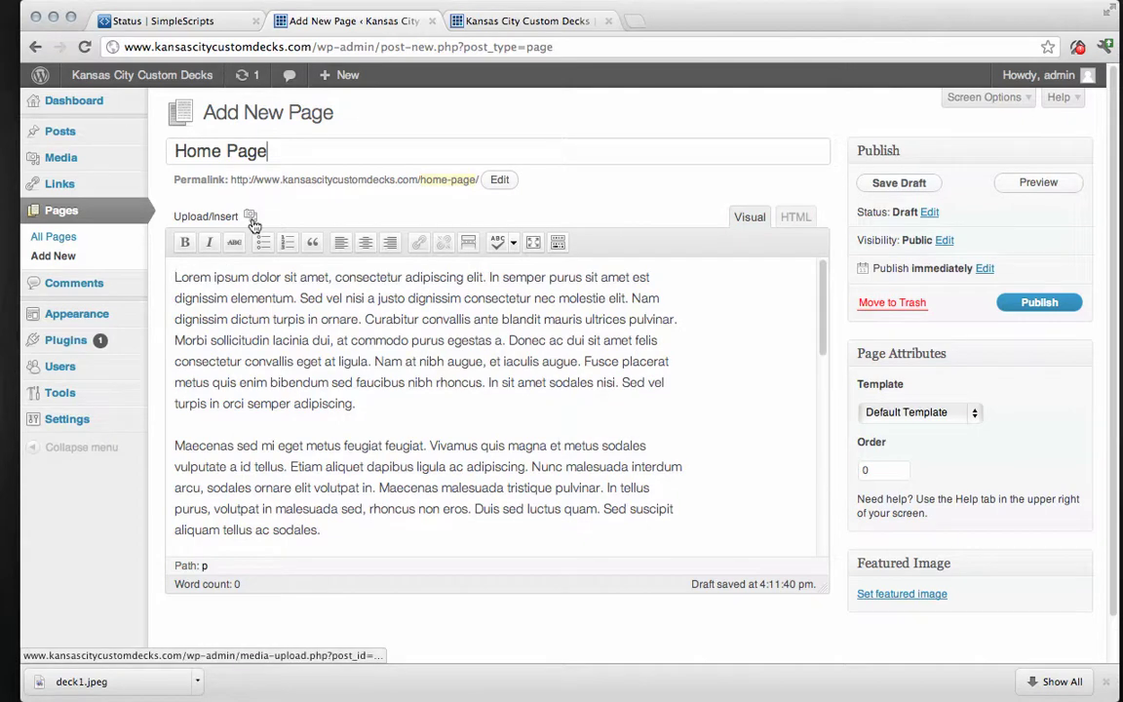
click(251, 217)
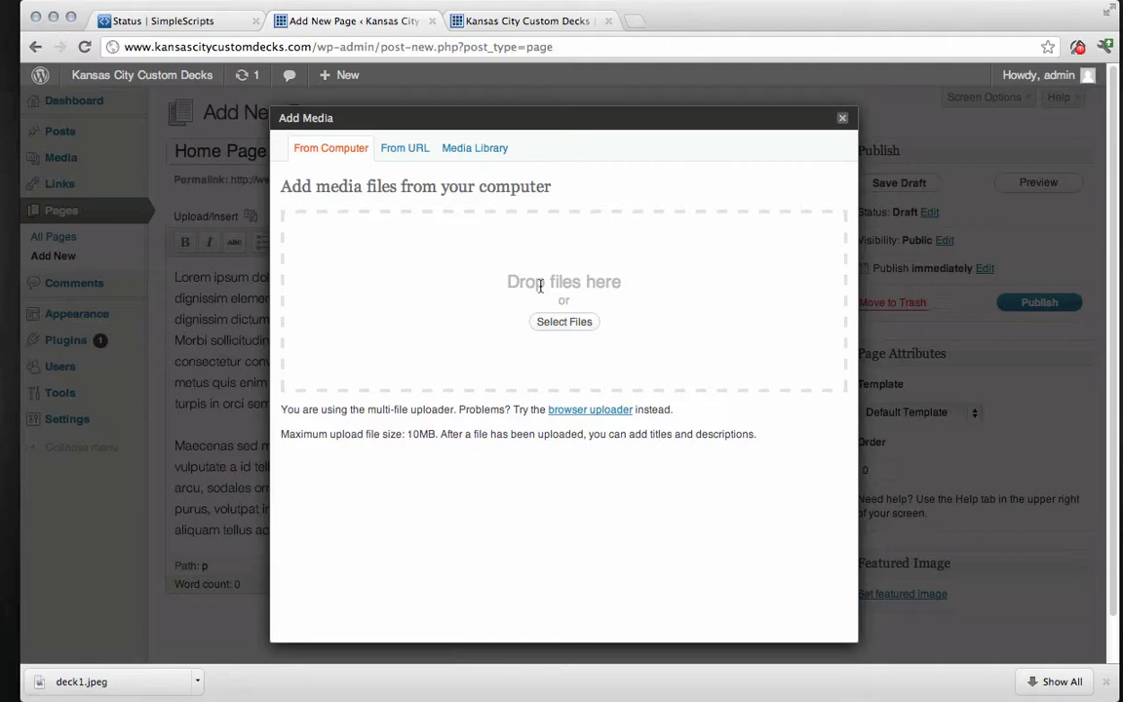
Upload the deck1.jpeg image from the Downloads folder.
click(552, 321)
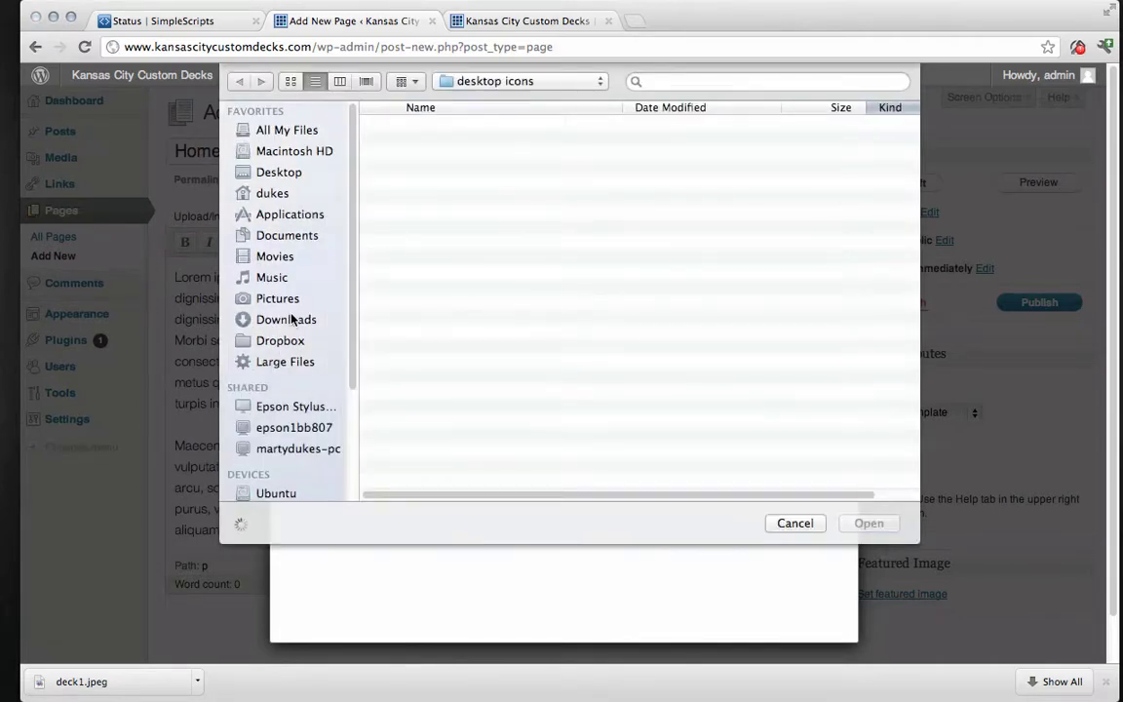
click(292, 319)
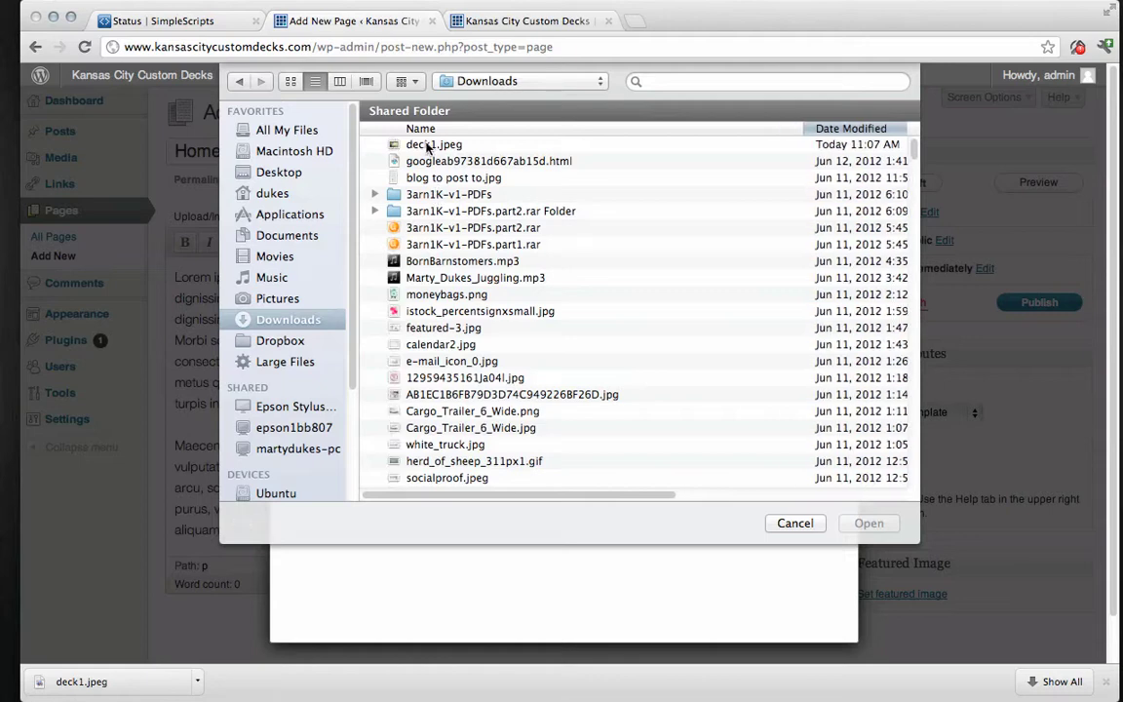
click(426, 144)
click(869, 524)
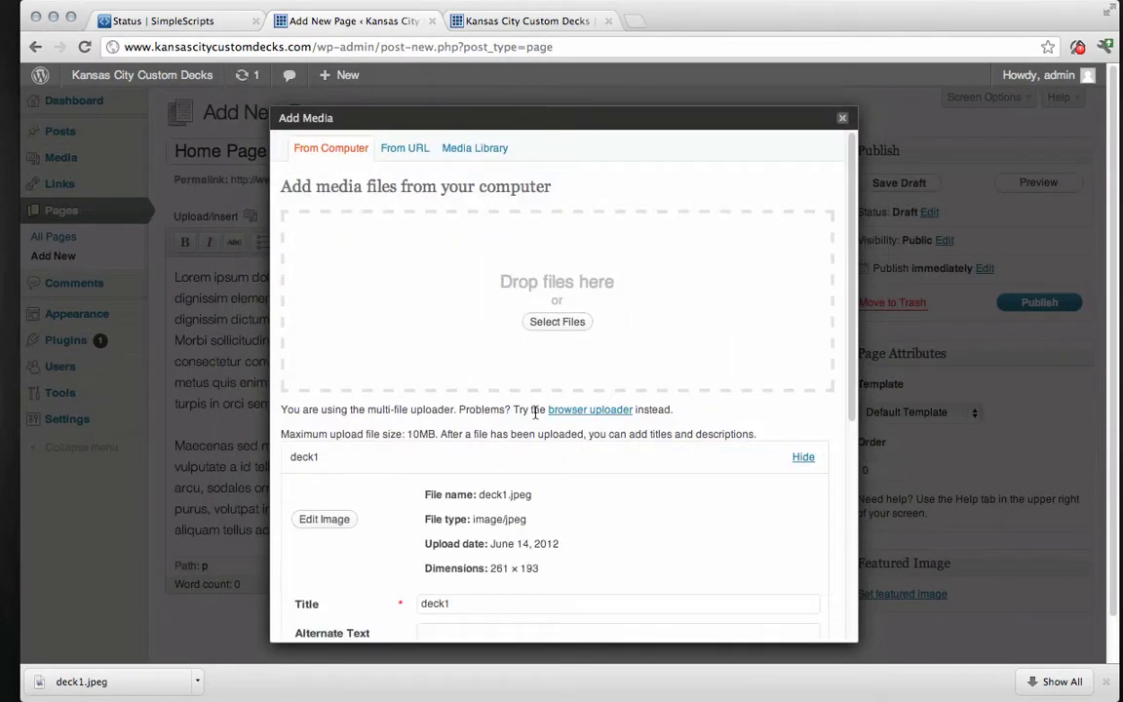
Title the image 'Custom Deck', align it right at full size, and insert it into the page.
scroll(766, 262, down, 5)
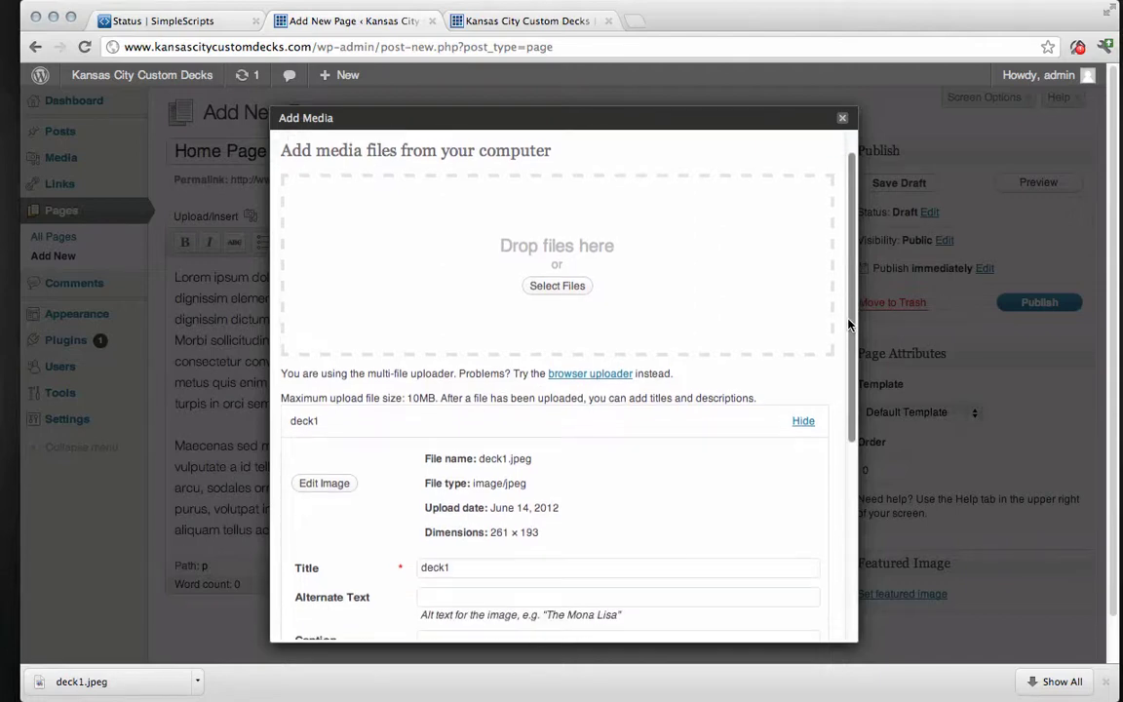
click(458, 362)
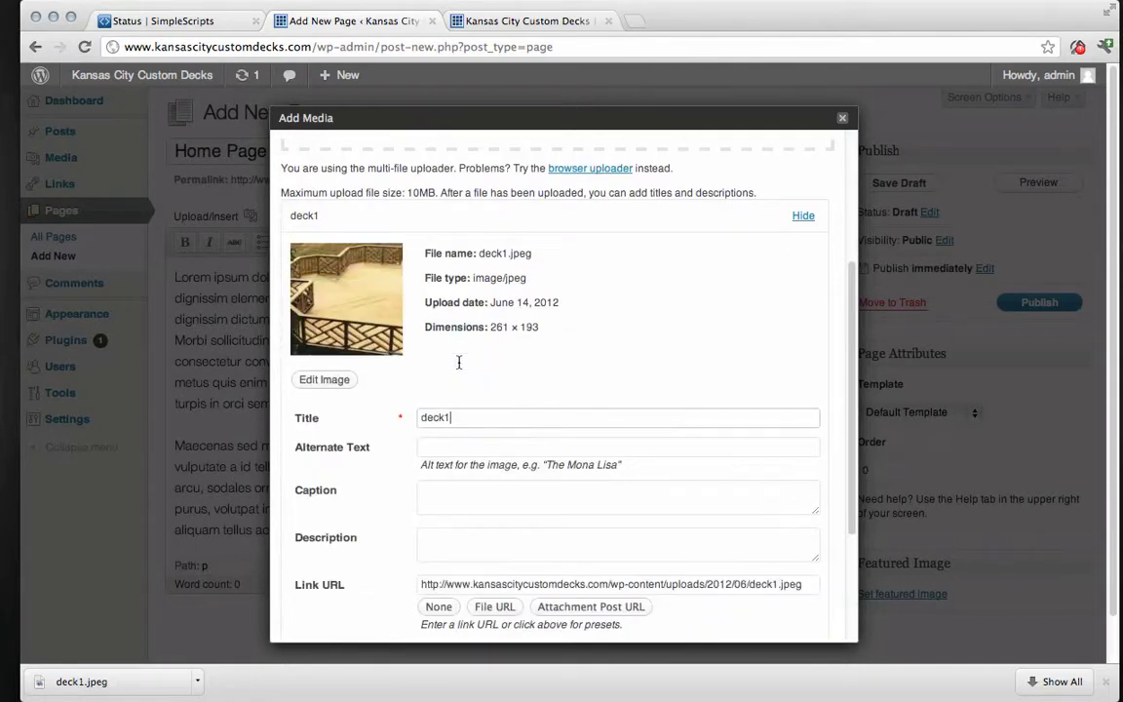
double_click(465, 423)
text(Custom D)
scroll(380, 517, down, 3)
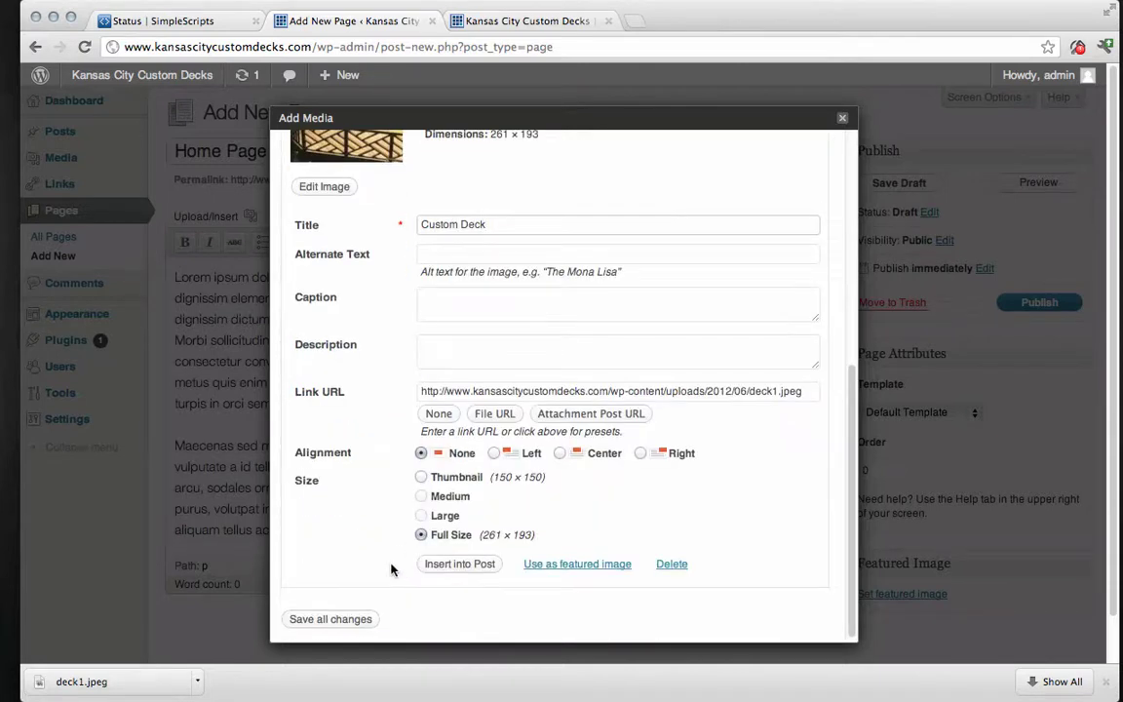
scroll(409, 556, down, 1)
click(639, 453)
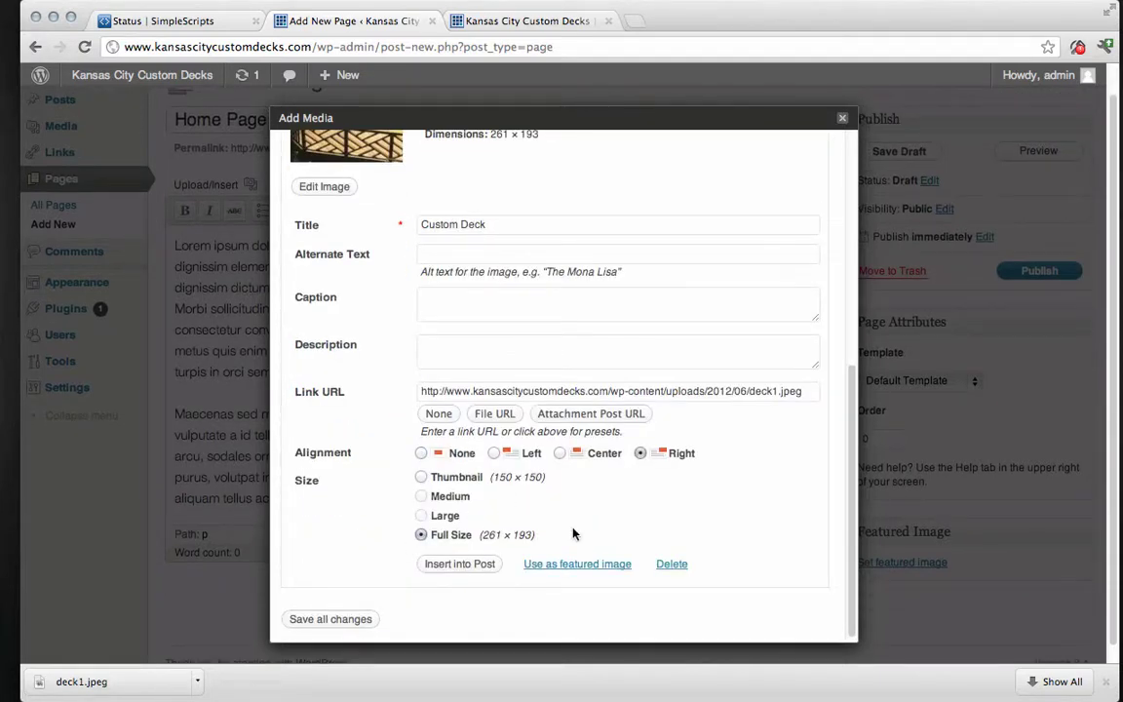
click(457, 565)
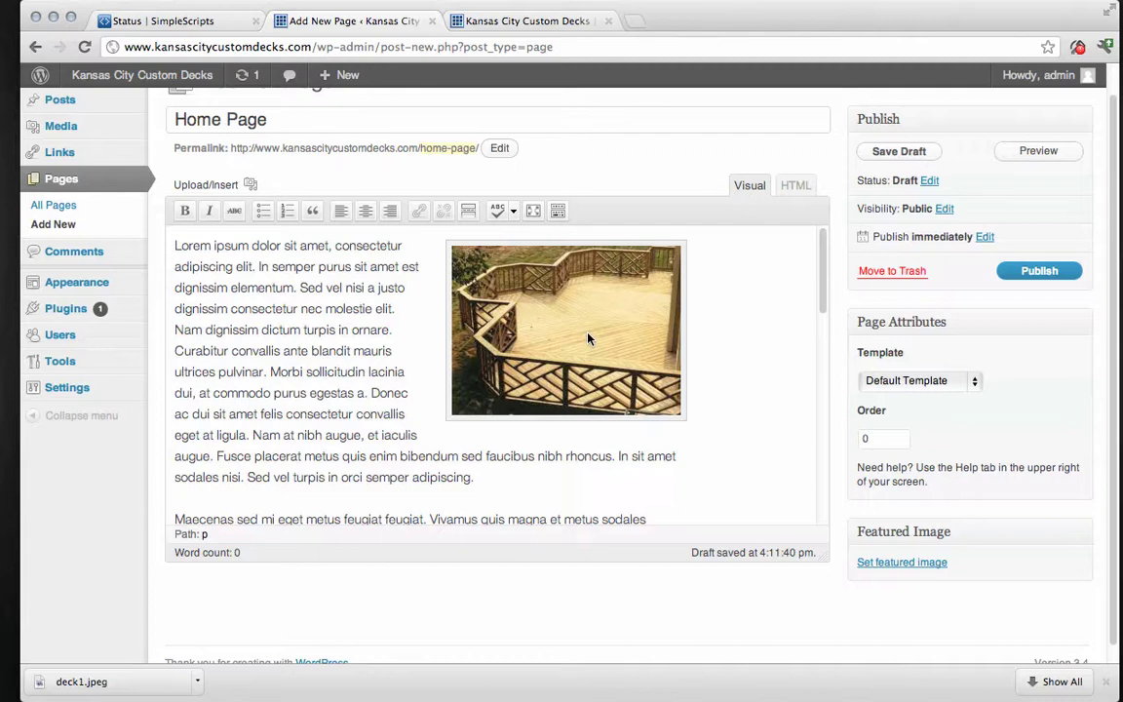
Apply the Sidebar Template to Home Page and publish it.
click(977, 383)
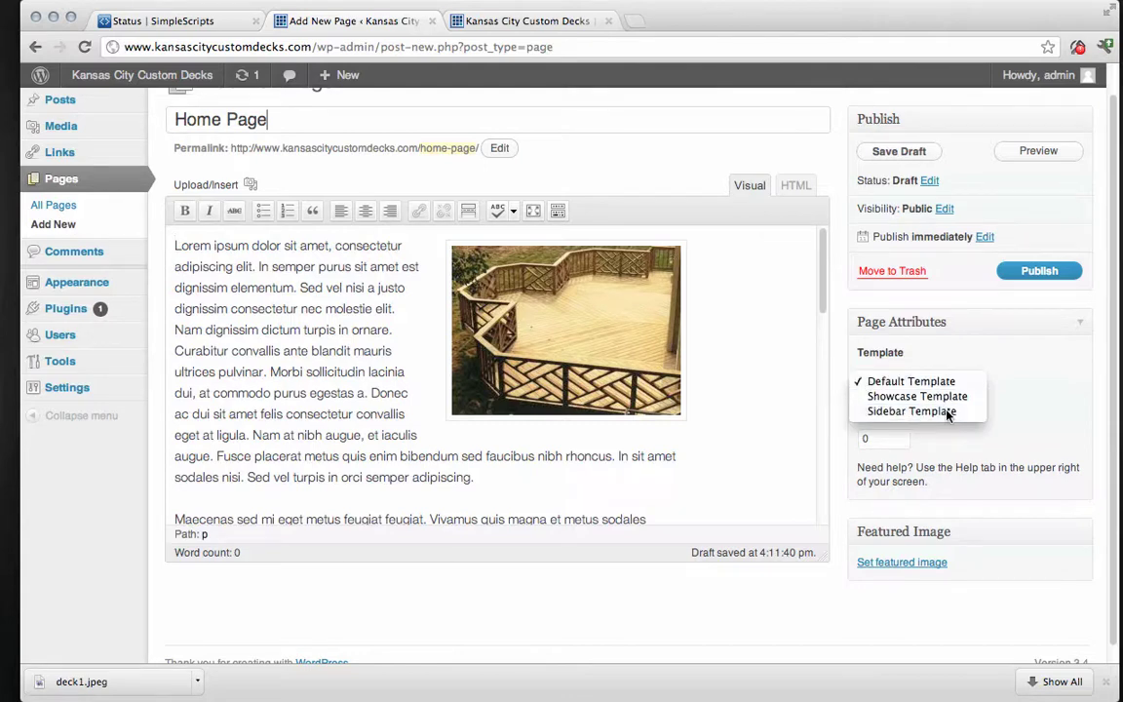
click(946, 412)
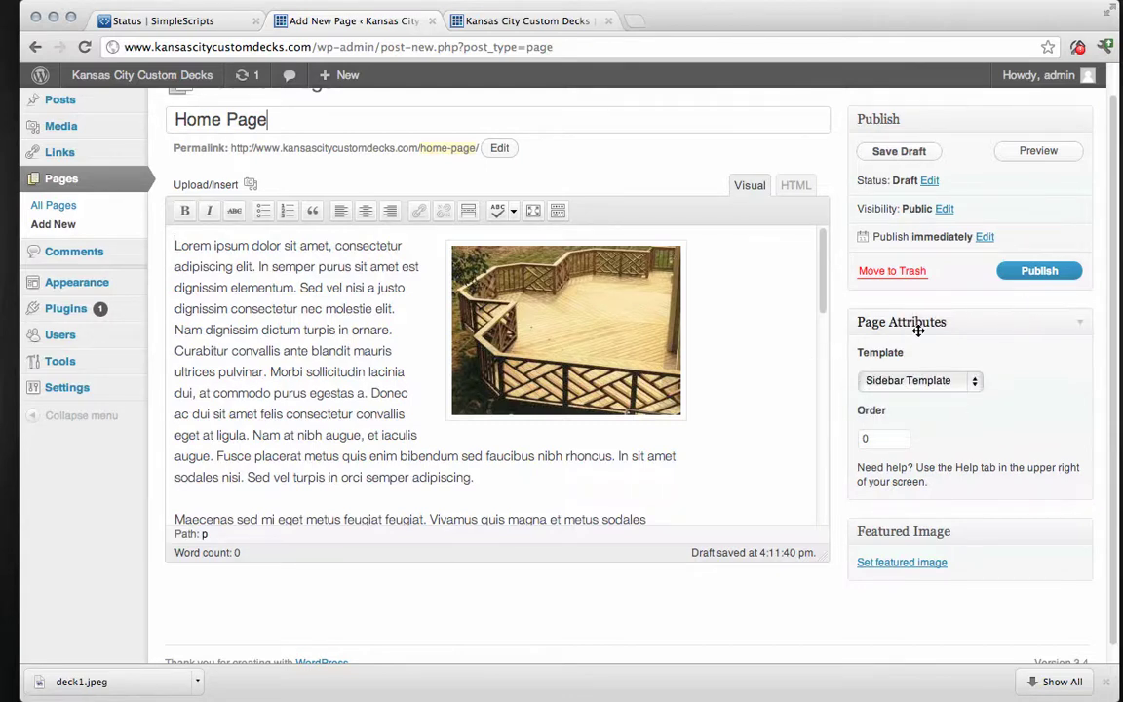
click(1028, 277)
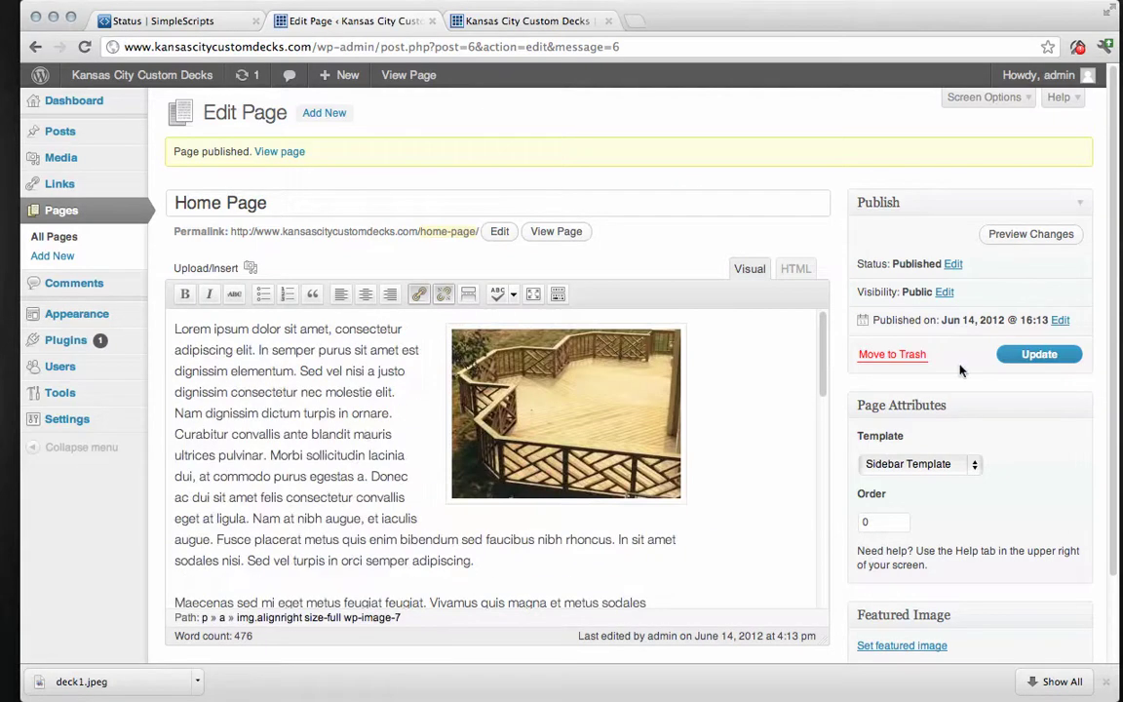
Reload the live site, view Home Page from the menu, then return to the front page.
click(524, 22)
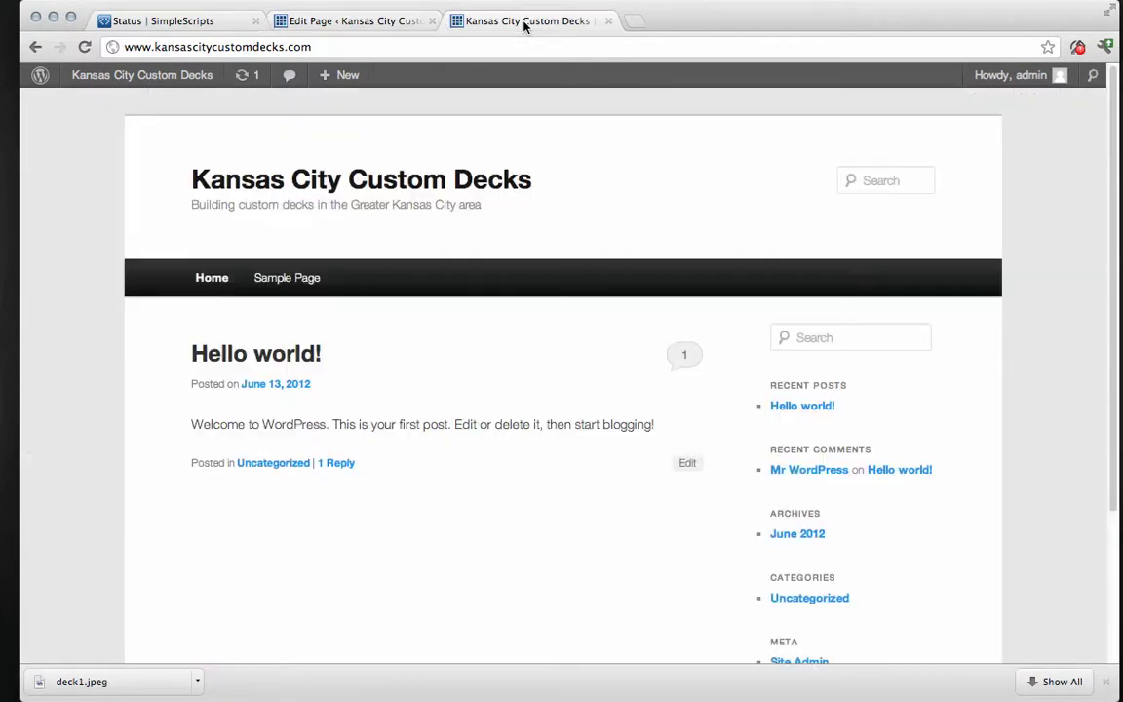
click(84, 46)
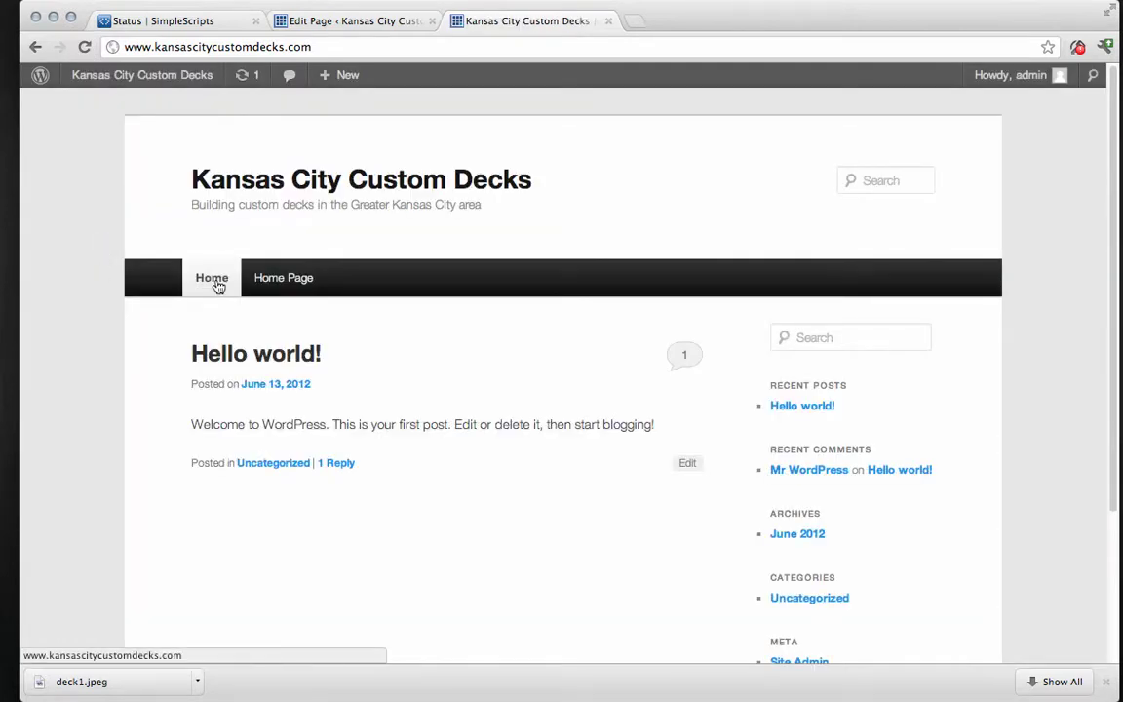
click(288, 280)
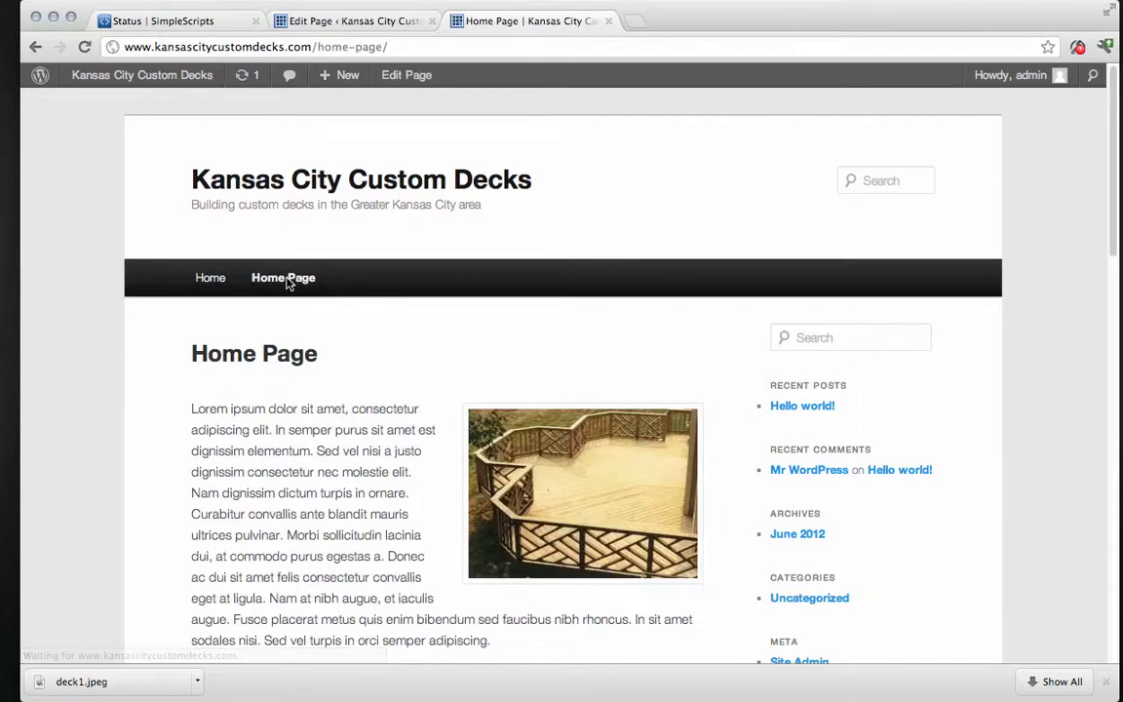
click(203, 280)
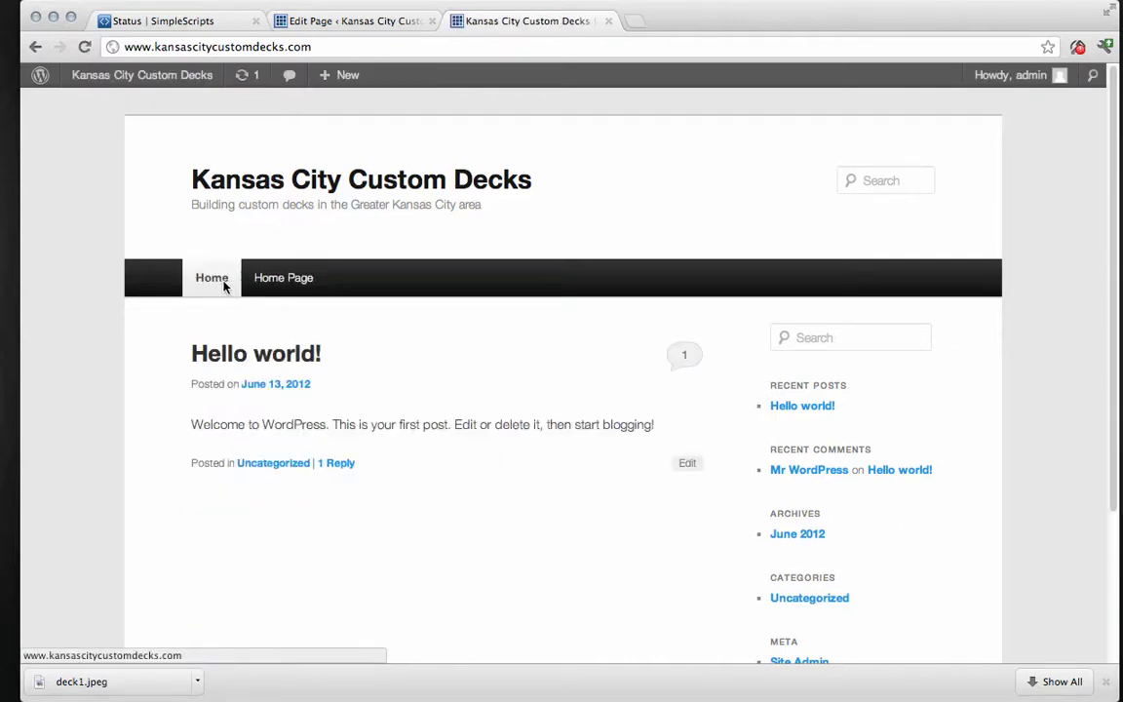
In Reading Settings, set a static front page of Home Page and save.
click(391, 29)
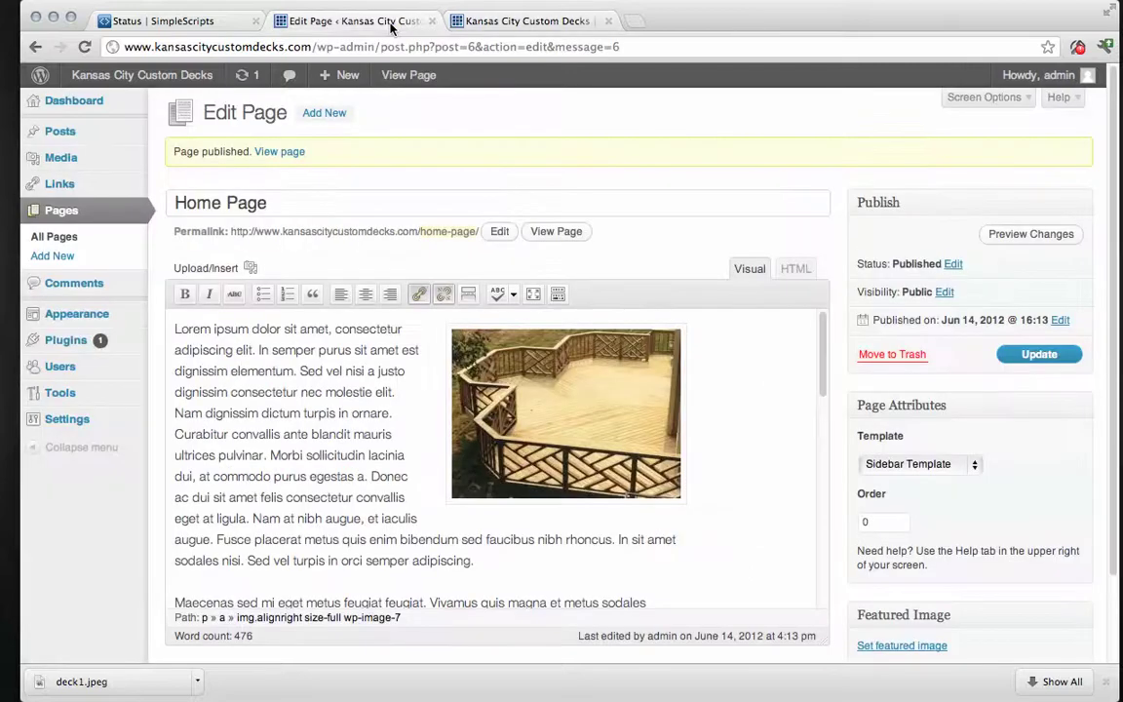
mouse_move(61, 419)
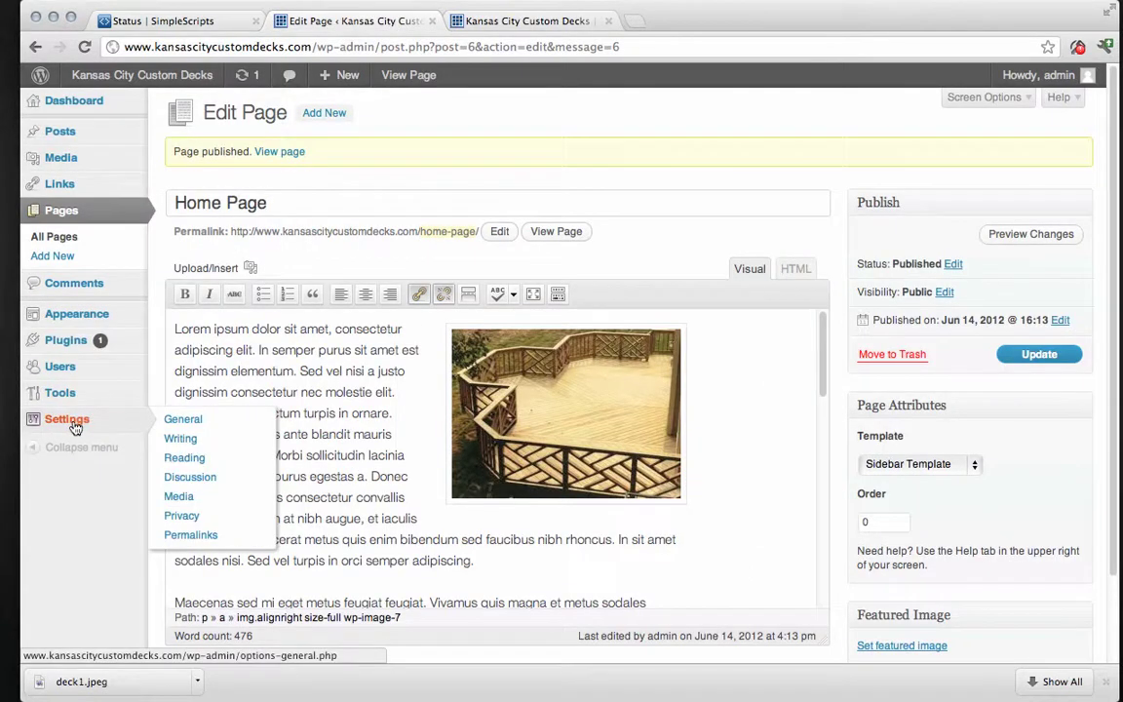
click(171, 459)
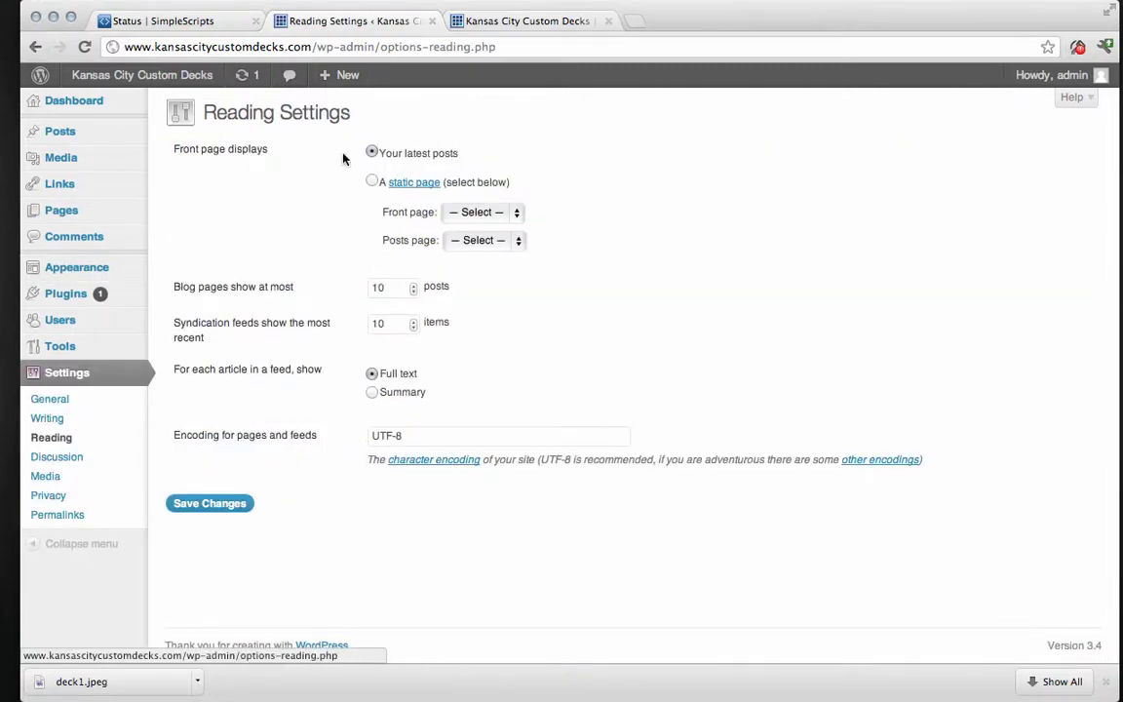
click(371, 183)
click(515, 212)
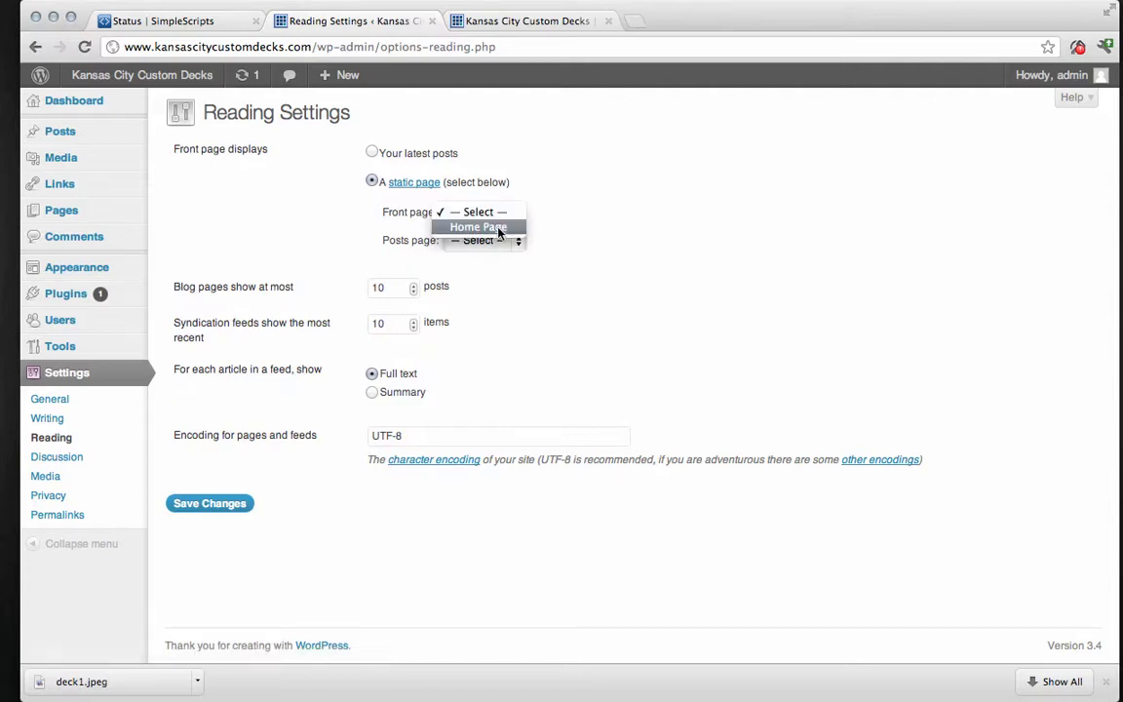
click(499, 227)
click(240, 504)
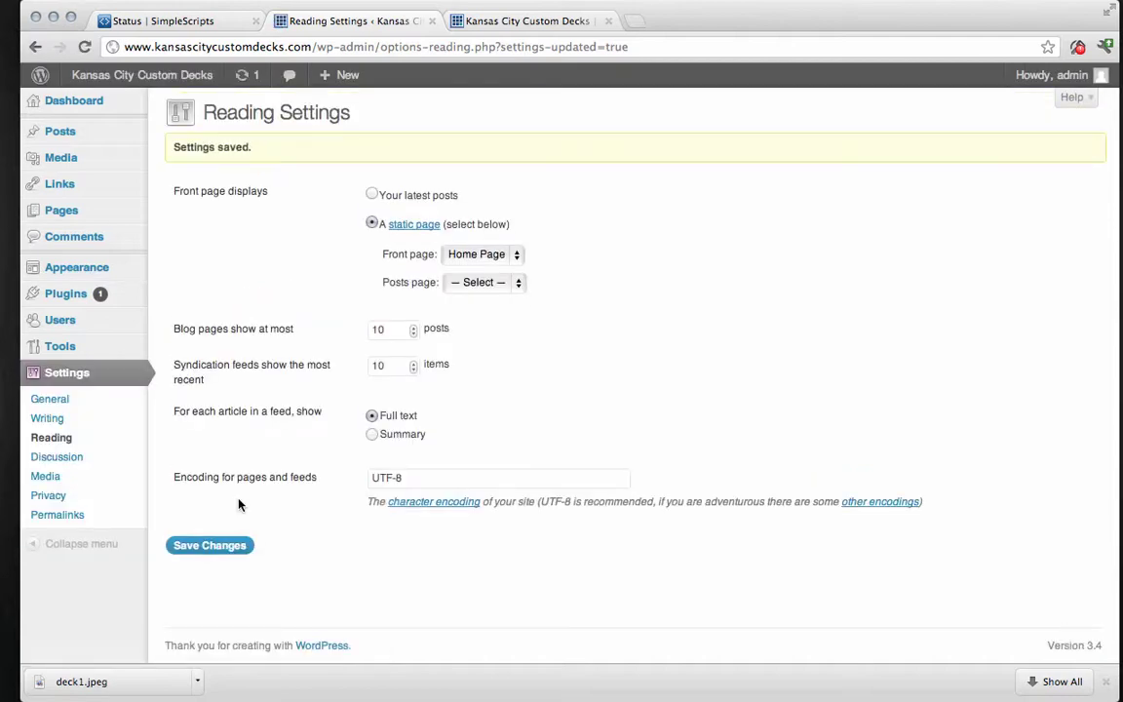
click(518, 20)
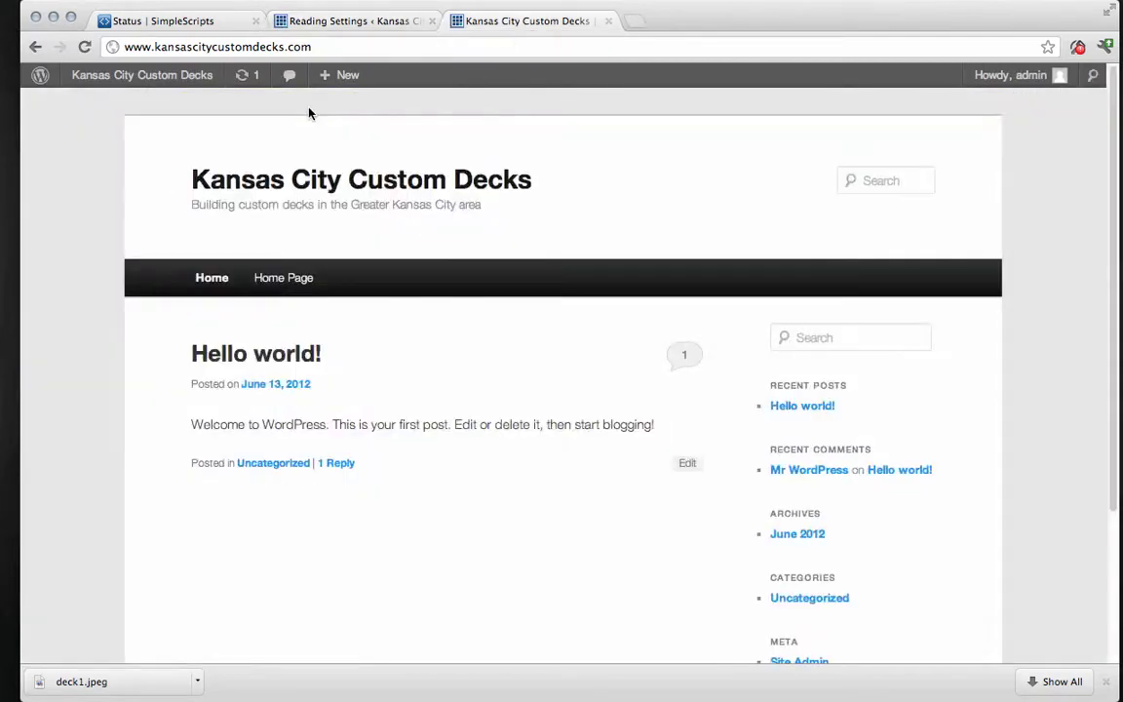
click(85, 47)
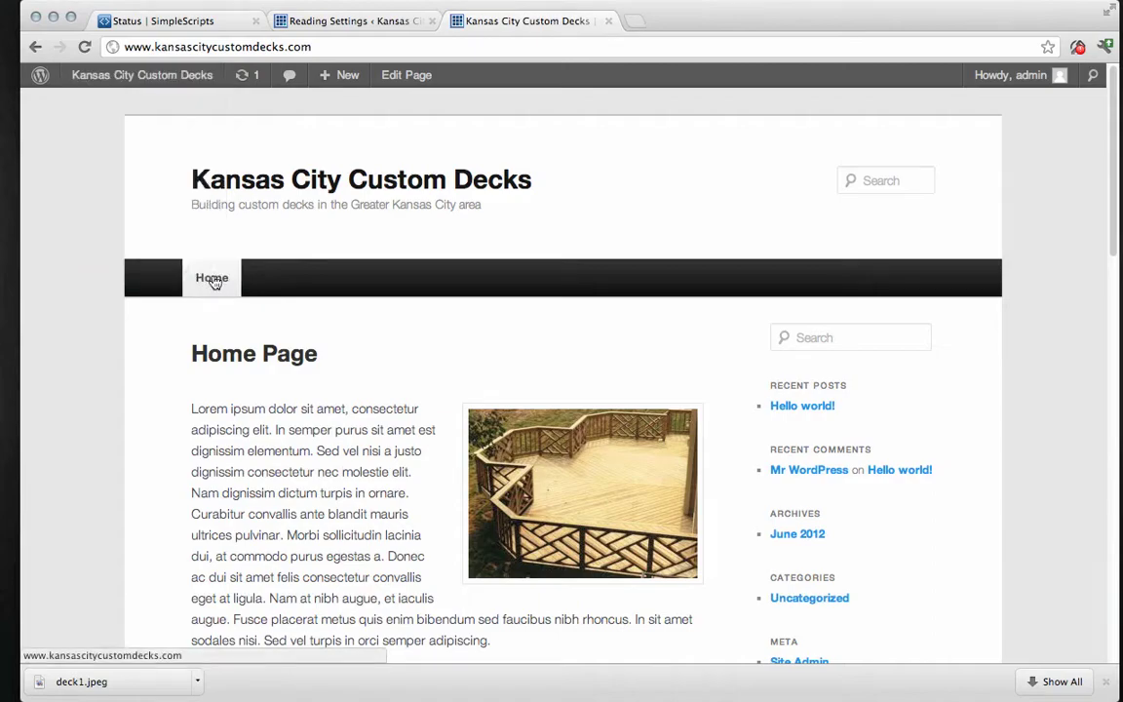
scroll(375, 367, down, 10)
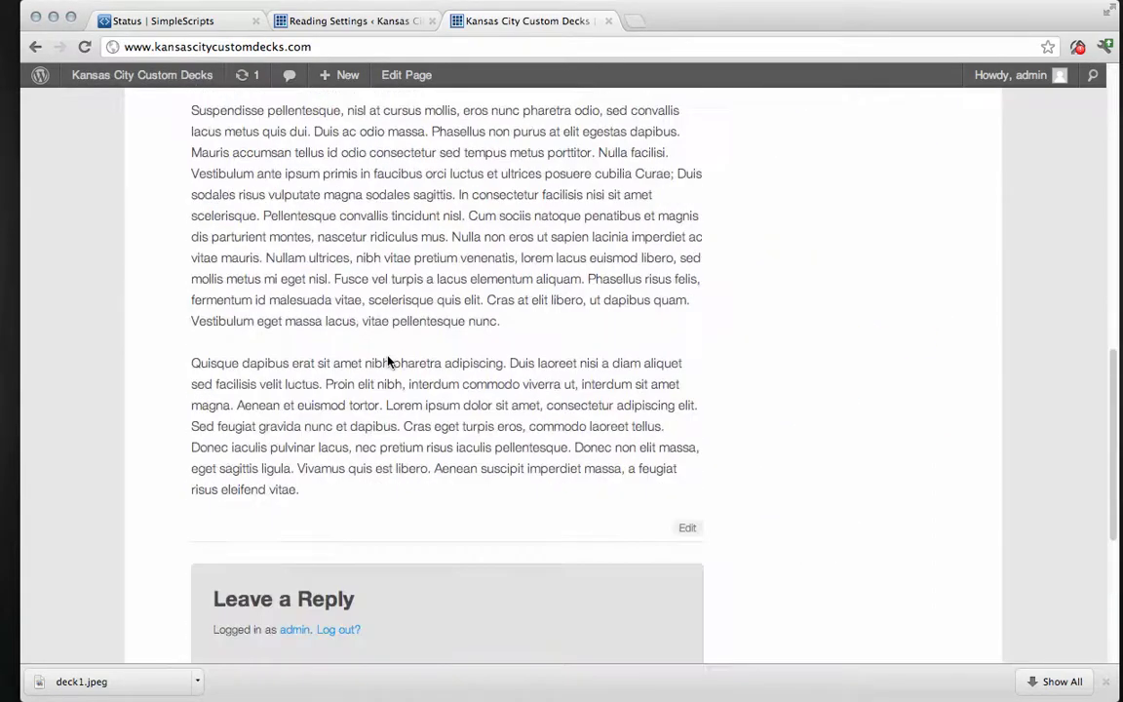
scroll(388, 359, up, 15)
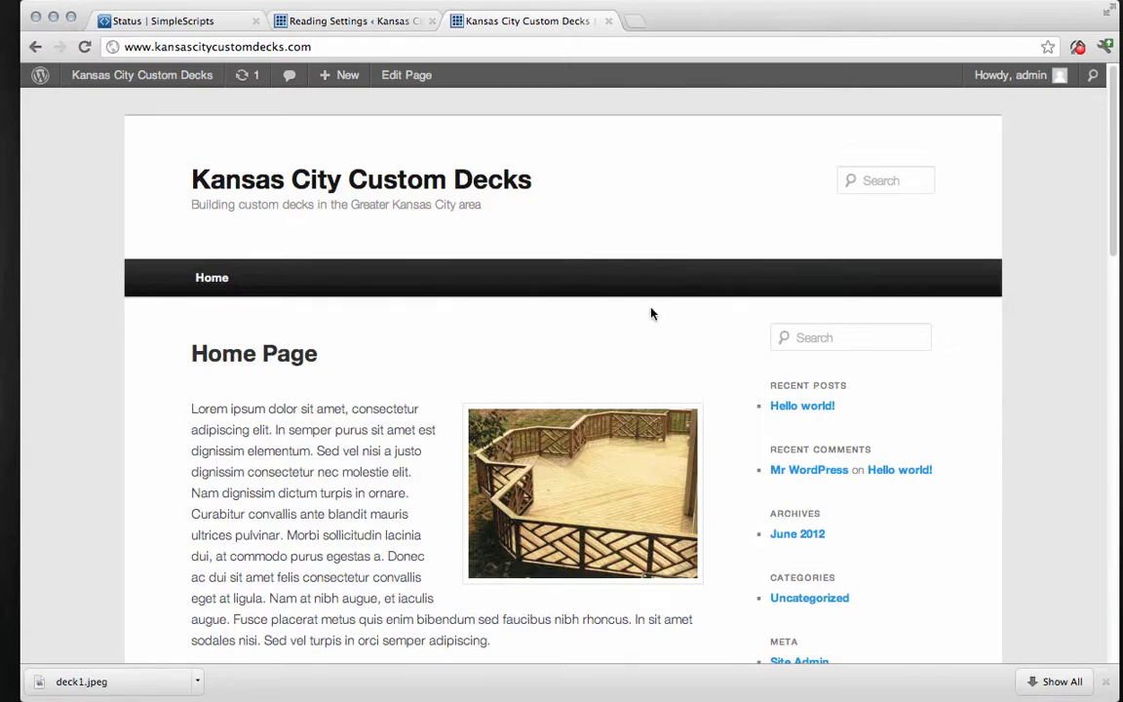
click(341, 26)
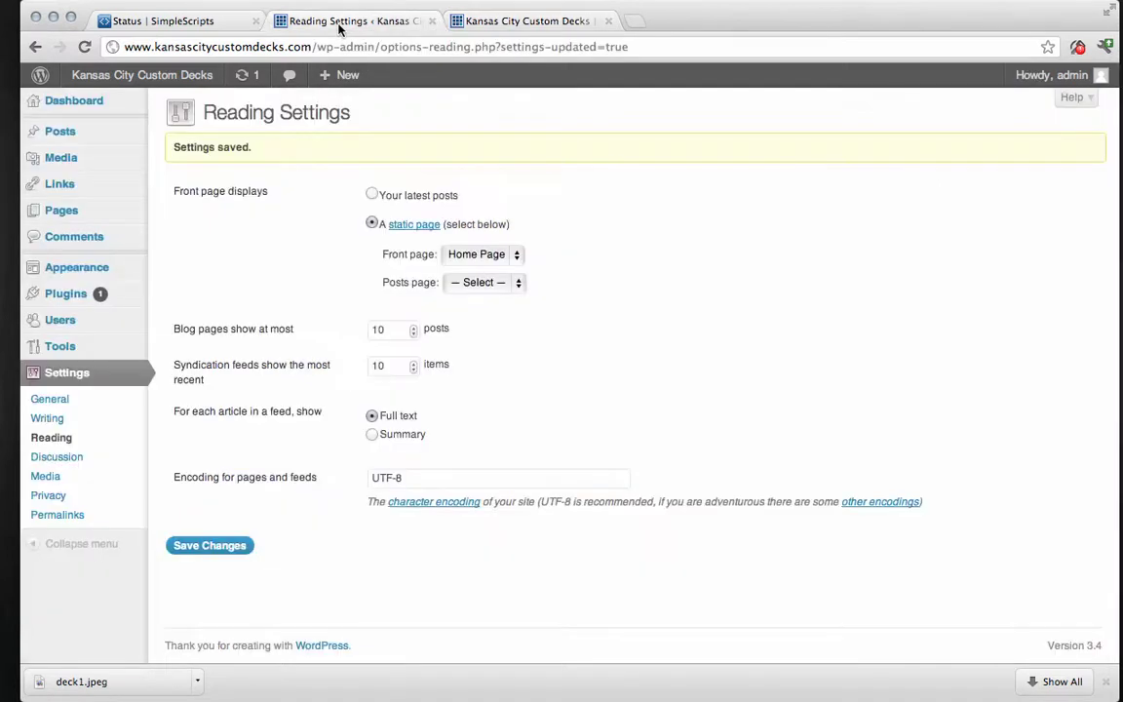
Create a new page titled 'About Us' with pasted lorem ipsum paragraphs.
mouse_move(119, 213)
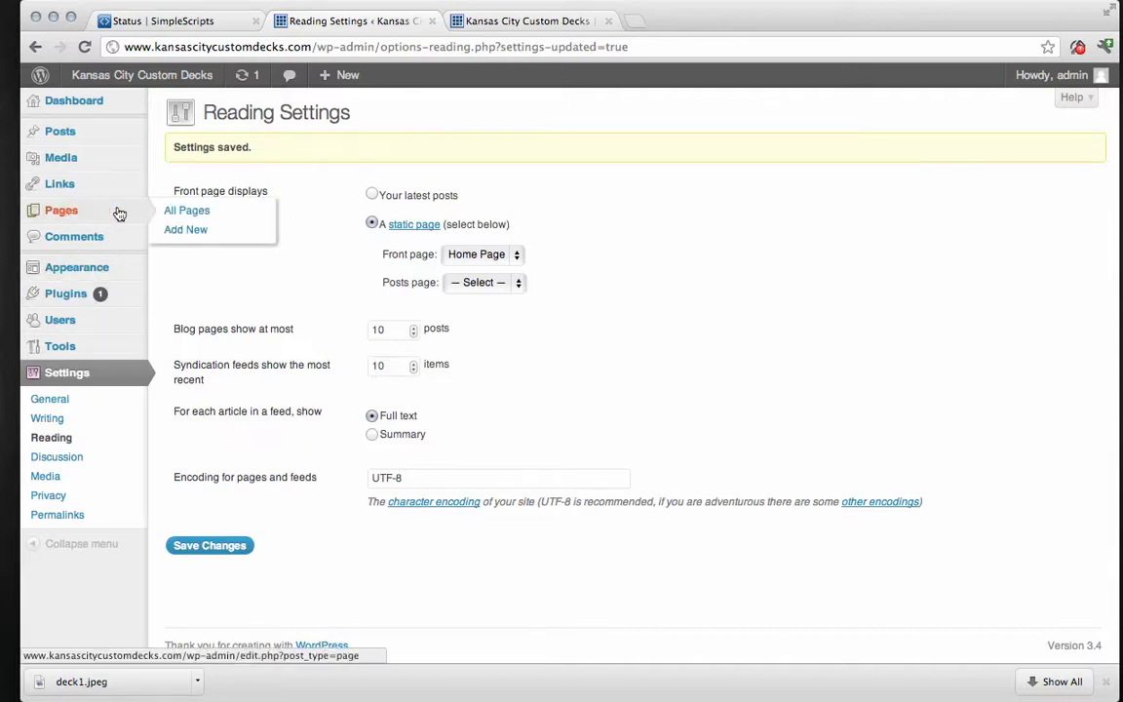
click(186, 231)
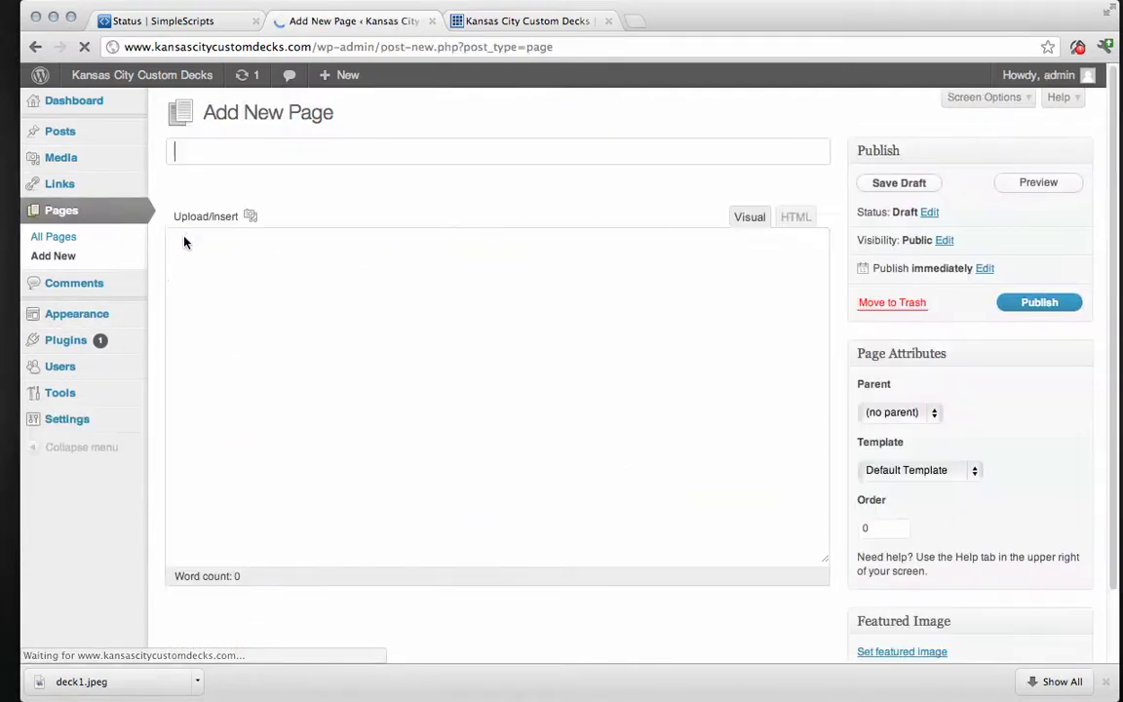
click(222, 151)
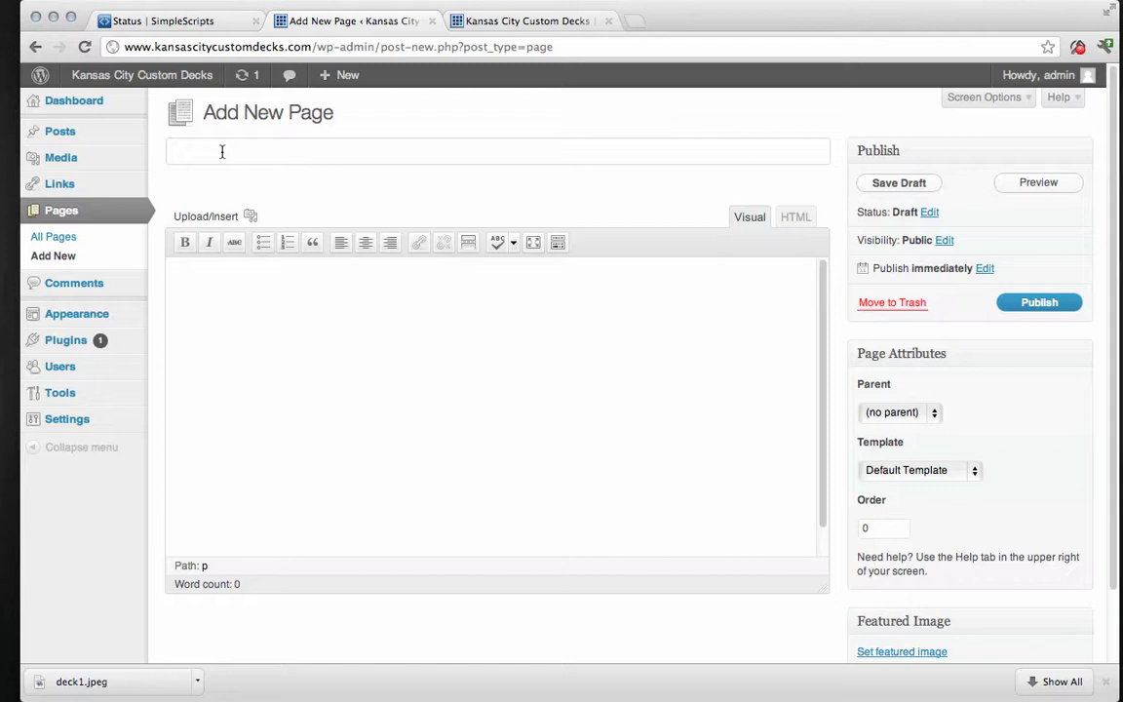
text(About Us)
click(235, 291)
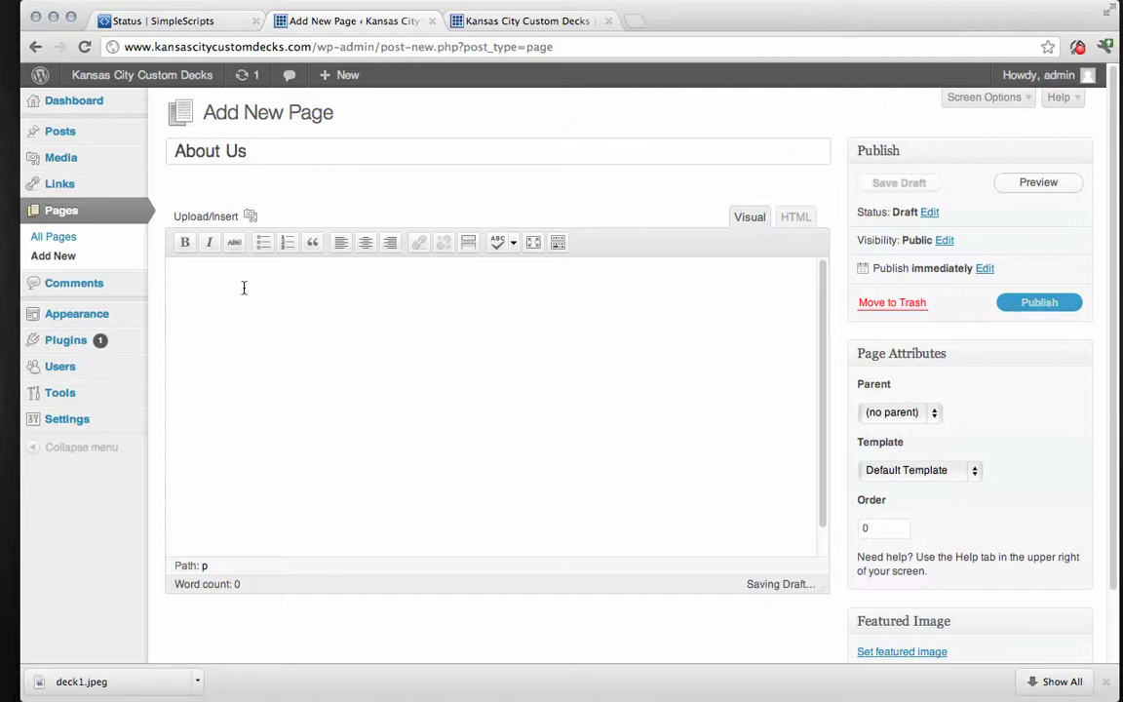
right_click(244, 311)
click(283, 402)
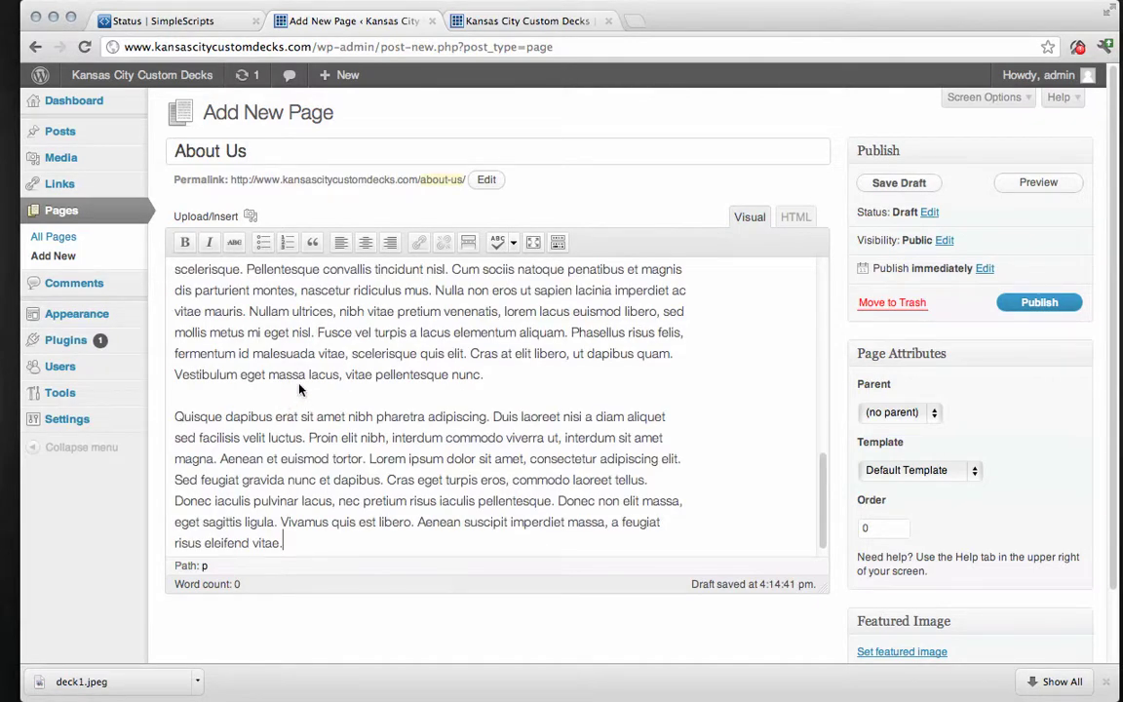
Apply the Sidebar Template to About Us and publish it.
click(973, 472)
click(925, 501)
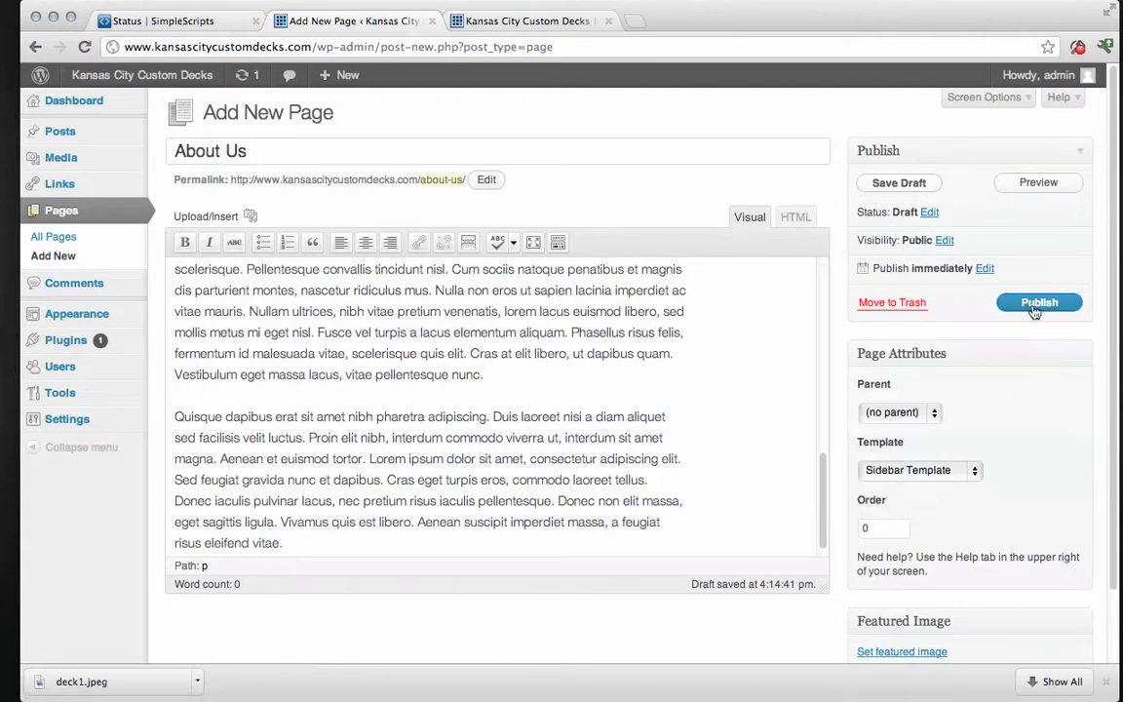
click(1038, 304)
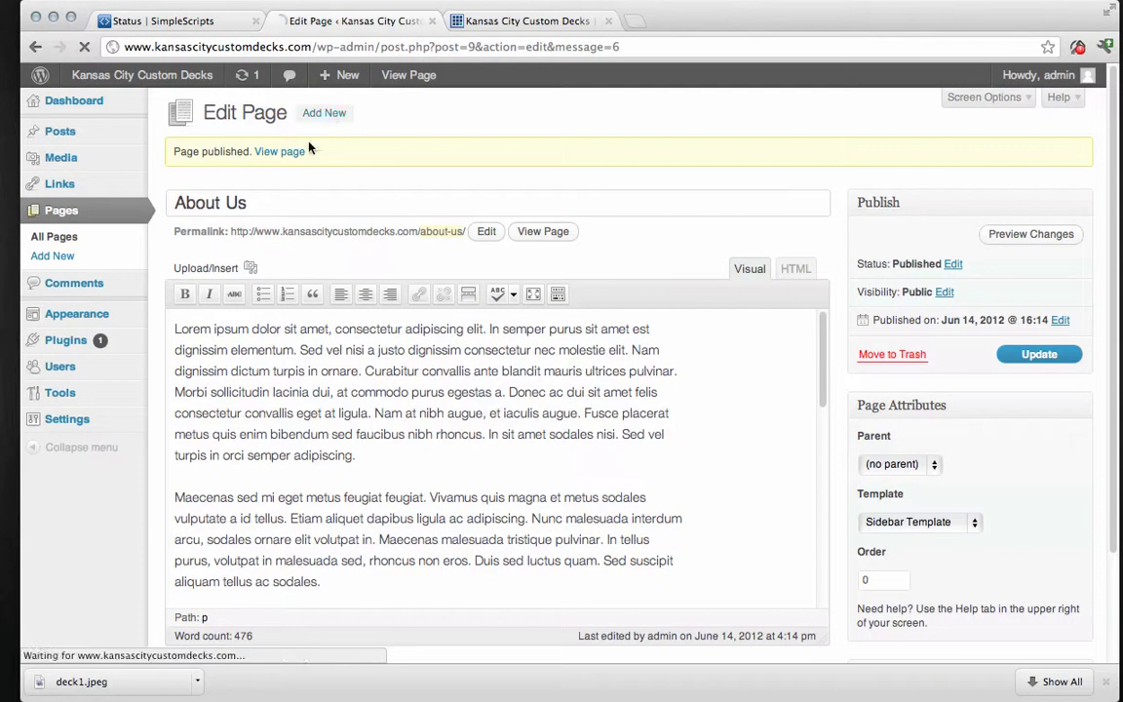
Title the next page 'Services' and paste placeholder paragraphs into its body.
click(241, 154)
text(Service)
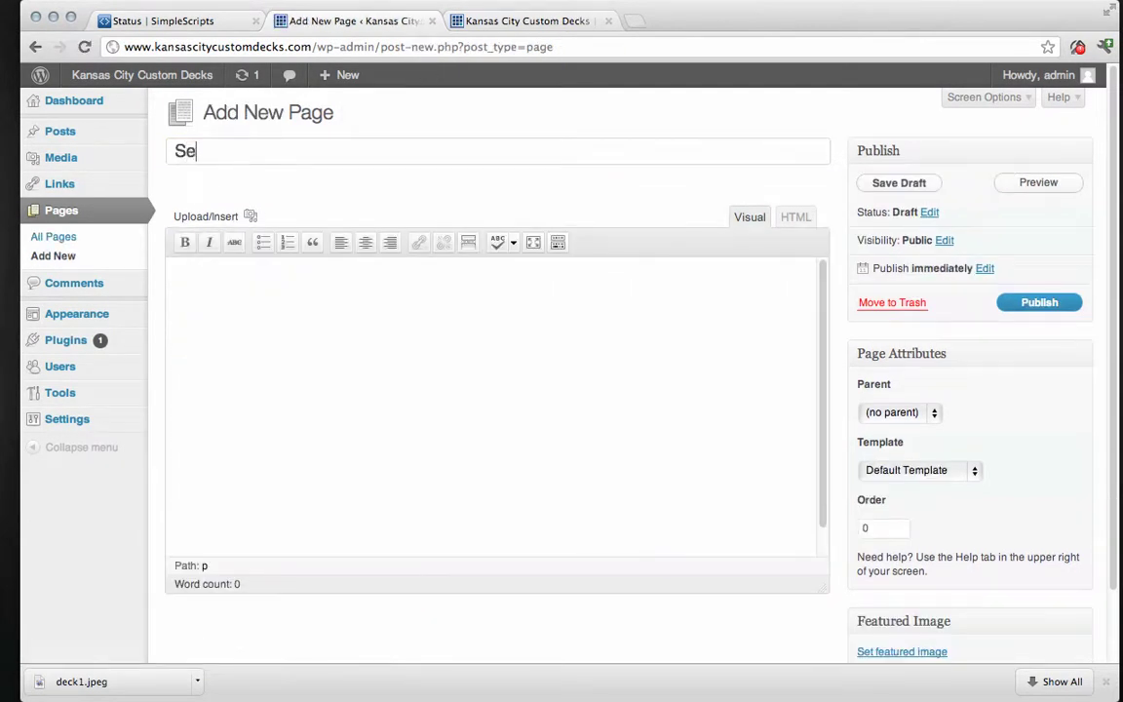
key(BackSpace)
key(BackSpace)
text(ces)
right_click(303, 361)
click(331, 445)
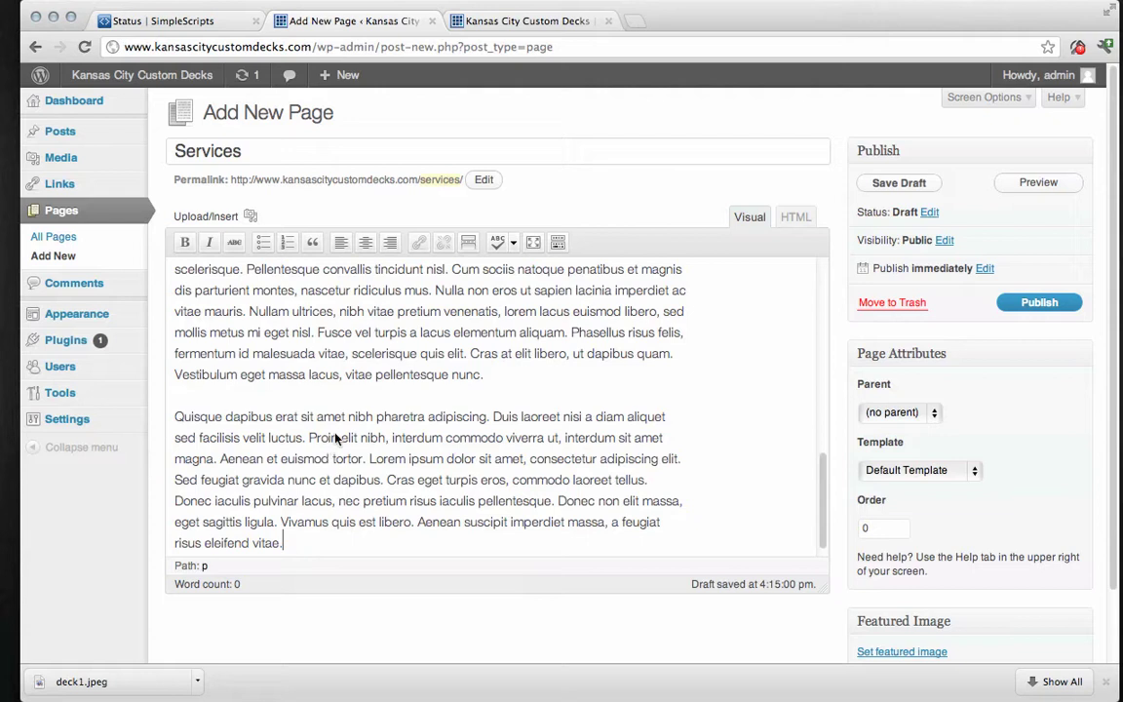
Choose the Sidebar Template for Services and publish it.
click(974, 470)
click(934, 500)
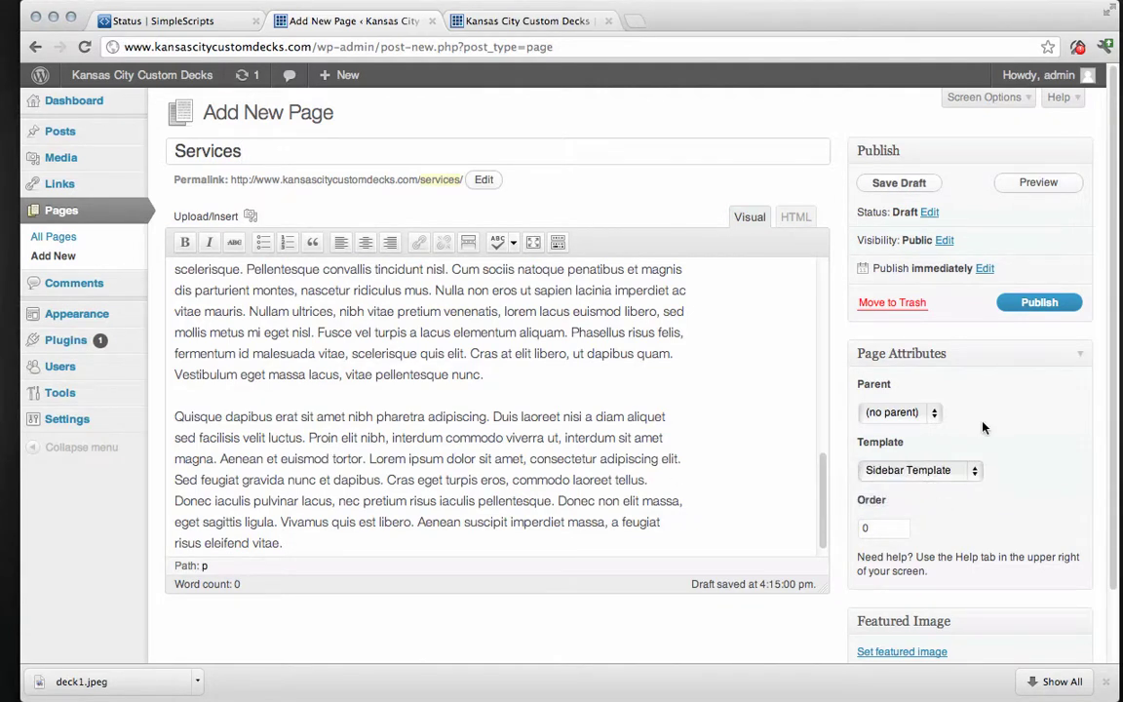
click(1034, 305)
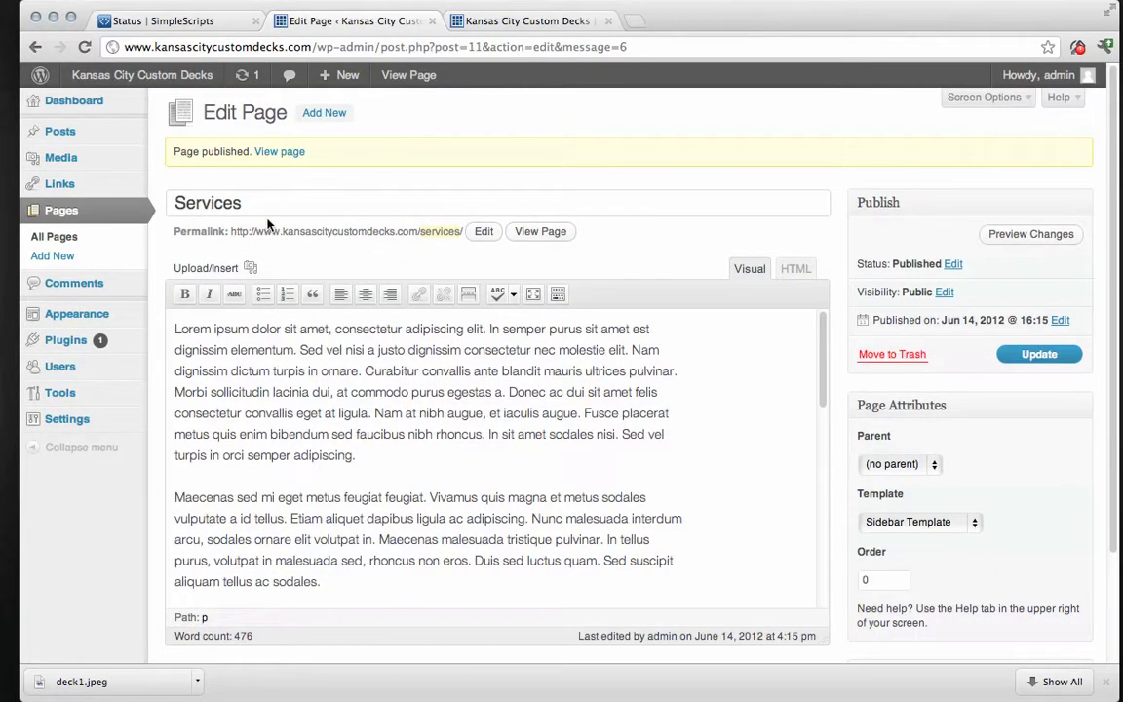
Create a new page titled 'Photo Gallery' with pasted placeholder paragraphs on the Sidebar Template.
click(327, 114)
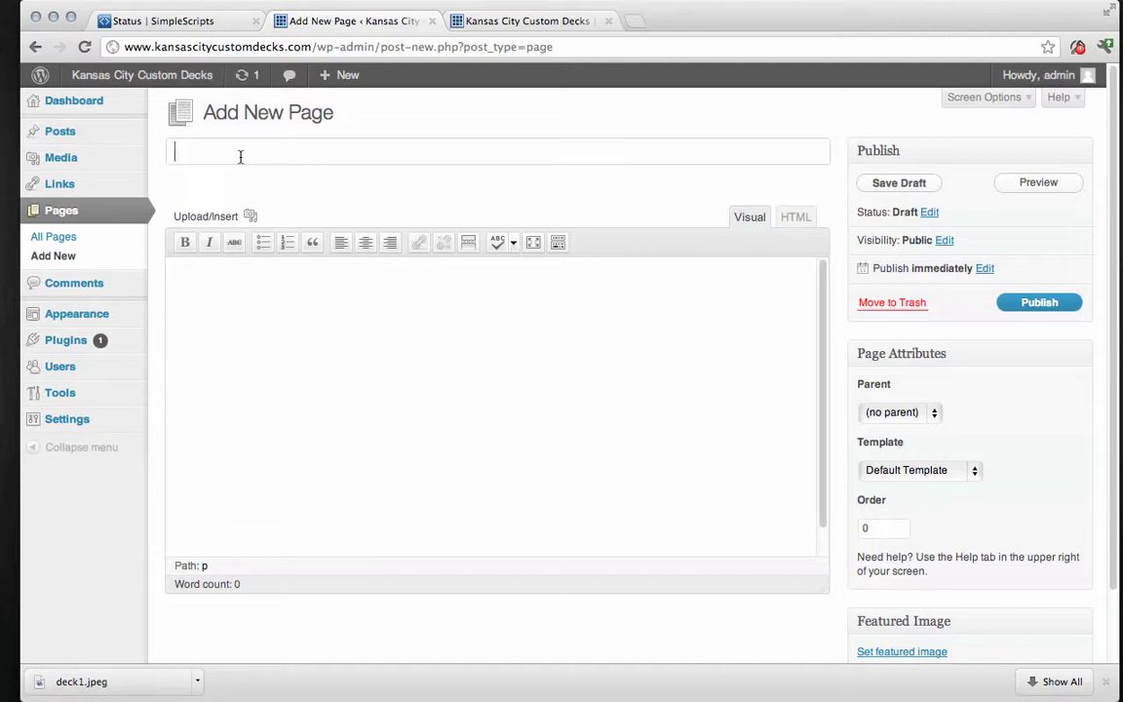
text(Photo Gallery)
right_click(273, 305)
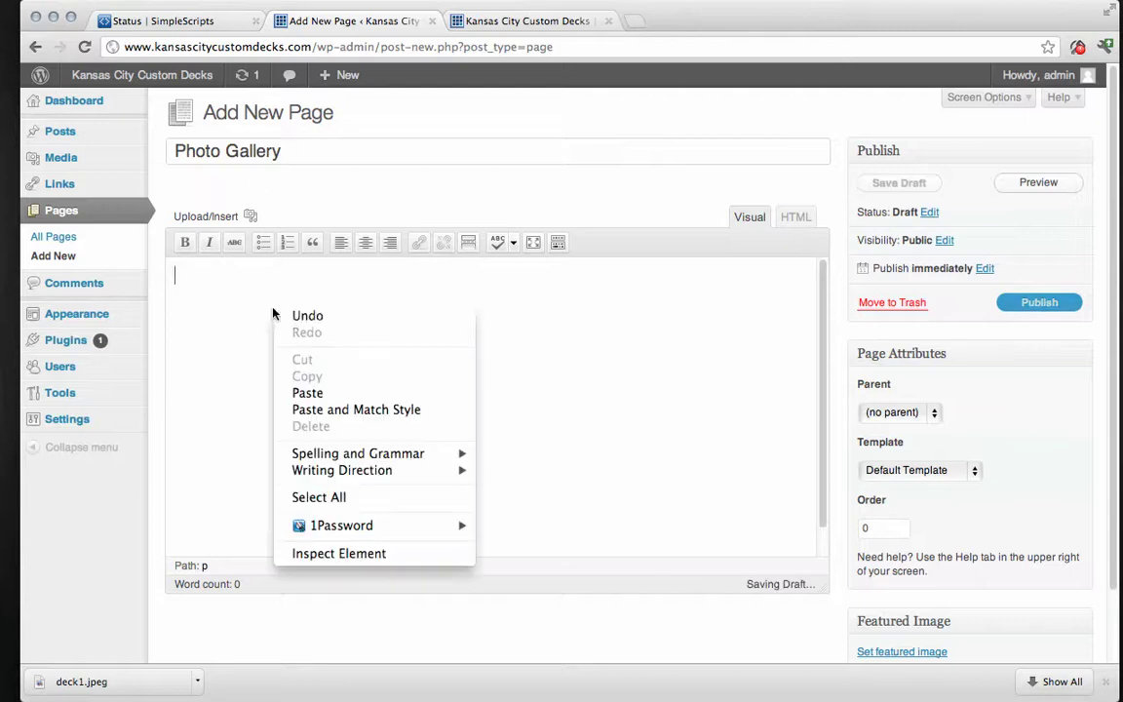
click(297, 391)
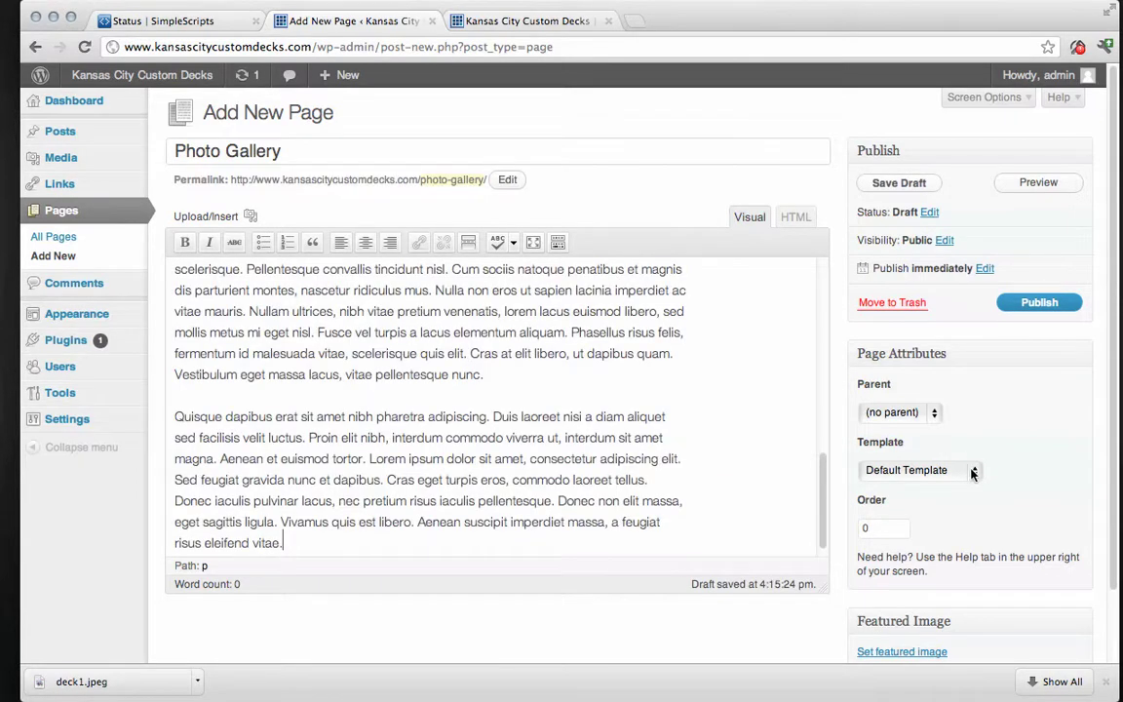
click(972, 473)
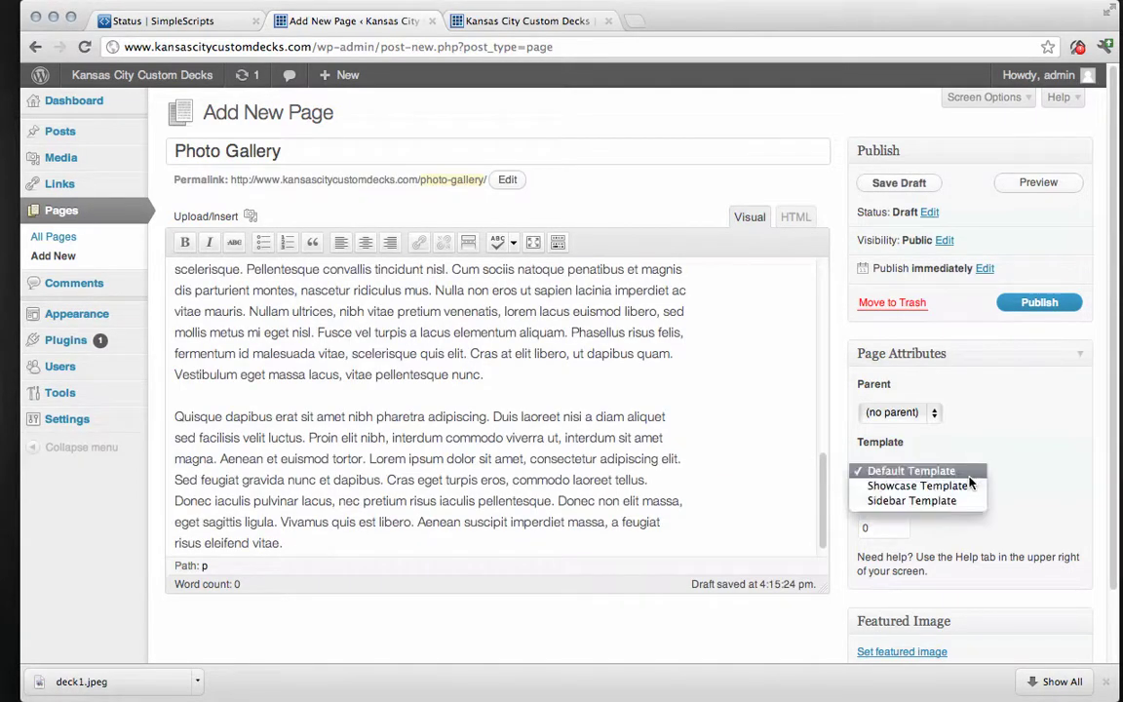
click(923, 503)
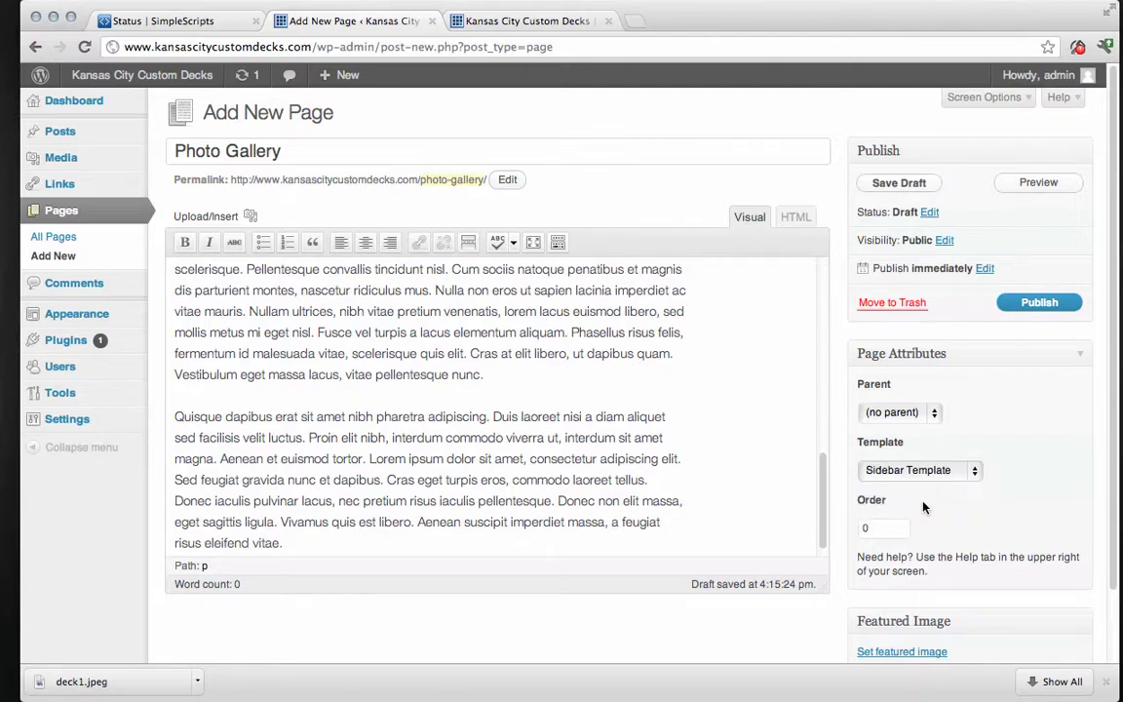
Retitle the page 'Portolio' and publish it.
triple_click(299, 148)
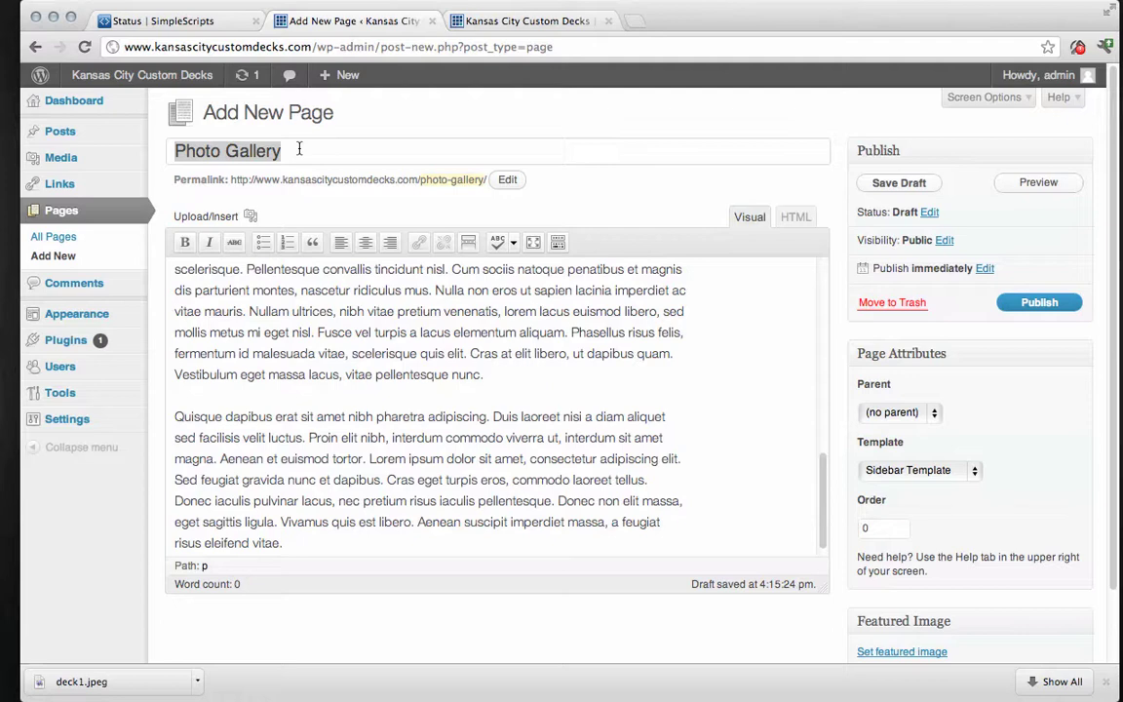
text(Portol)
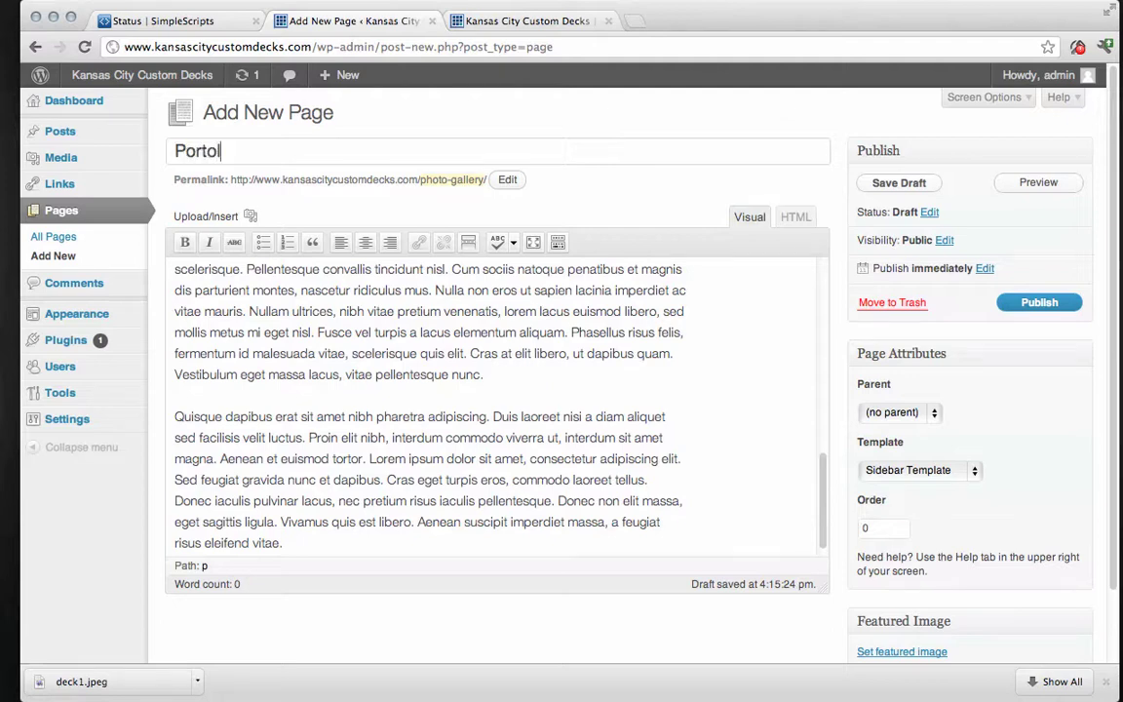
text(ia)
key(BackSpace)
key(BackSpace)
text(io)
click(1039, 302)
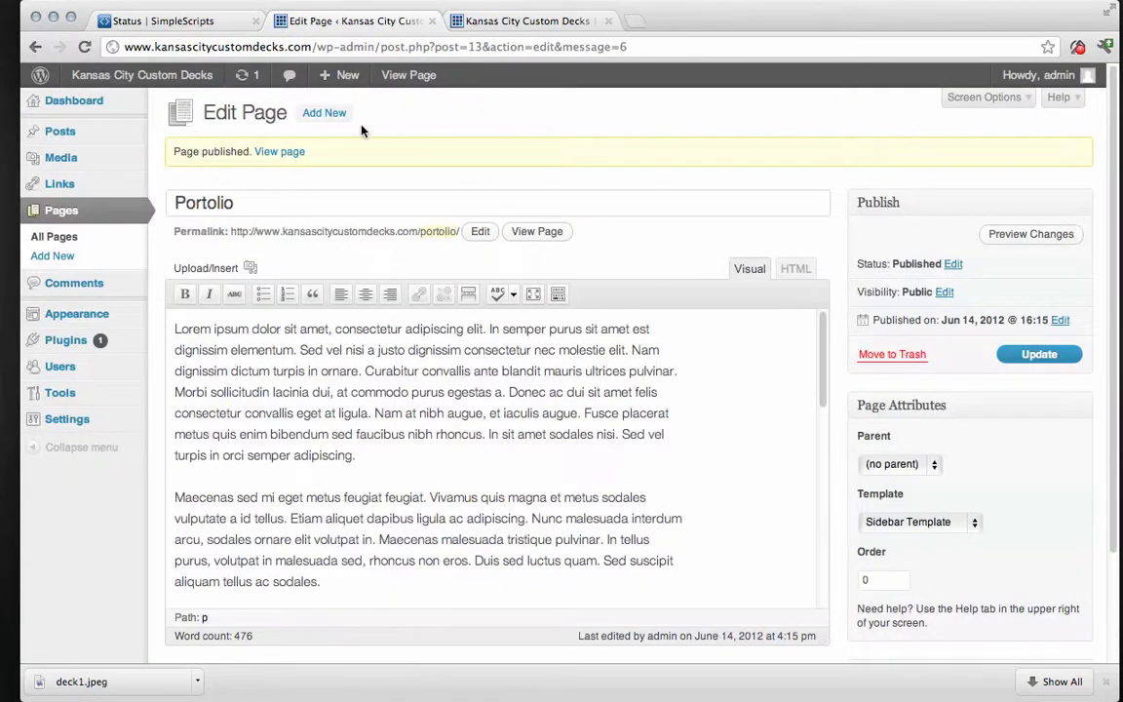
Publish a 'Client Reviews' page of pasted lorem ipsum using the Sidebar Template.
click(316, 115)
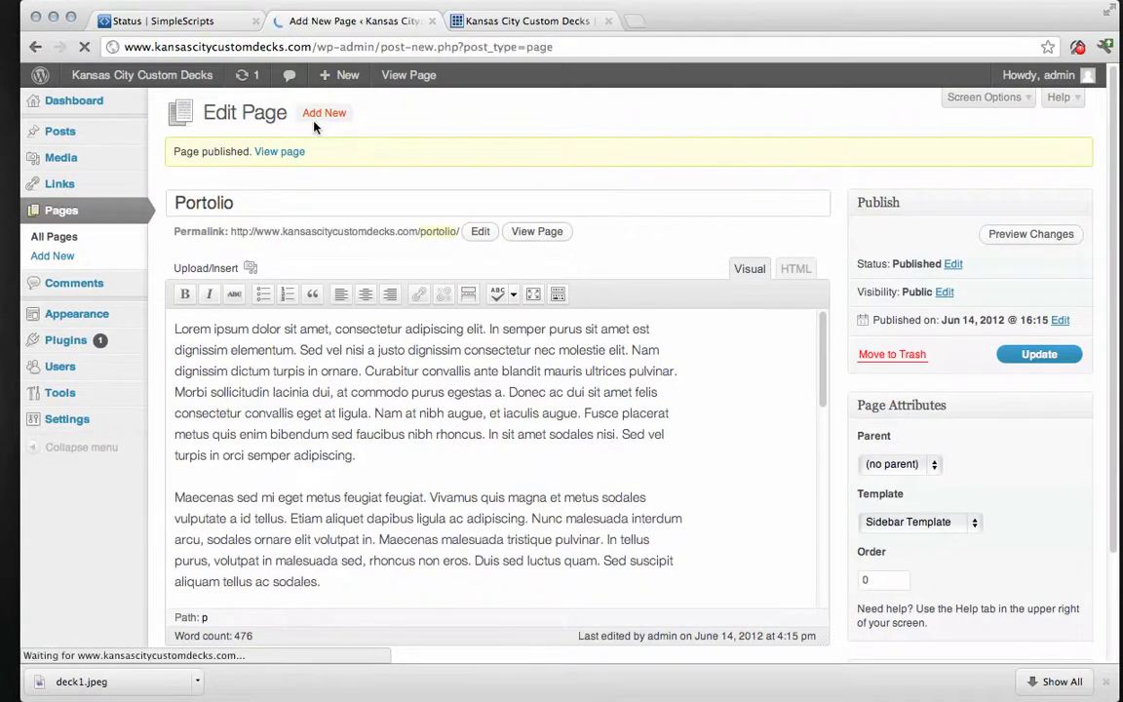
text(C)
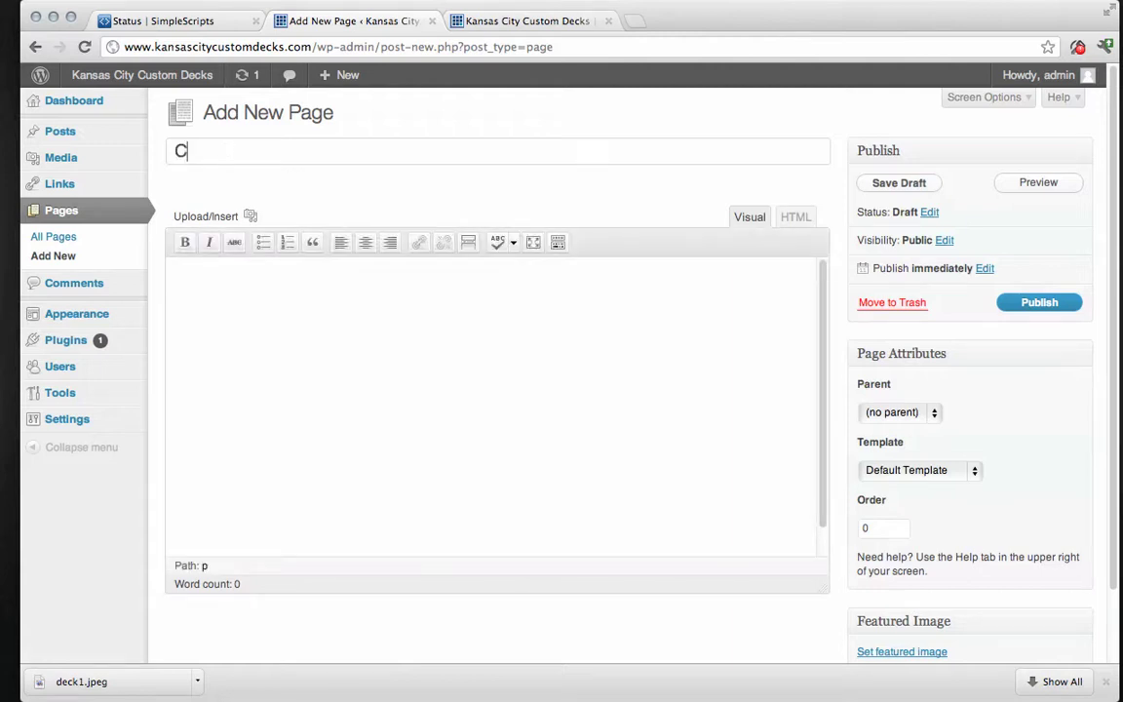
text(lient Reviews)
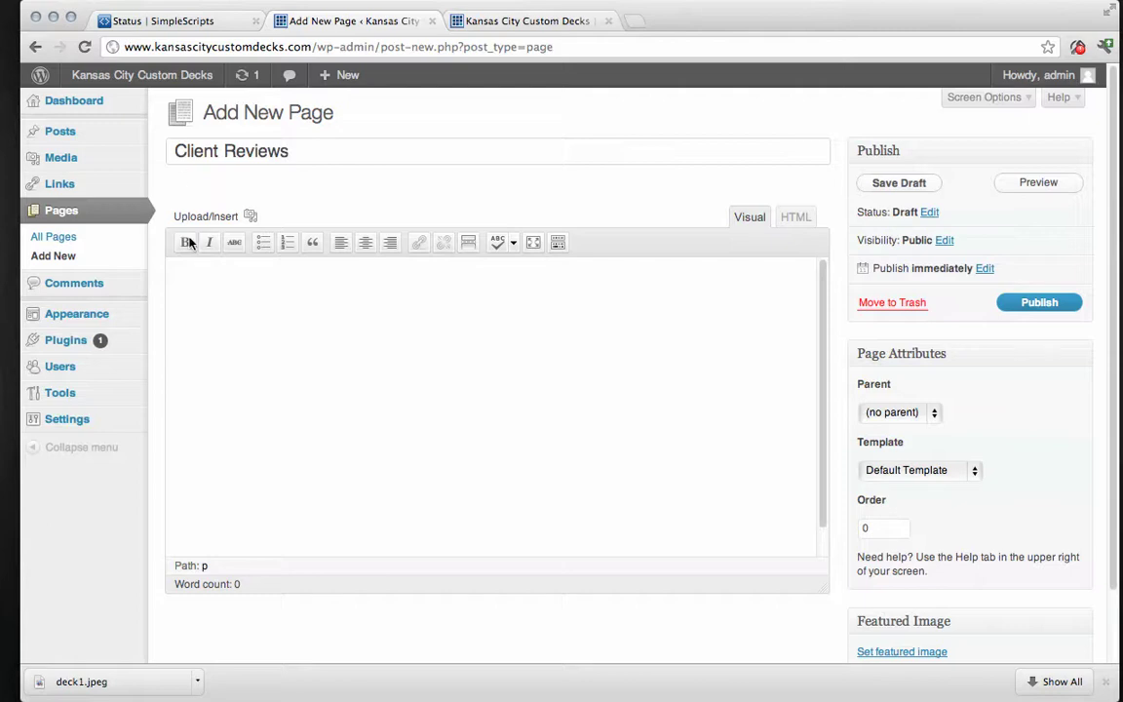
click(198, 283)
right_click(199, 282)
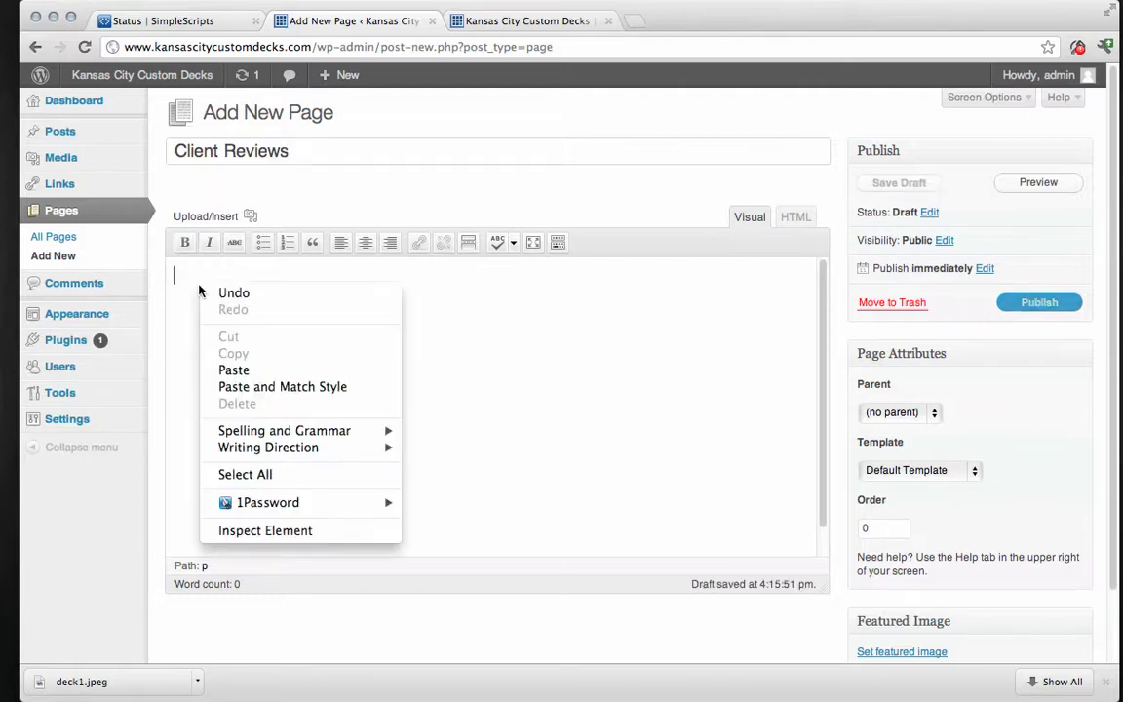
click(241, 374)
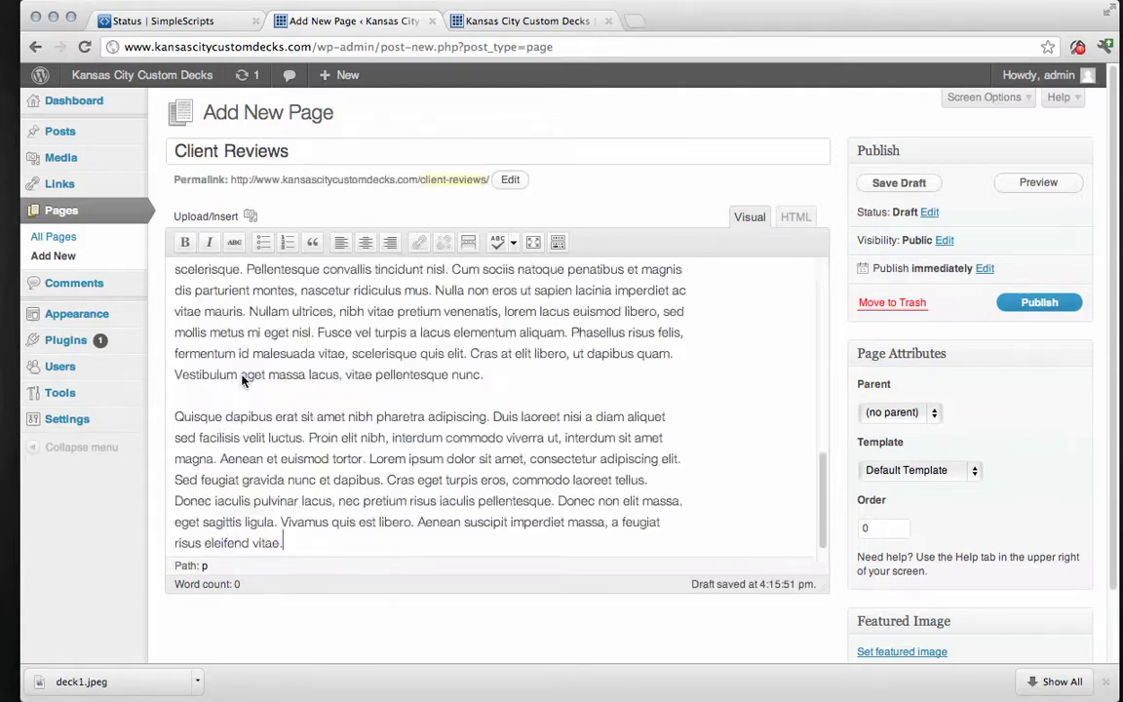
click(962, 475)
click(916, 499)
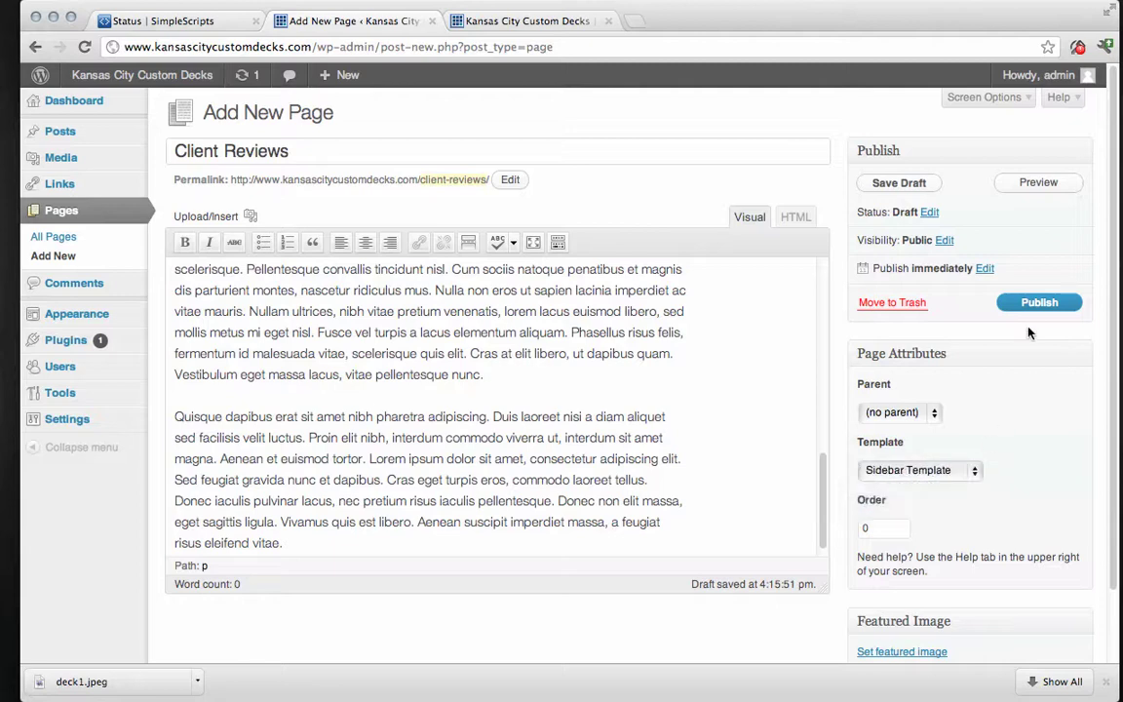
click(1038, 303)
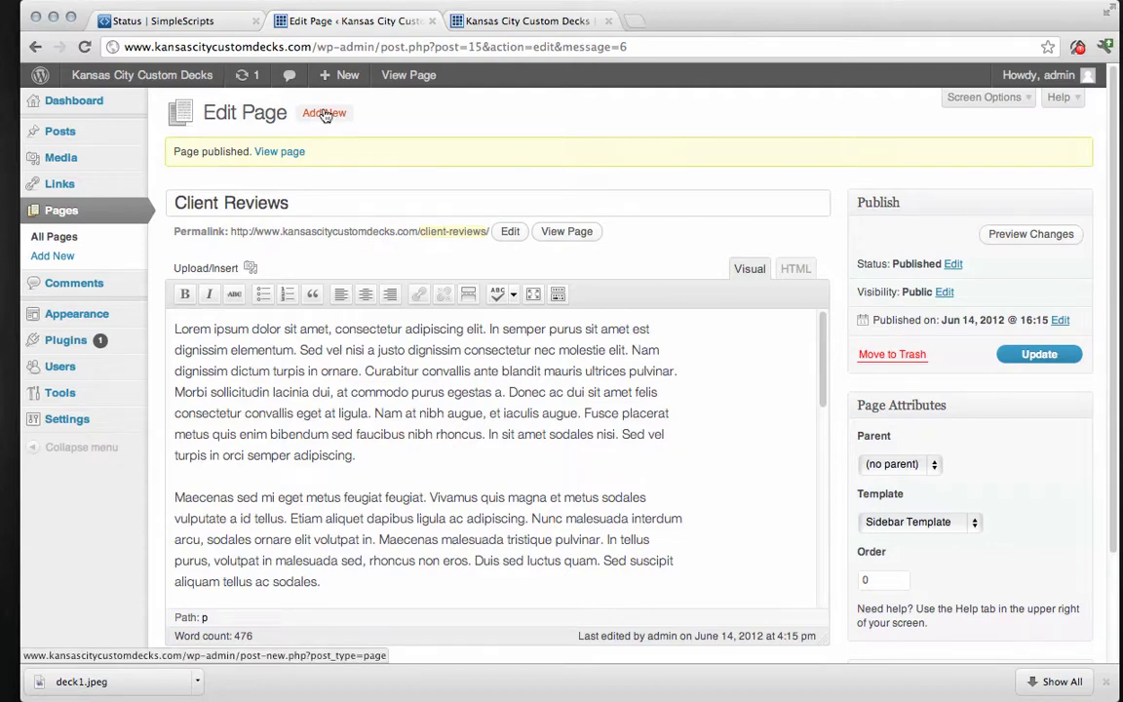
Publish a 'Contact Us' page of pasted lorem ipsum using the Sidebar Template.
click(325, 114)
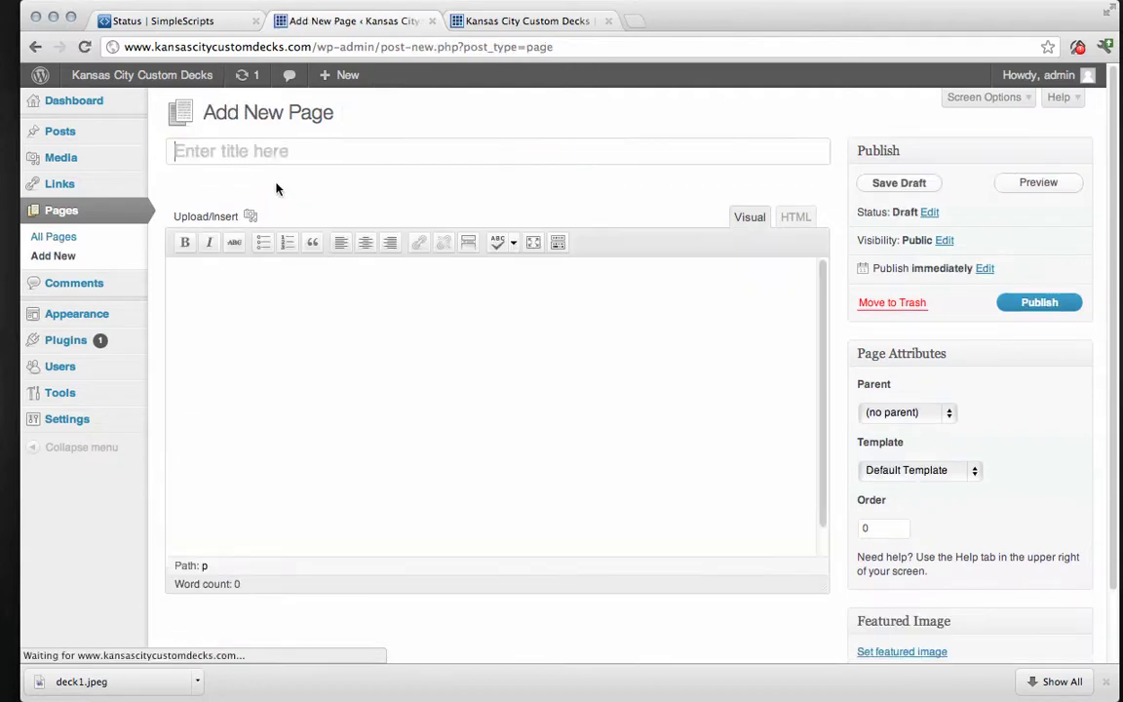
text(Con)
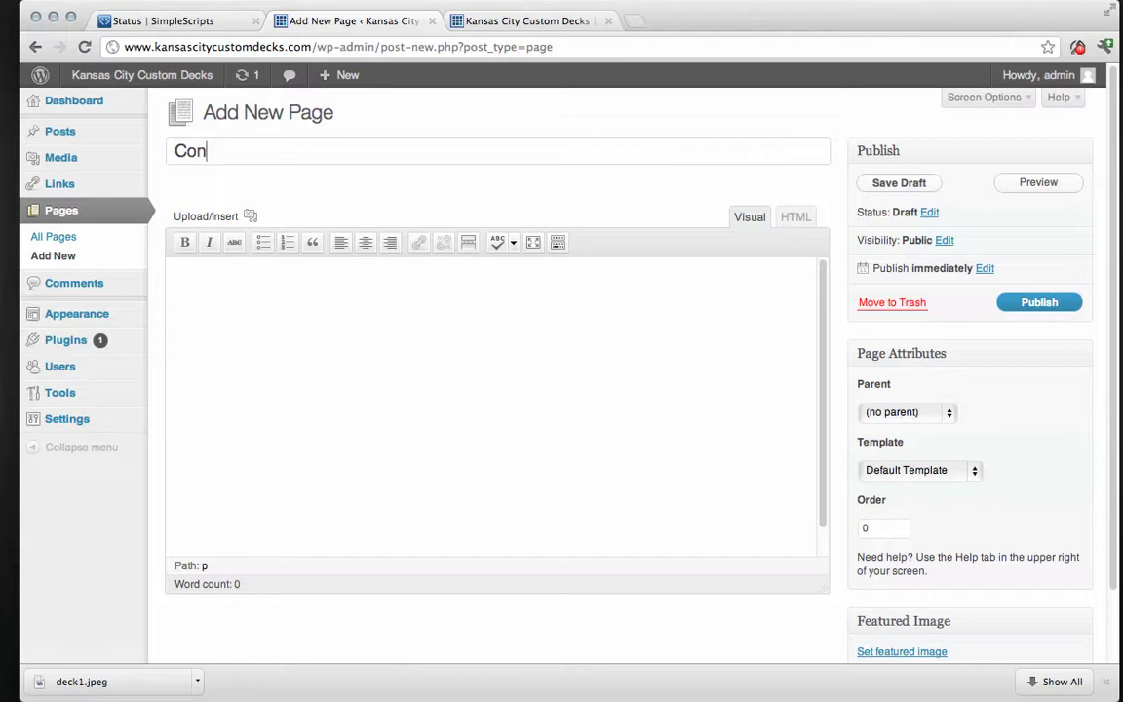
text(tact Us)
right_click(275, 368)
click(329, 455)
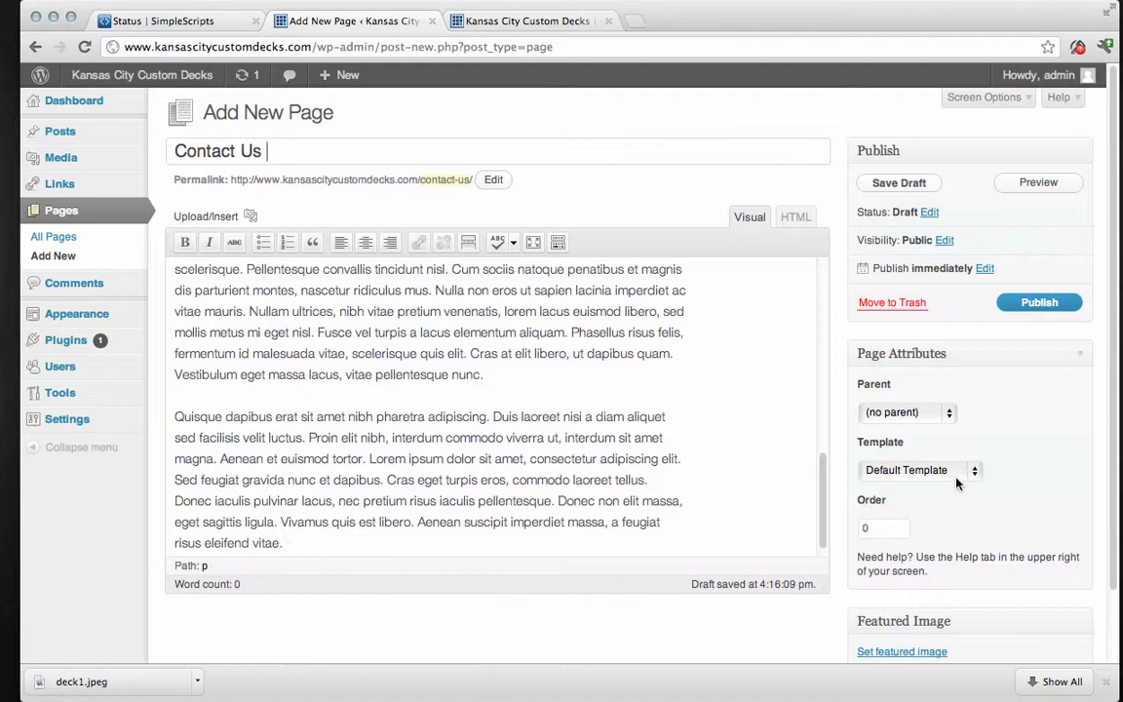
click(972, 473)
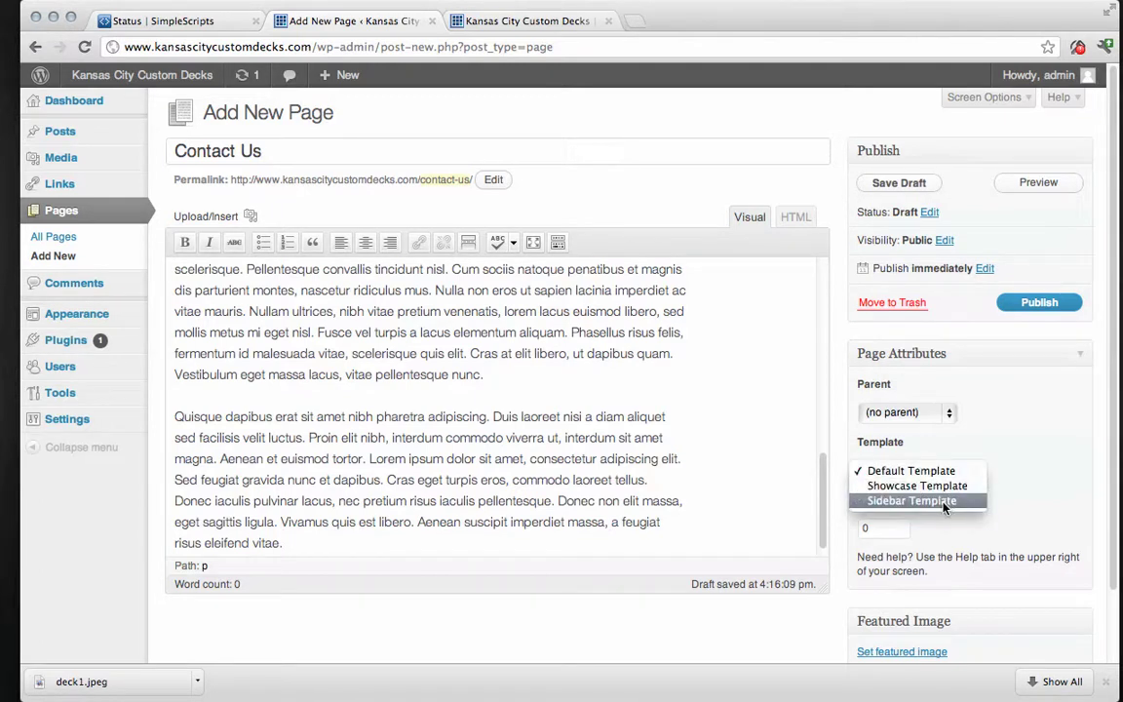
click(943, 501)
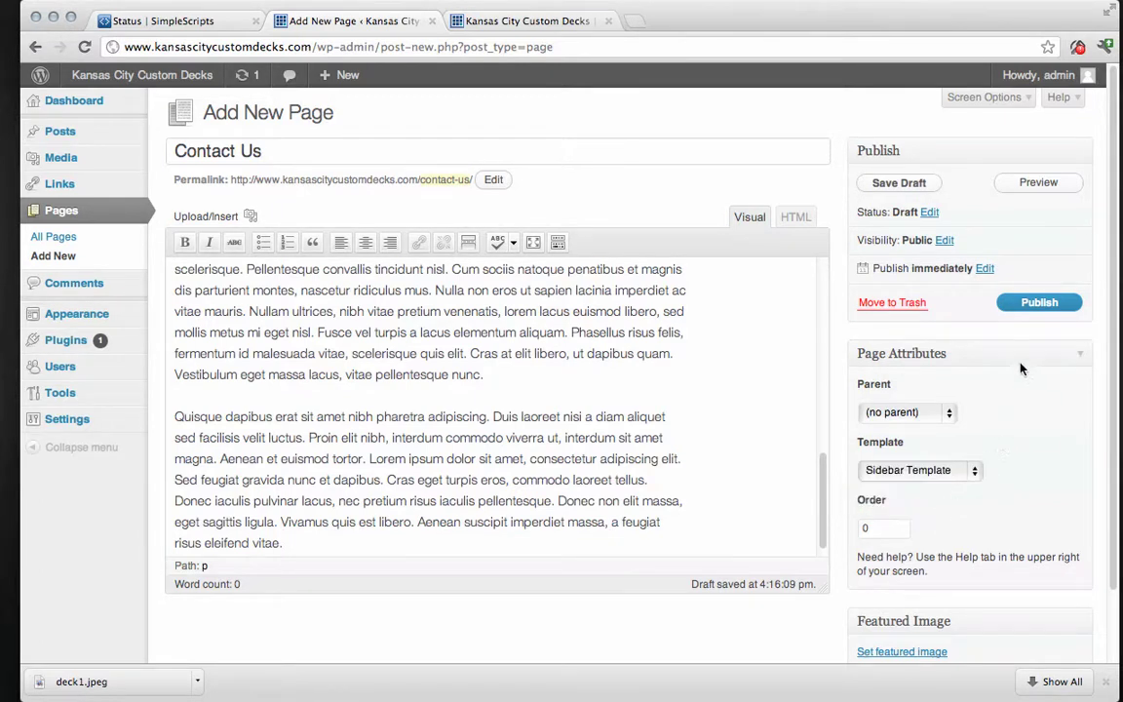
click(1035, 303)
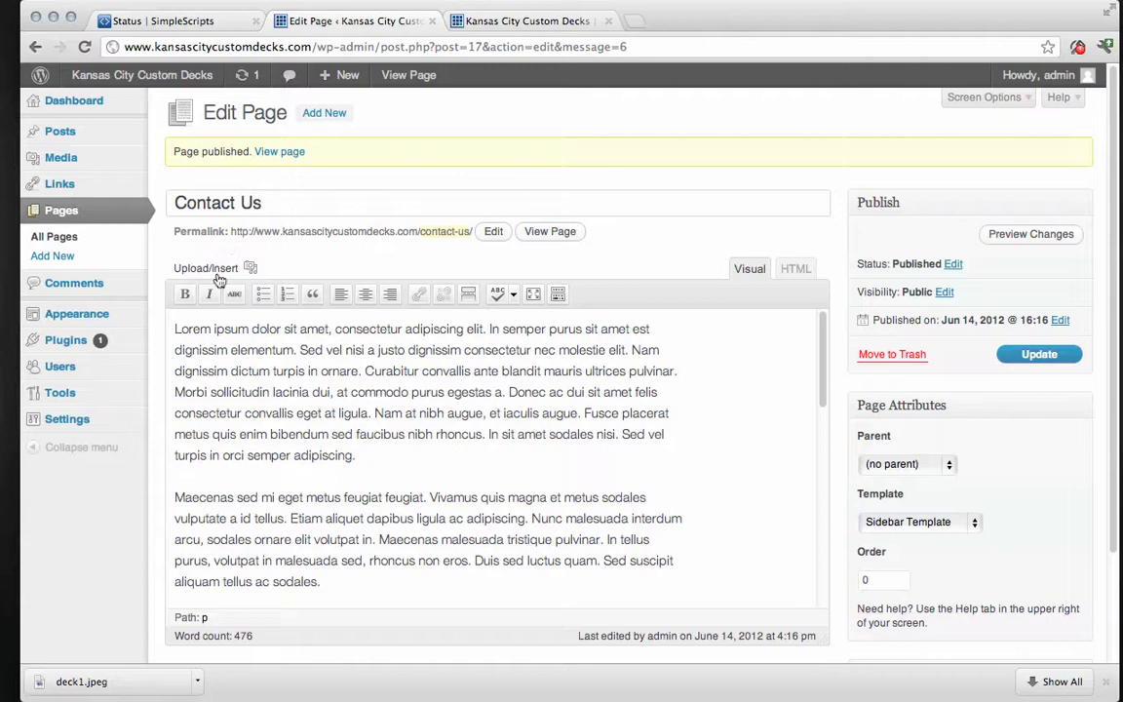
click(527, 22)
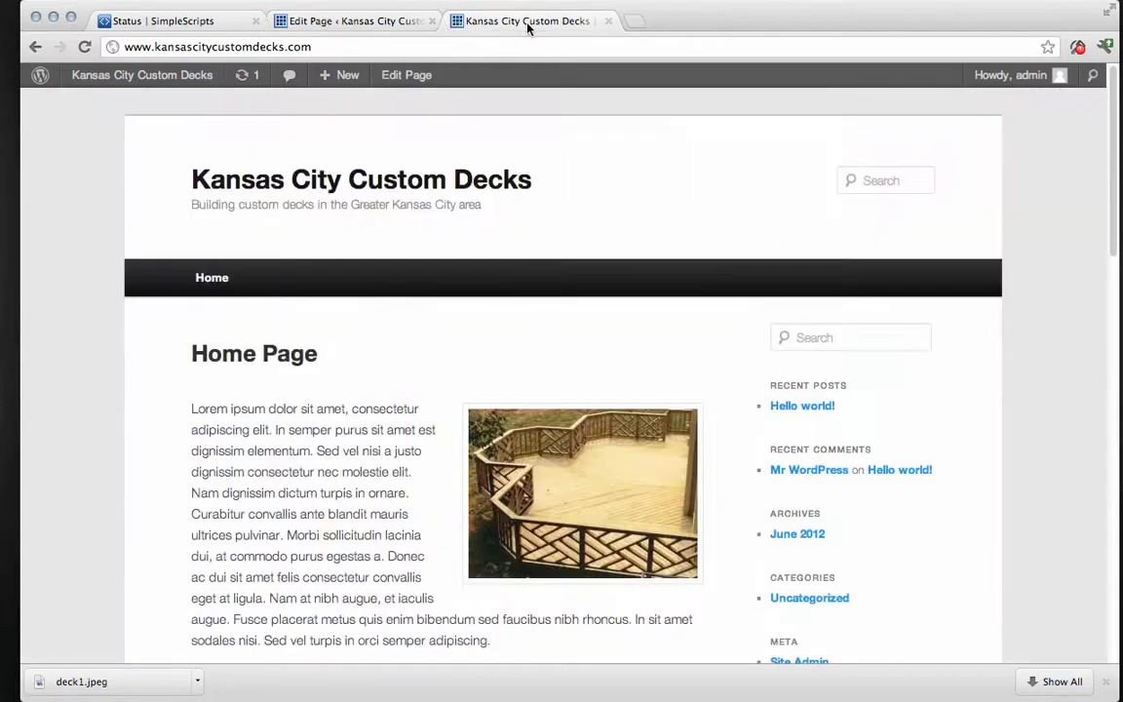
mouse_move(122, 80)
click(86, 46)
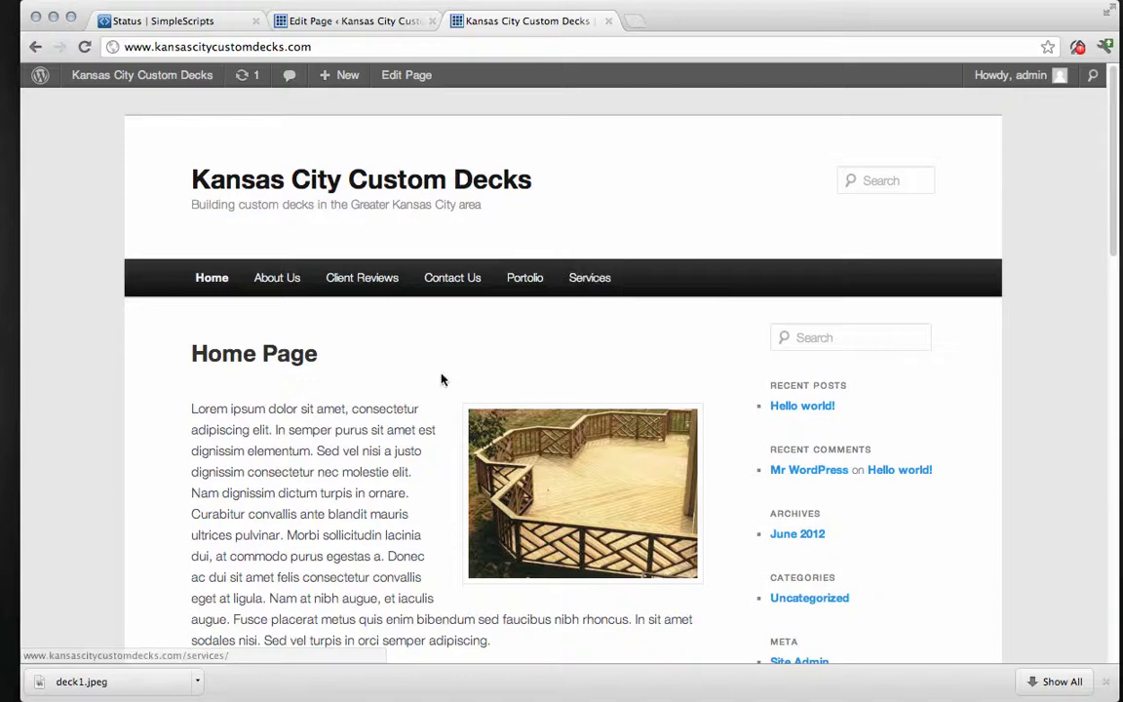
Create a new custom menu named 'Main Menu'.
click(349, 21)
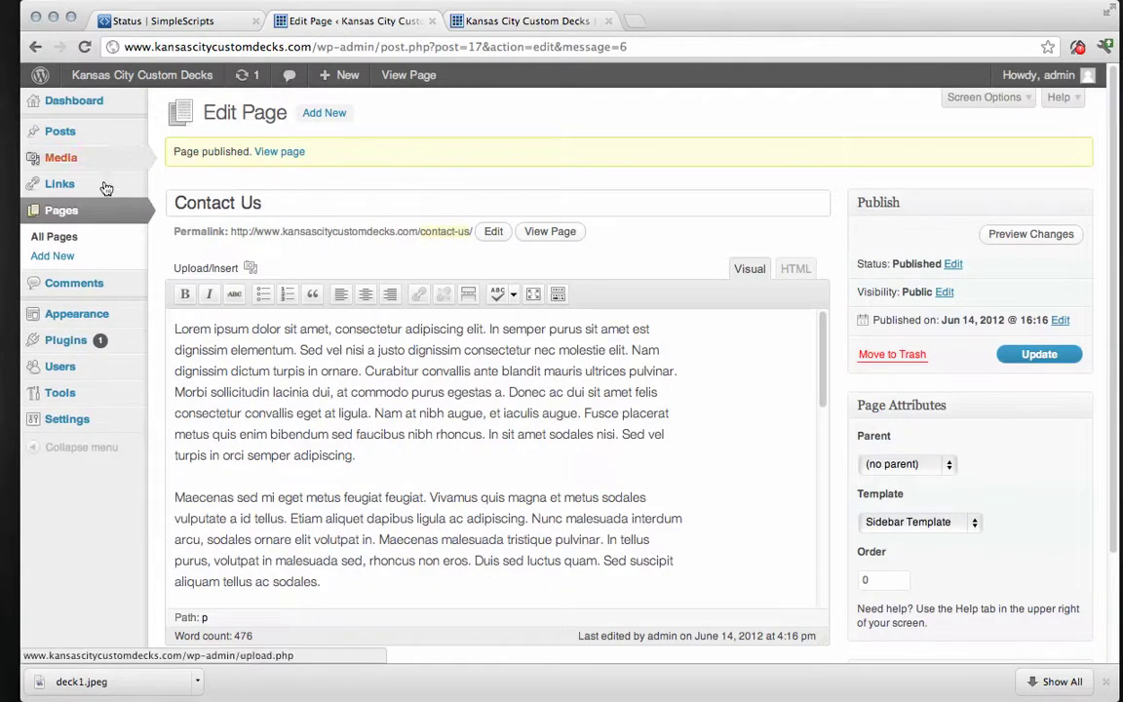
mouse_move(91, 332)
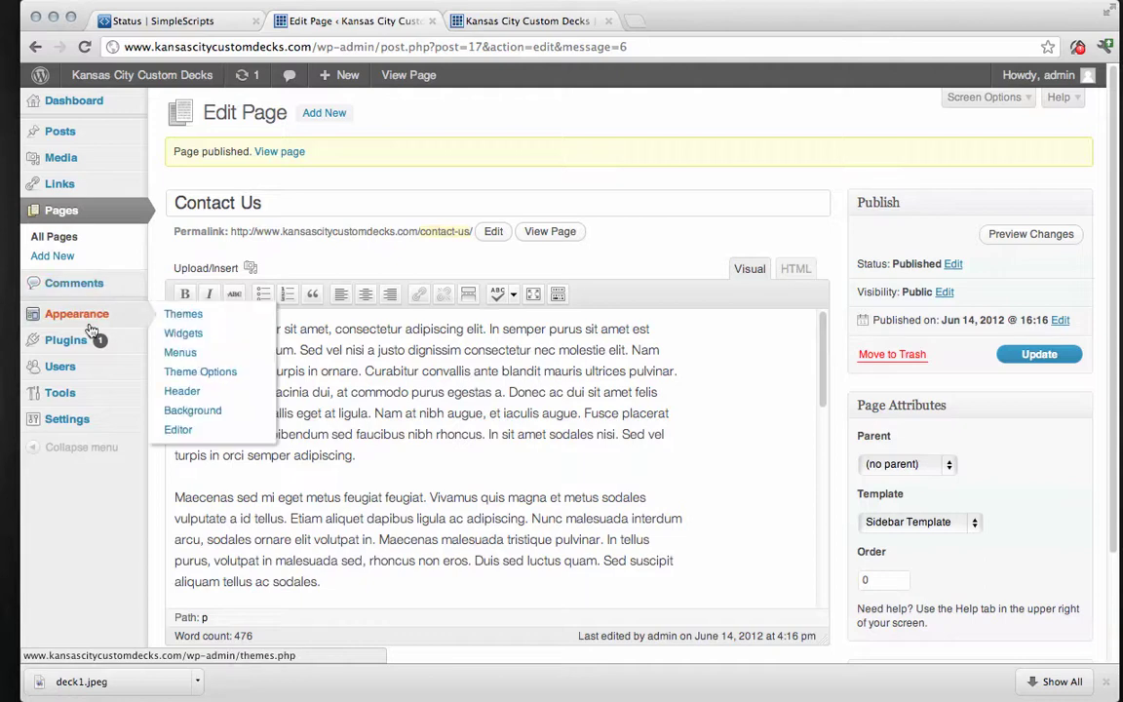
click(191, 353)
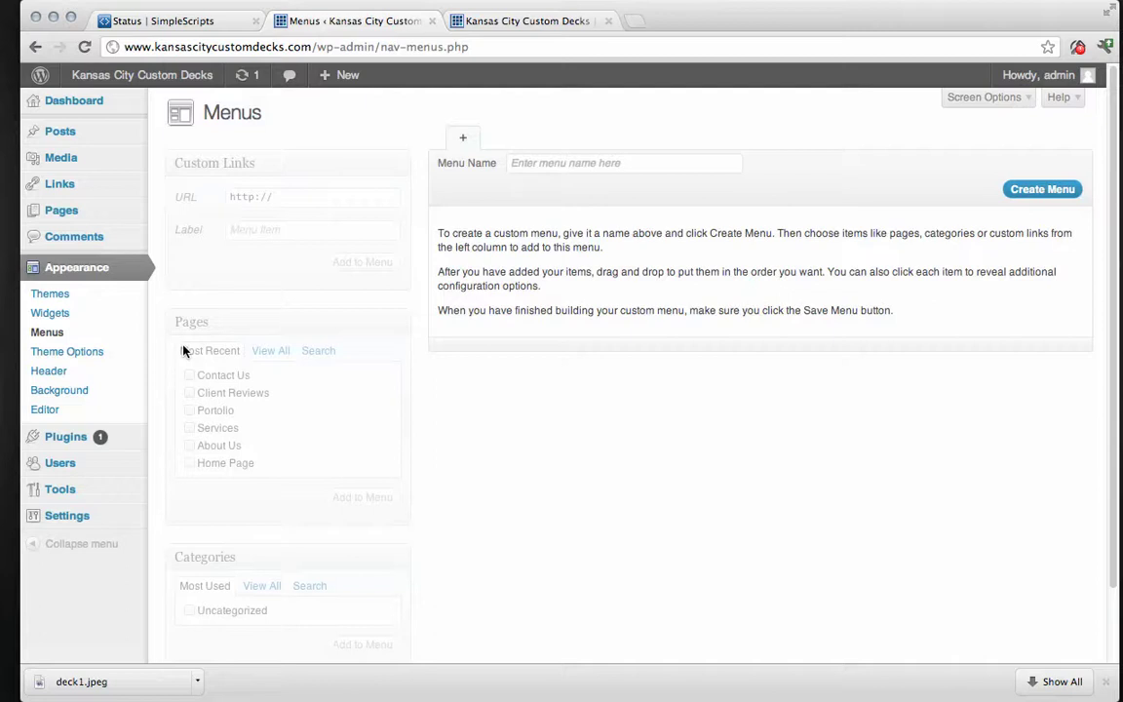
click(560, 164)
text(Main)
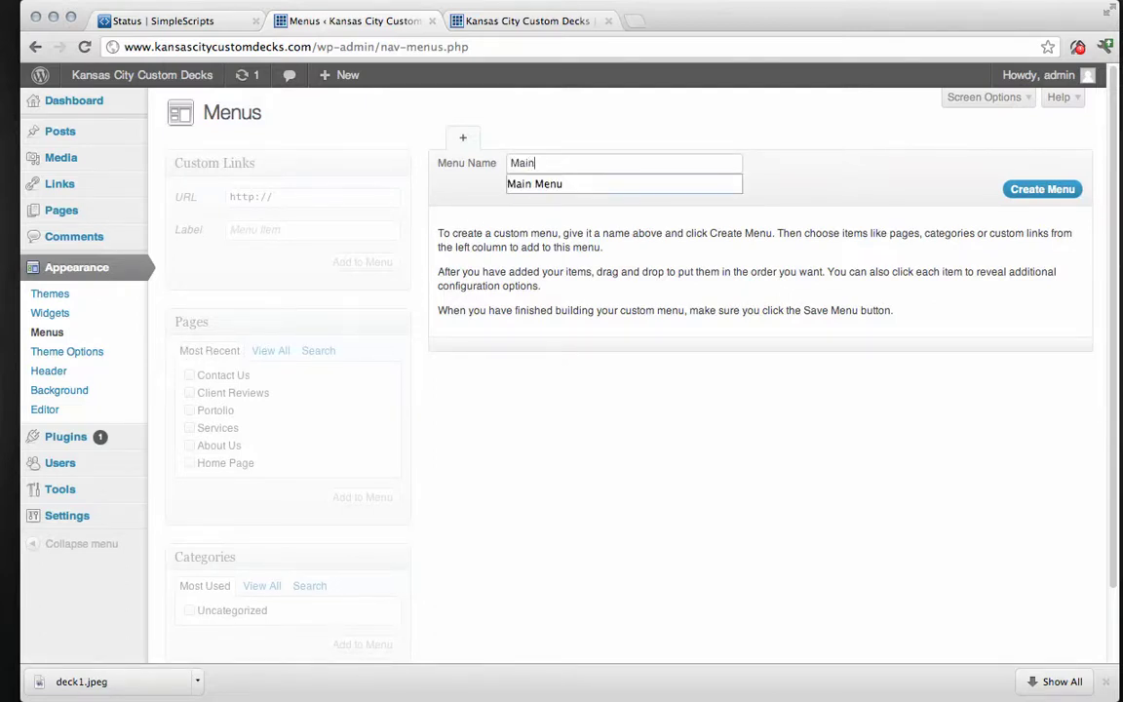
text( Menu)
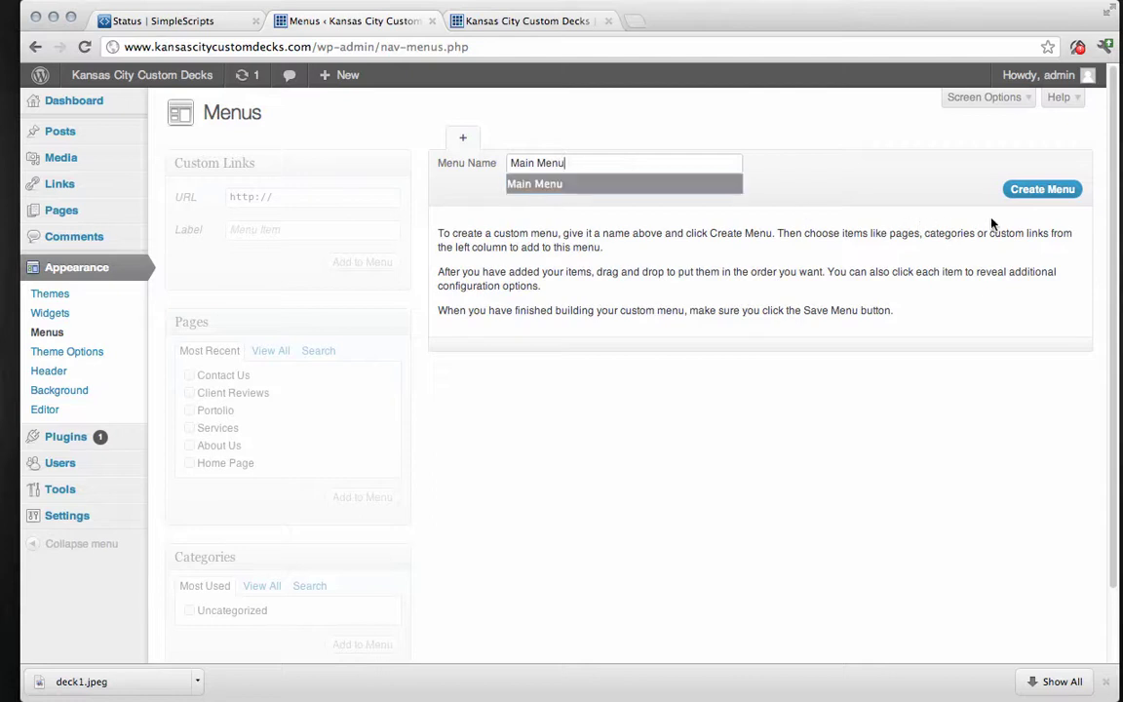
click(1039, 189)
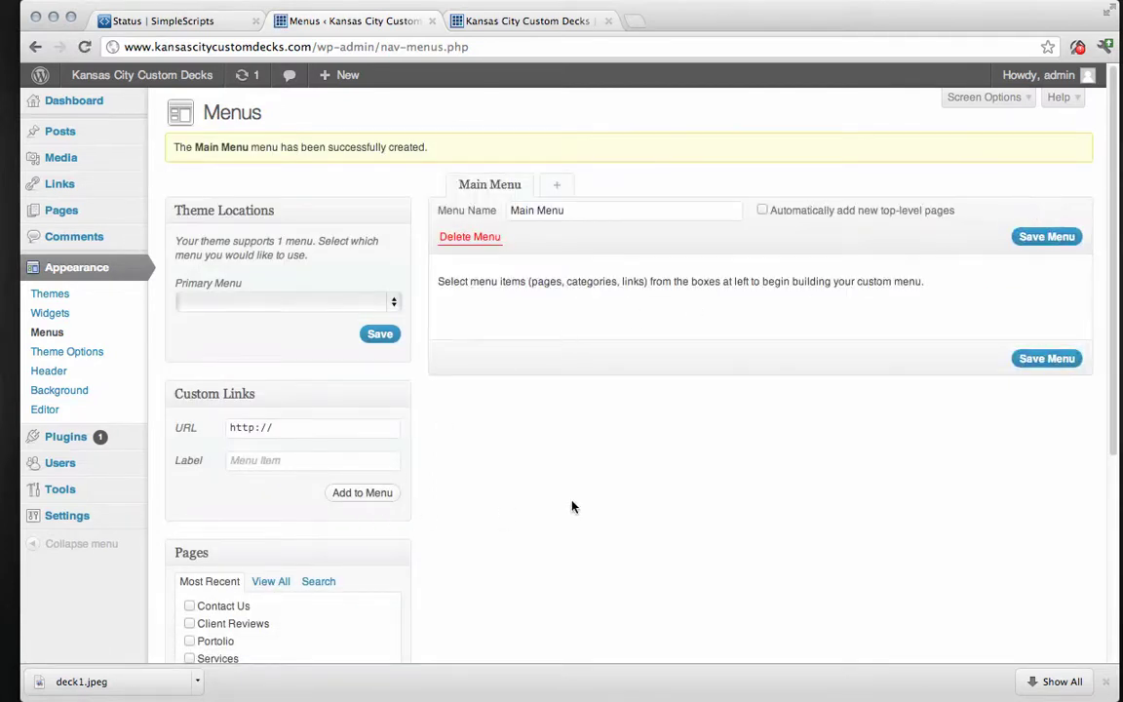
Add all six pages, from Contact Us to Home Page, to Main Menu.
scroll(600, 505, down, 3)
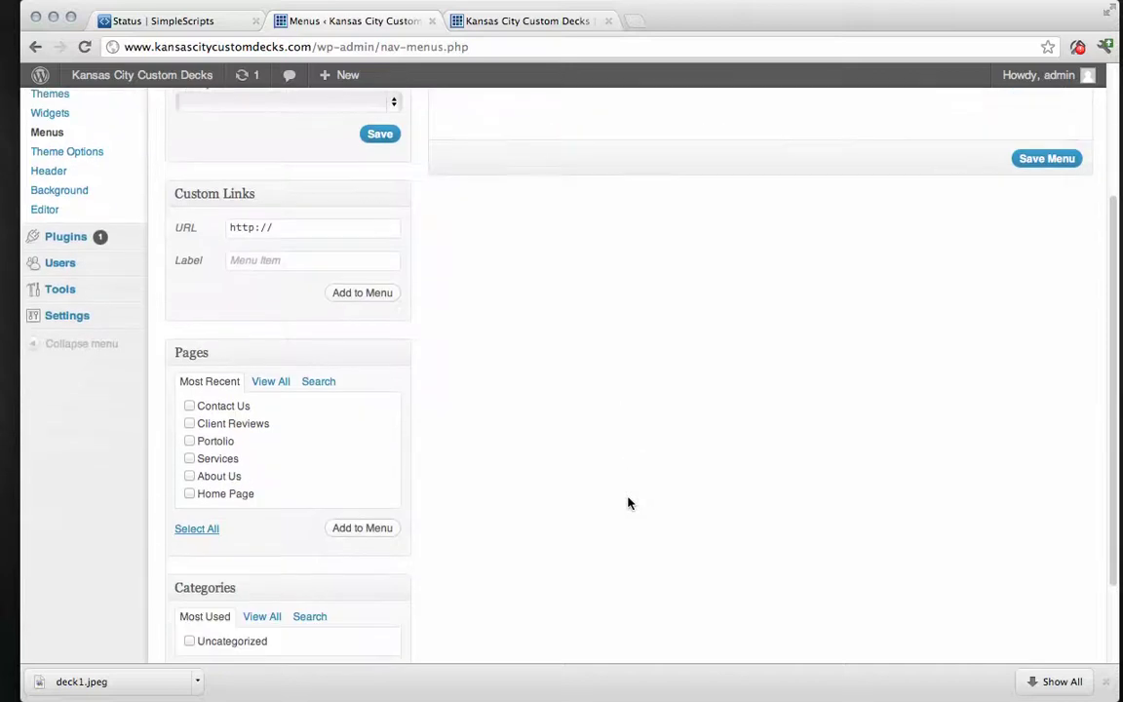
click(189, 406)
click(189, 424)
click(189, 441)
click(189, 458)
click(189, 494)
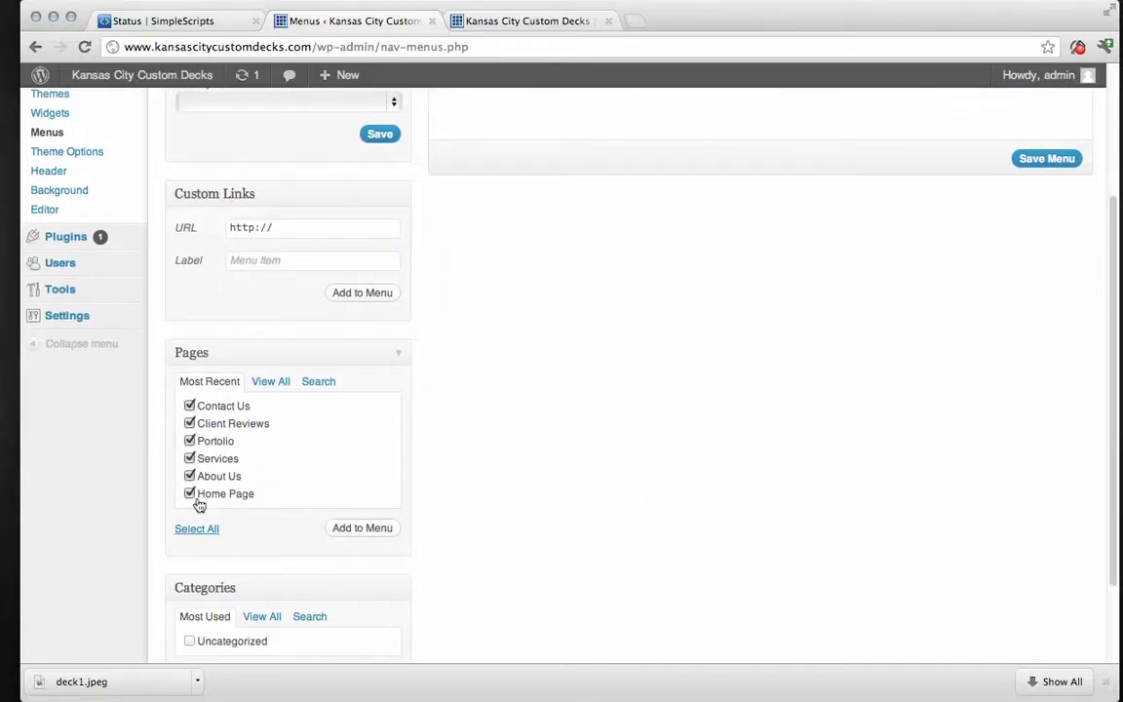
click(362, 528)
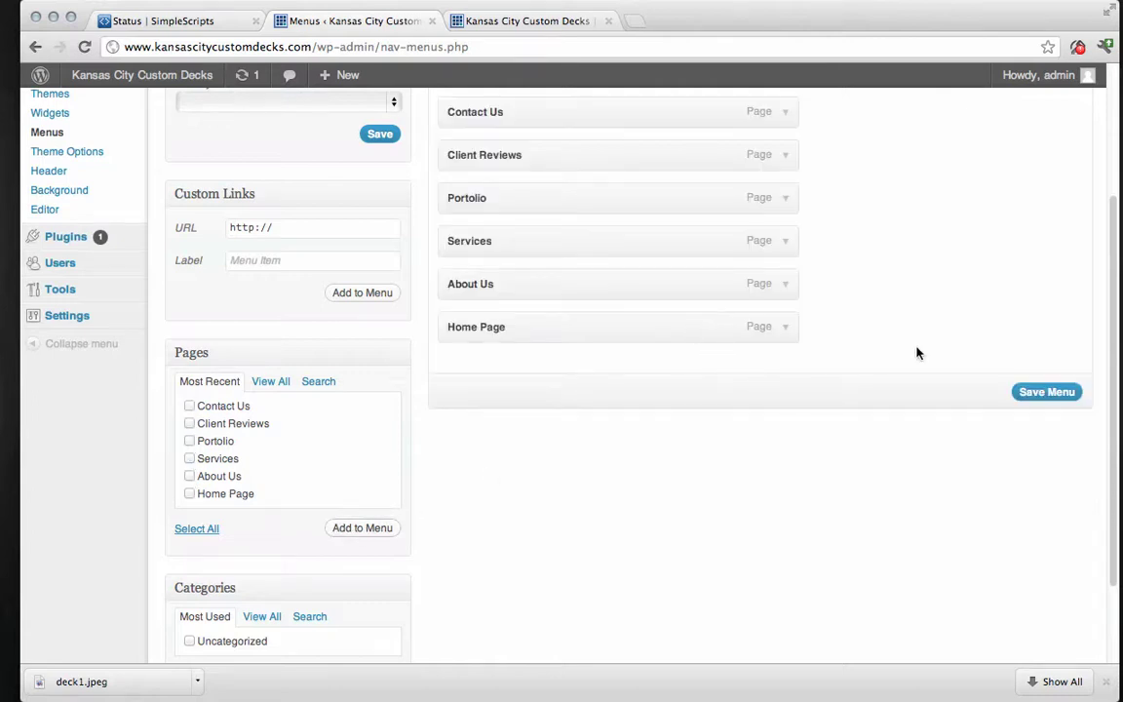
scroll(916, 353, up, 3)
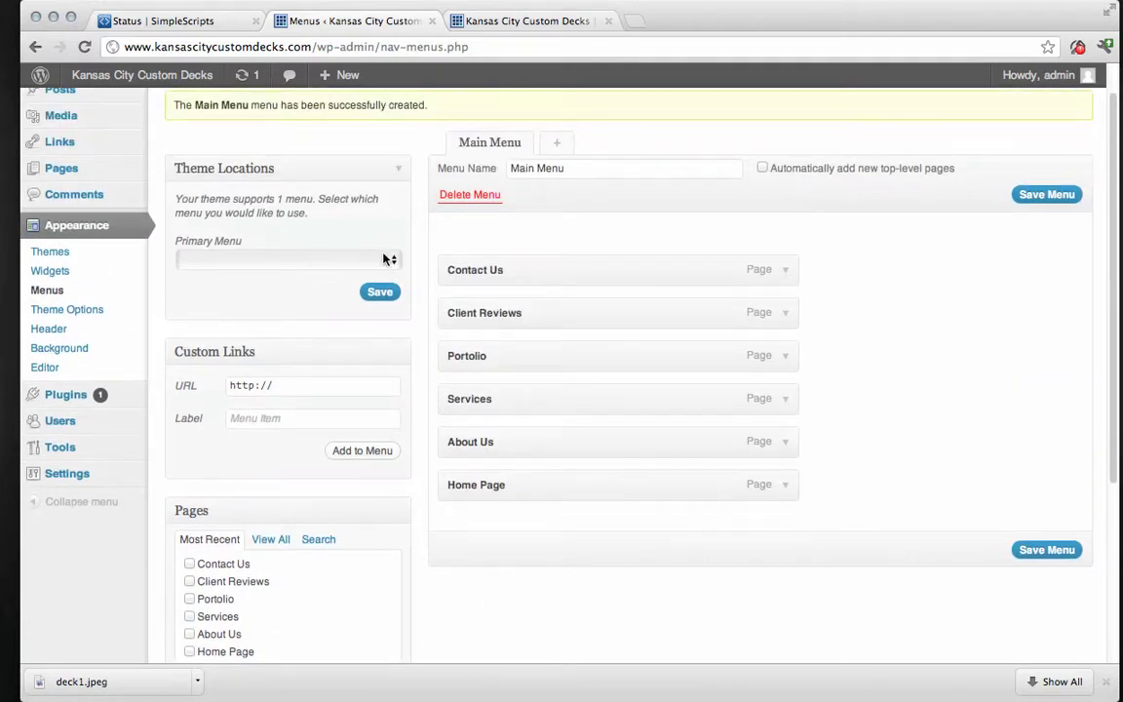
Set Main Menu as Primary Menu, drag items into the new order, and save.
click(388, 258)
click(294, 276)
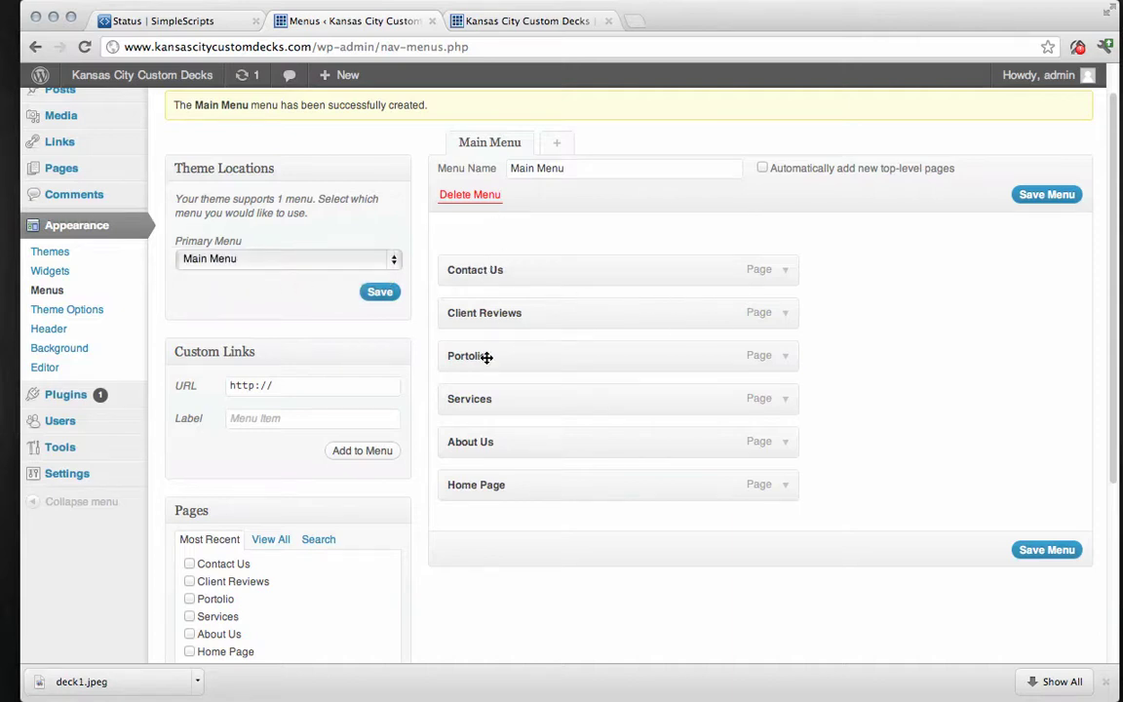
drag(456, 482, 483, 243)
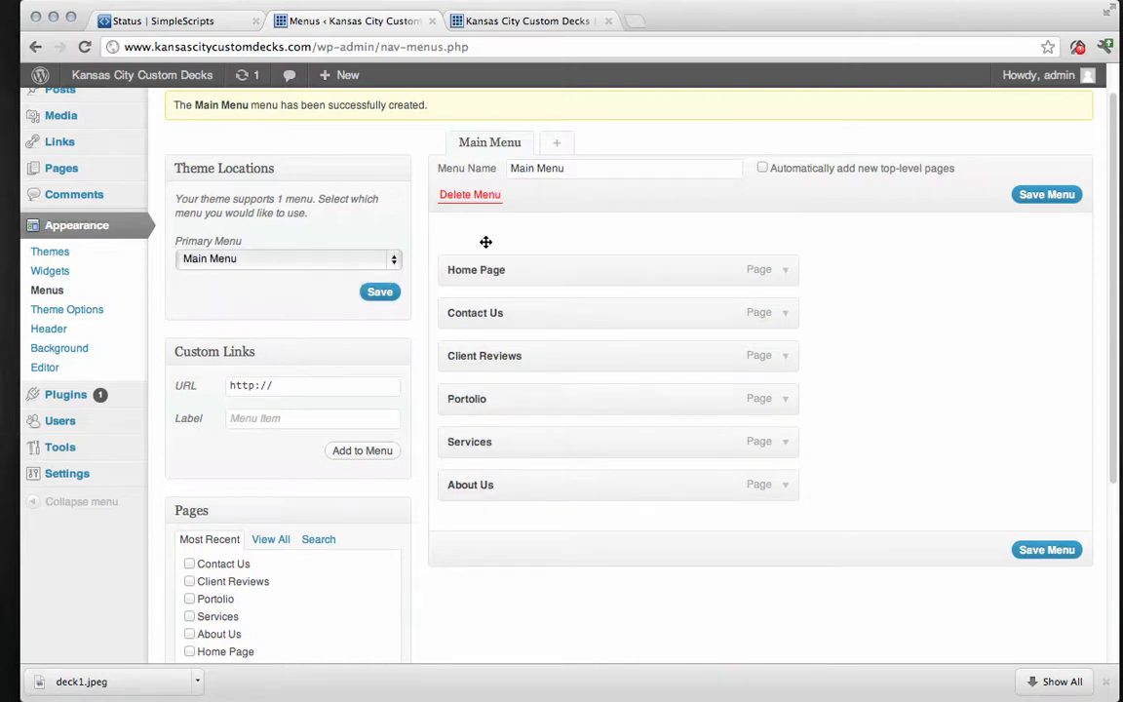
drag(491, 488, 507, 307)
drag(506, 400, 477, 311)
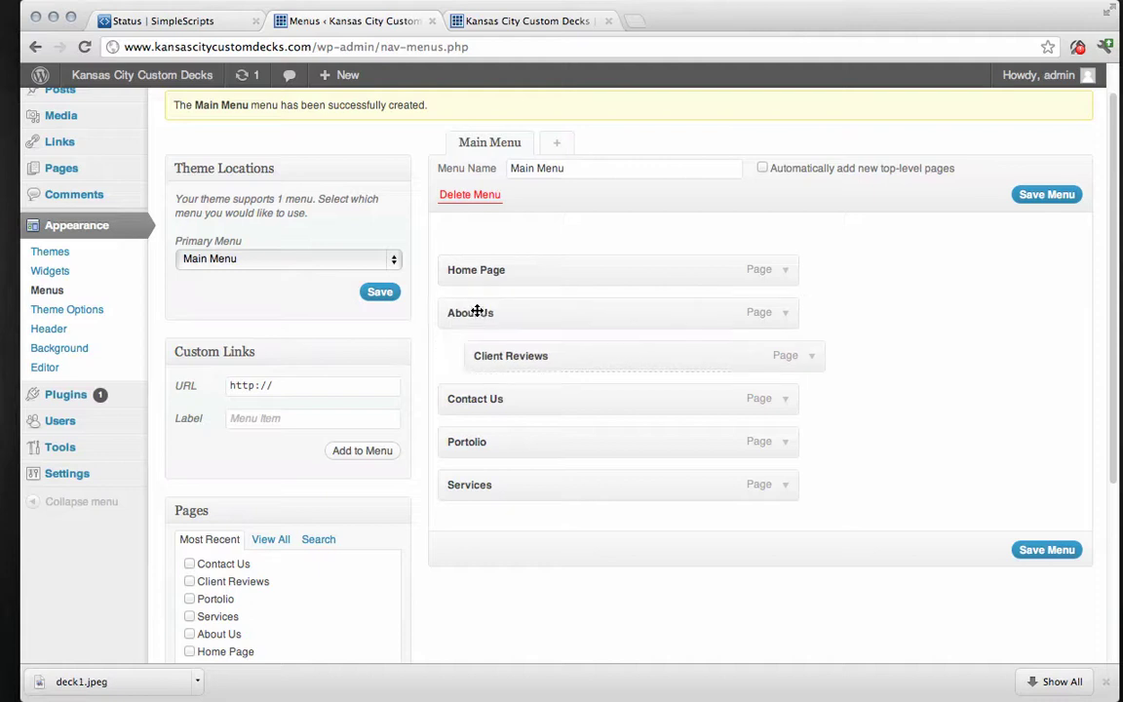
drag(507, 353, 487, 361)
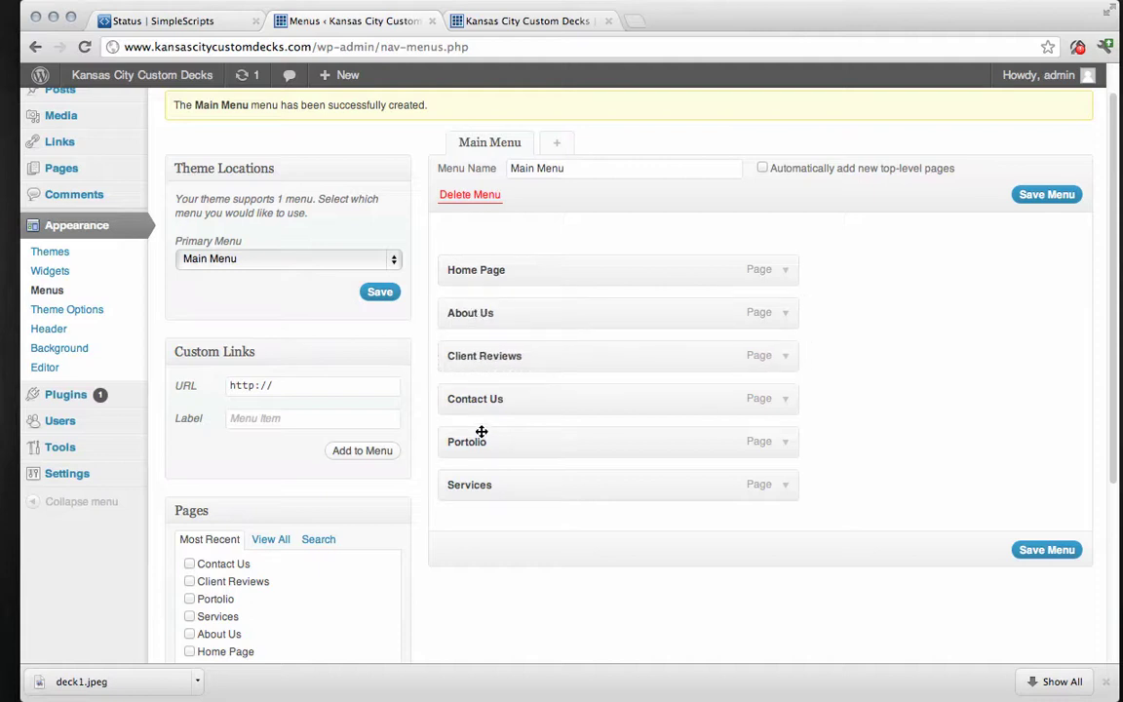
drag(484, 450, 482, 400)
drag(485, 492, 482, 359)
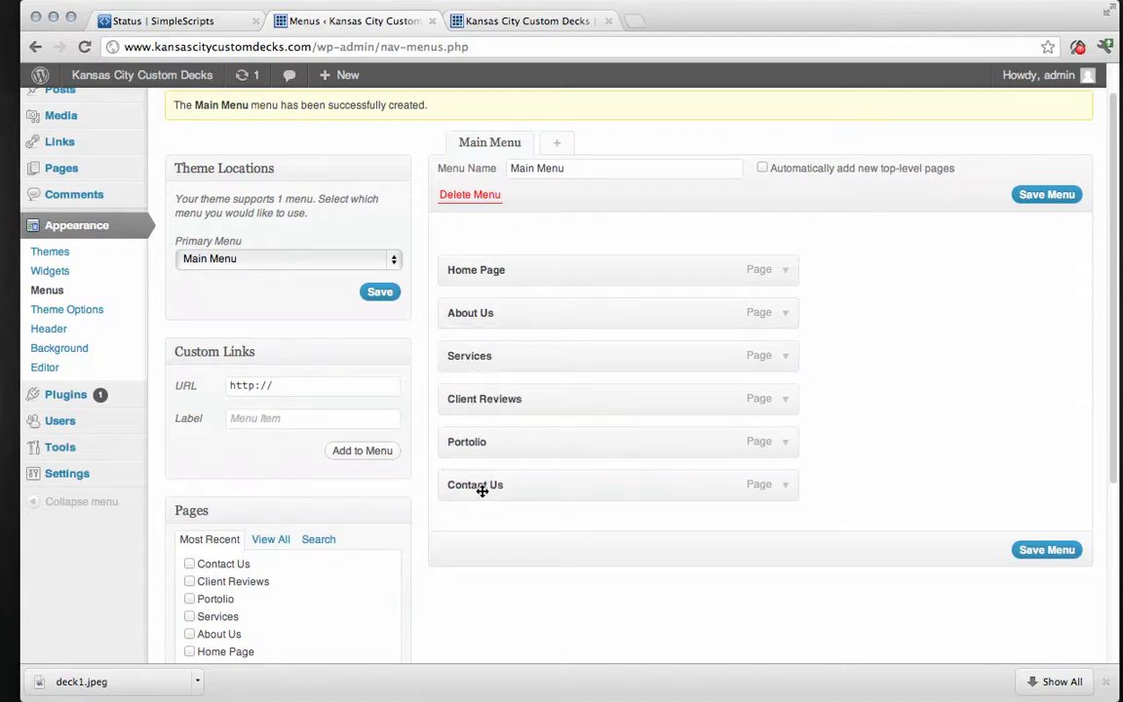
click(1046, 550)
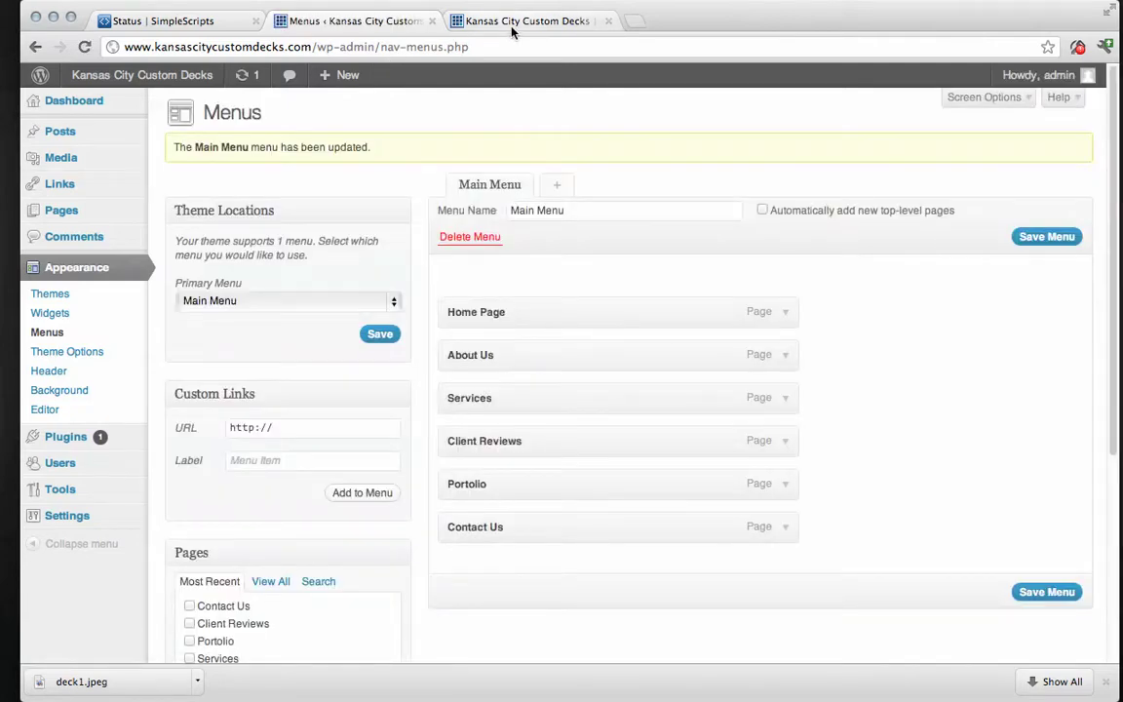
Reload the live home page and scroll down to the Leave a Reply form.
click(511, 27)
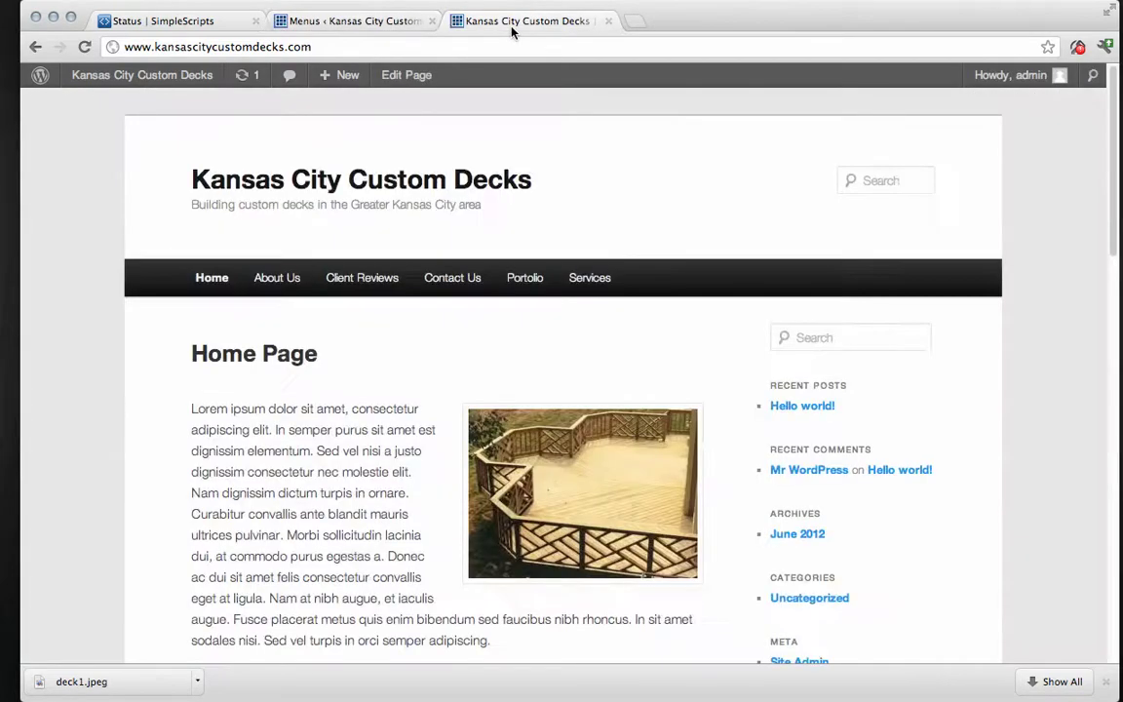
click(85, 47)
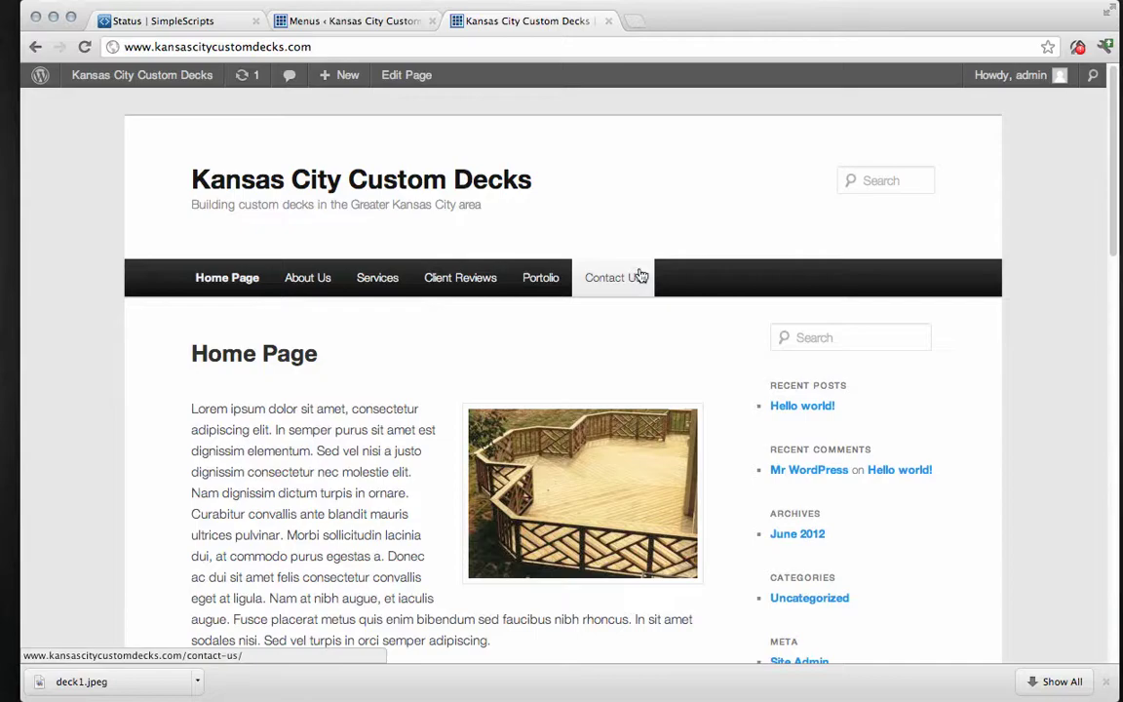
scroll(481, 326, down, 10)
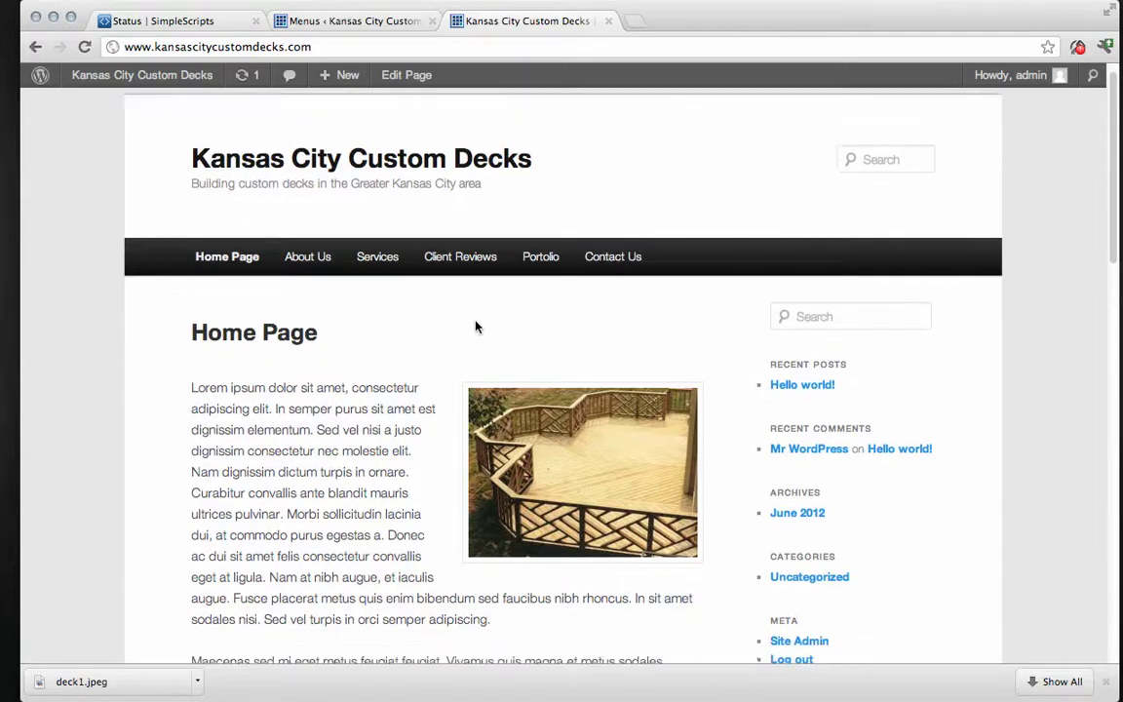
scroll(476, 321, down, 3)
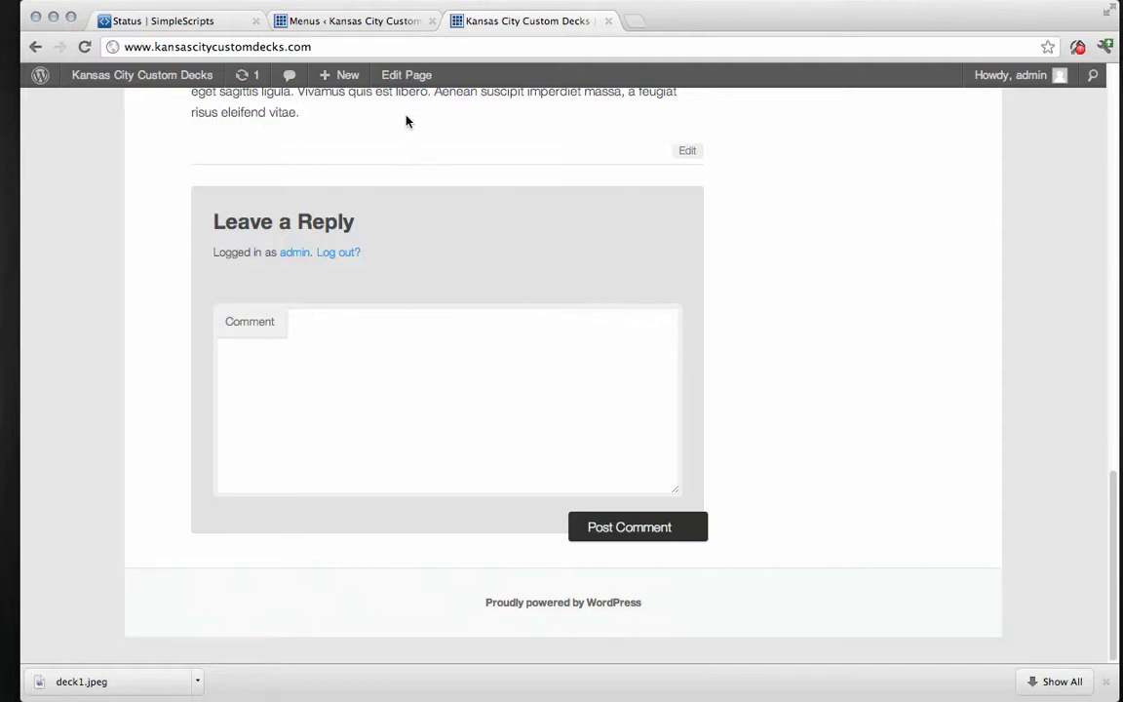
In All Pages, Quick Edit About Us to disable comments and update.
click(350, 21)
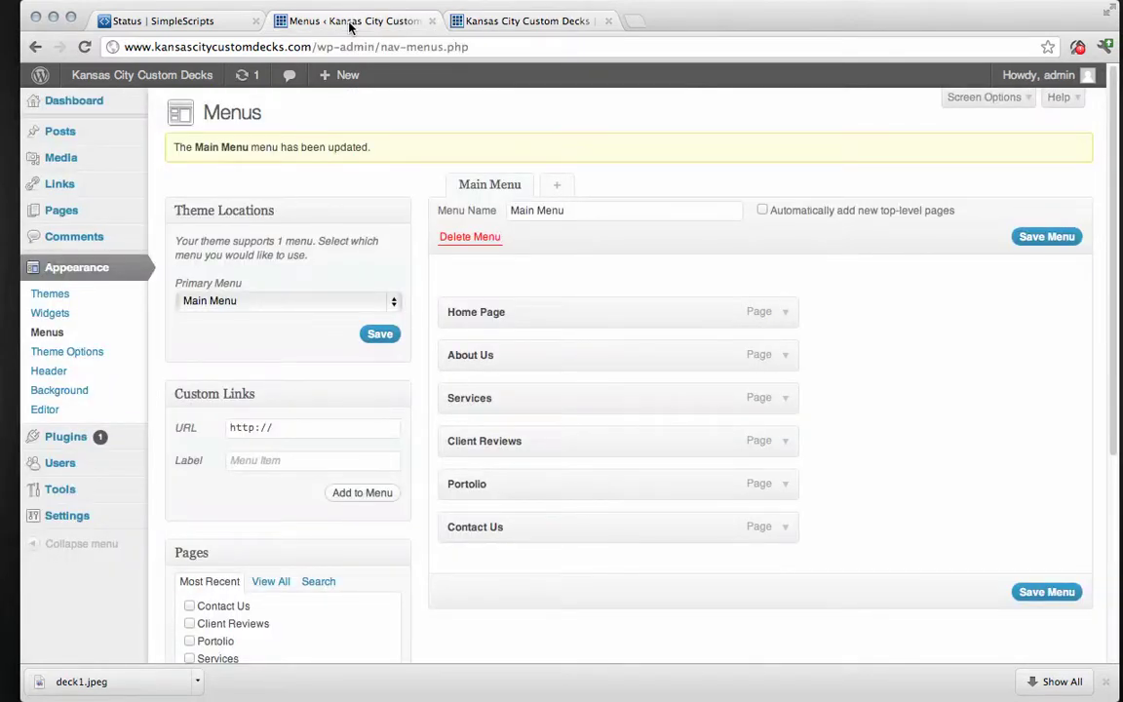
mouse_move(56, 211)
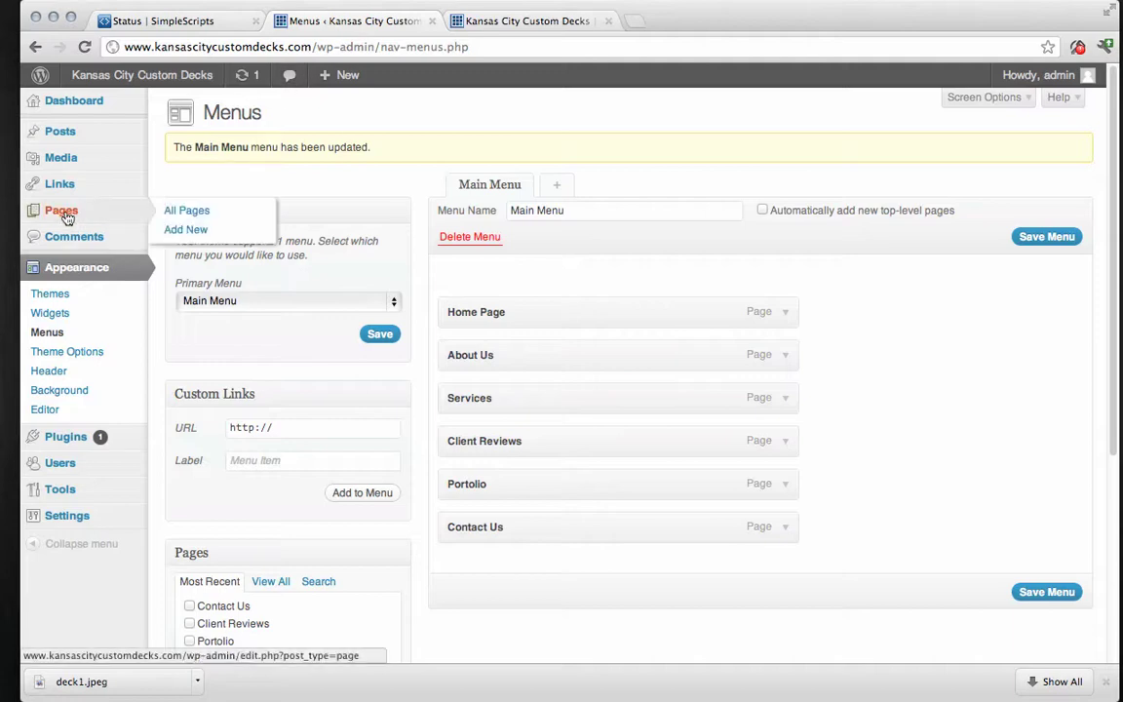
click(170, 215)
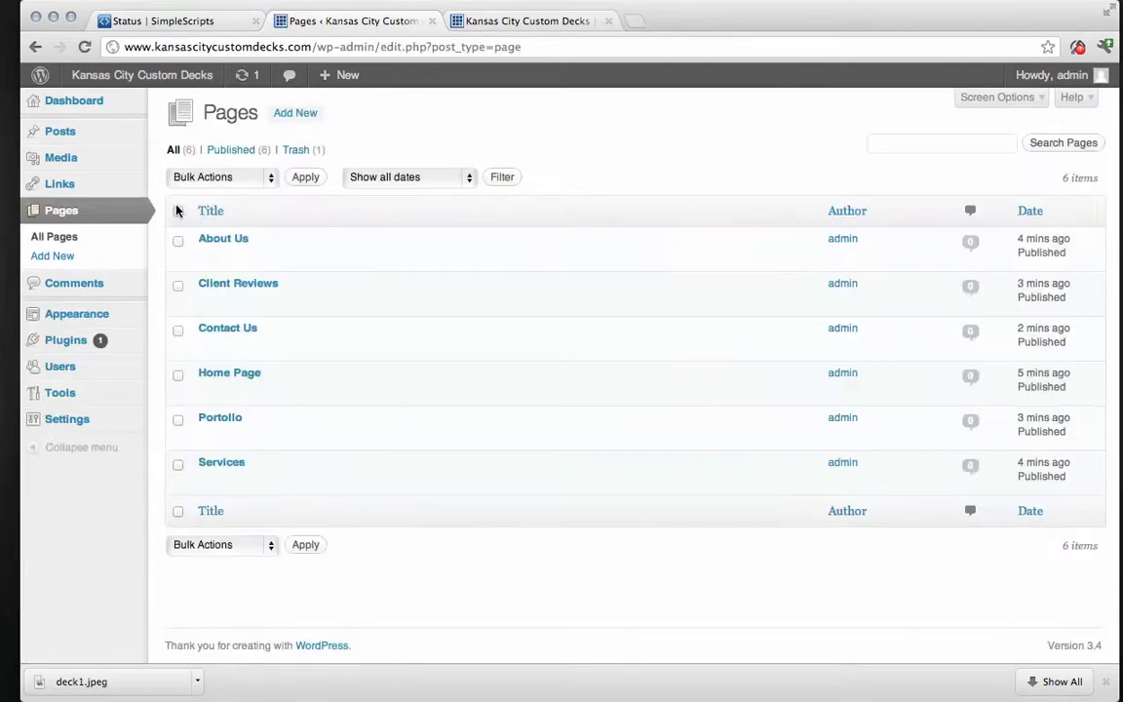
mouse_move(381, 268)
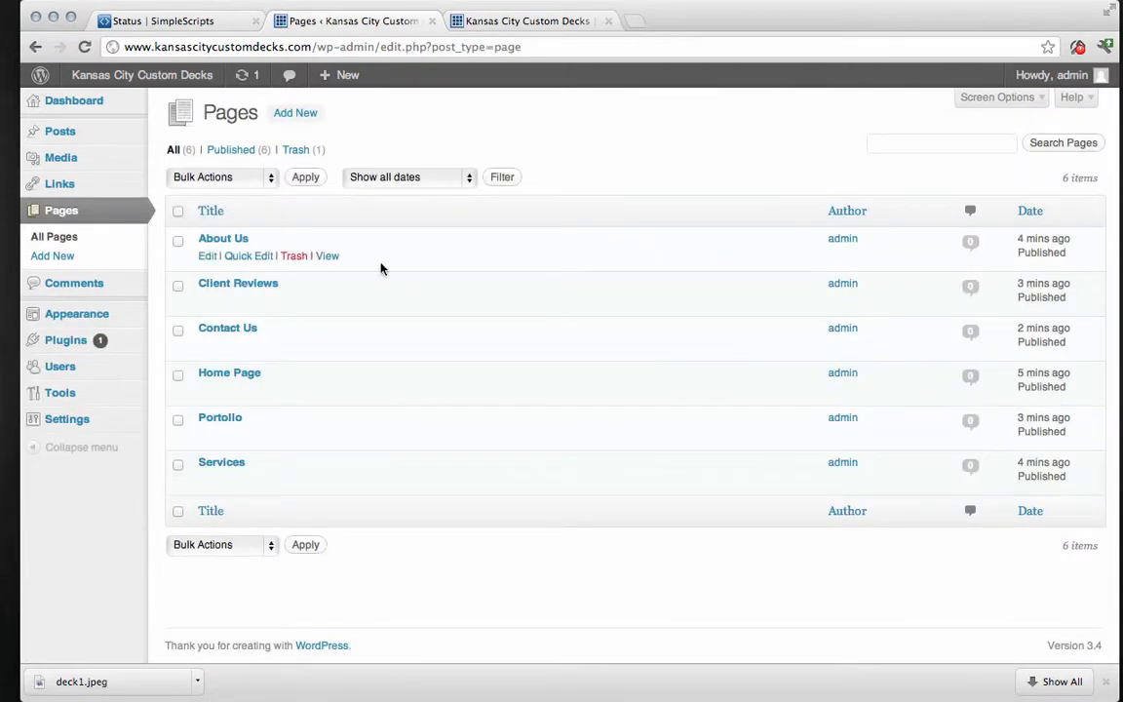
click(246, 256)
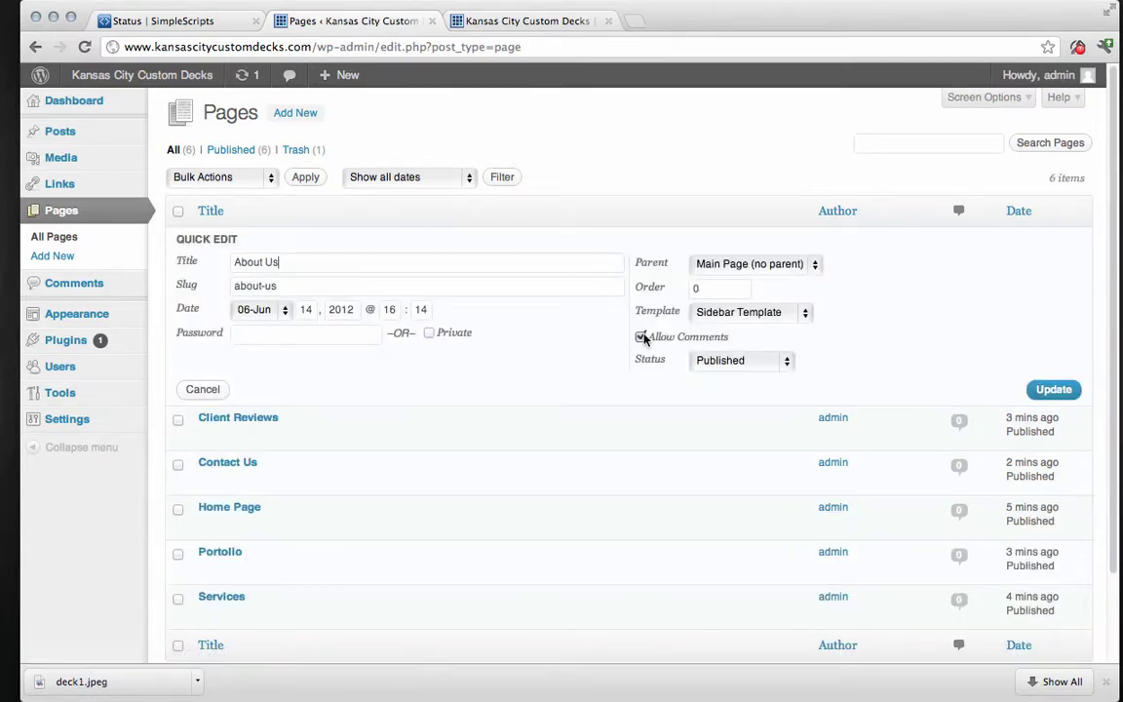
click(1052, 389)
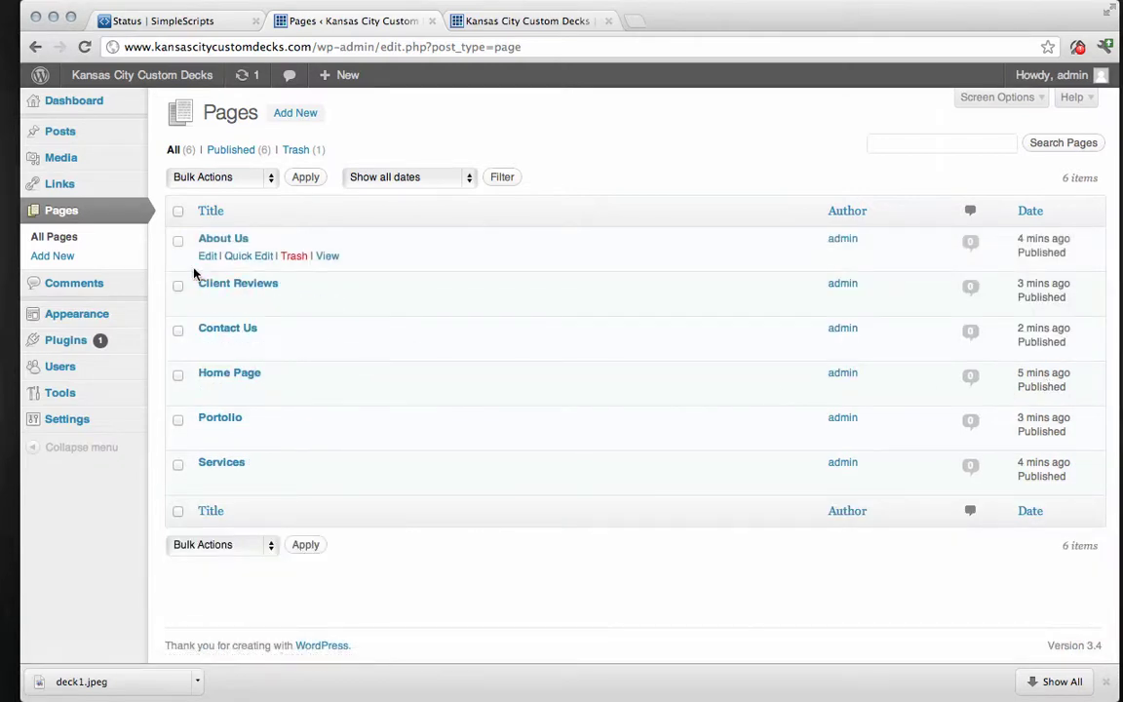
Disable comments via Quick Edit on Client Reviews, Contact Us, Home Page, Portolio and Services.
mouse_move(215, 294)
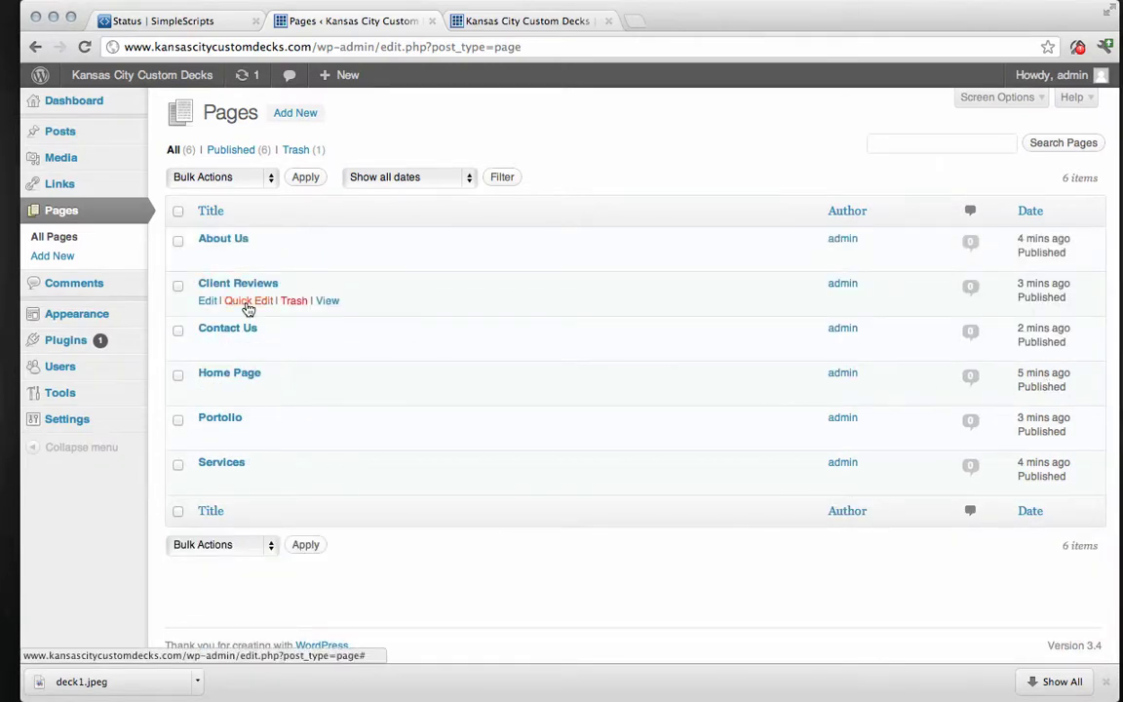
click(249, 300)
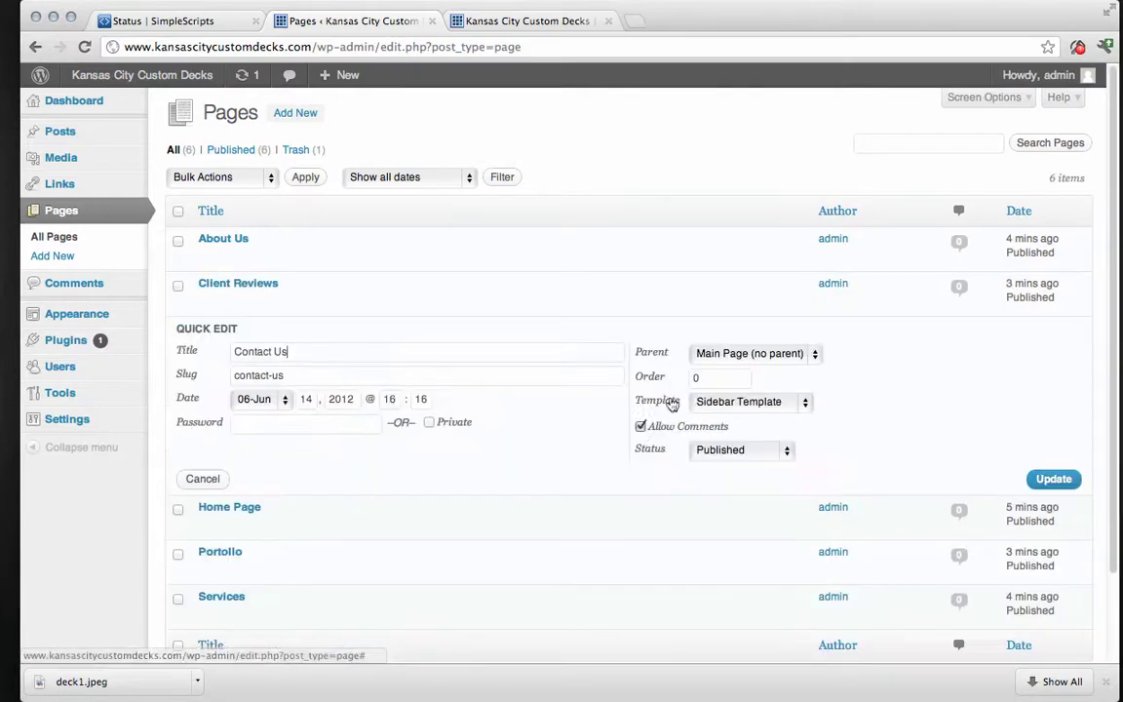
click(1053, 478)
click(243, 389)
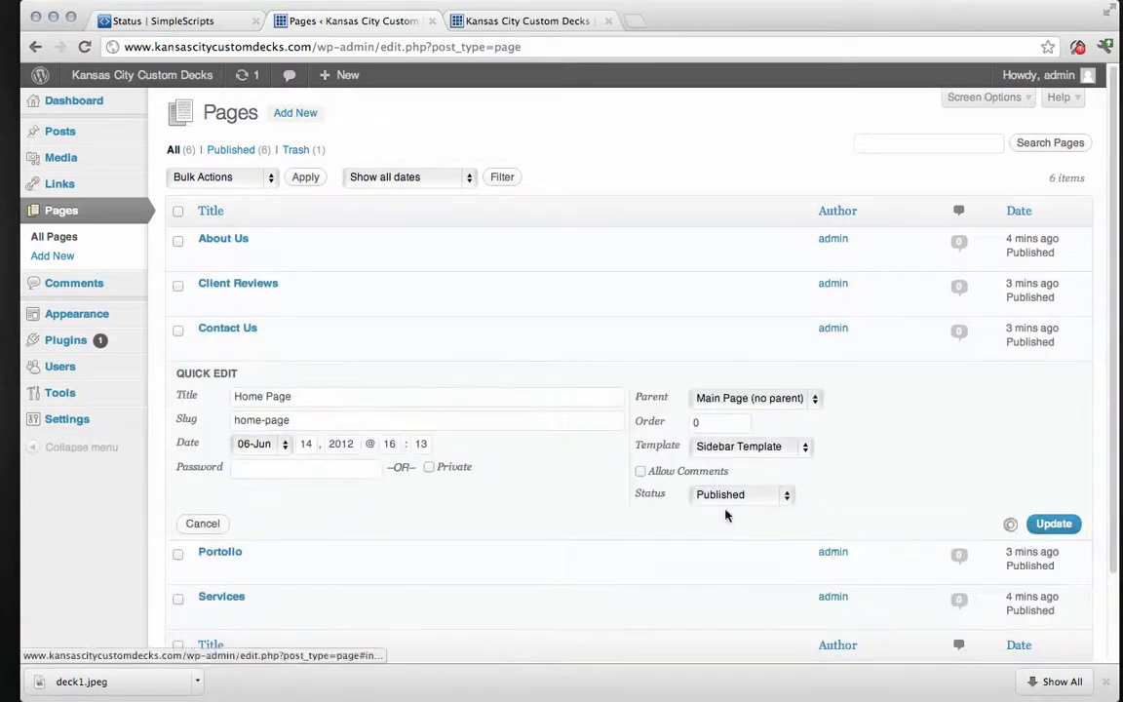
click(1052, 524)
click(241, 434)
click(1052, 566)
click(245, 479)
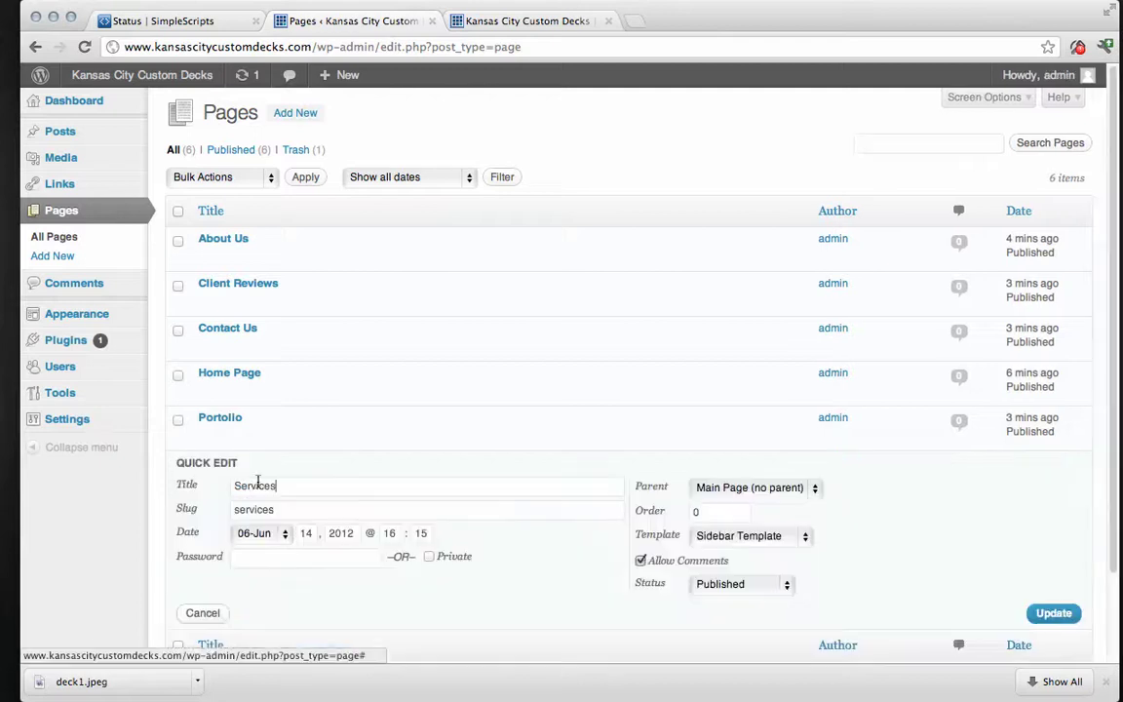
click(1052, 612)
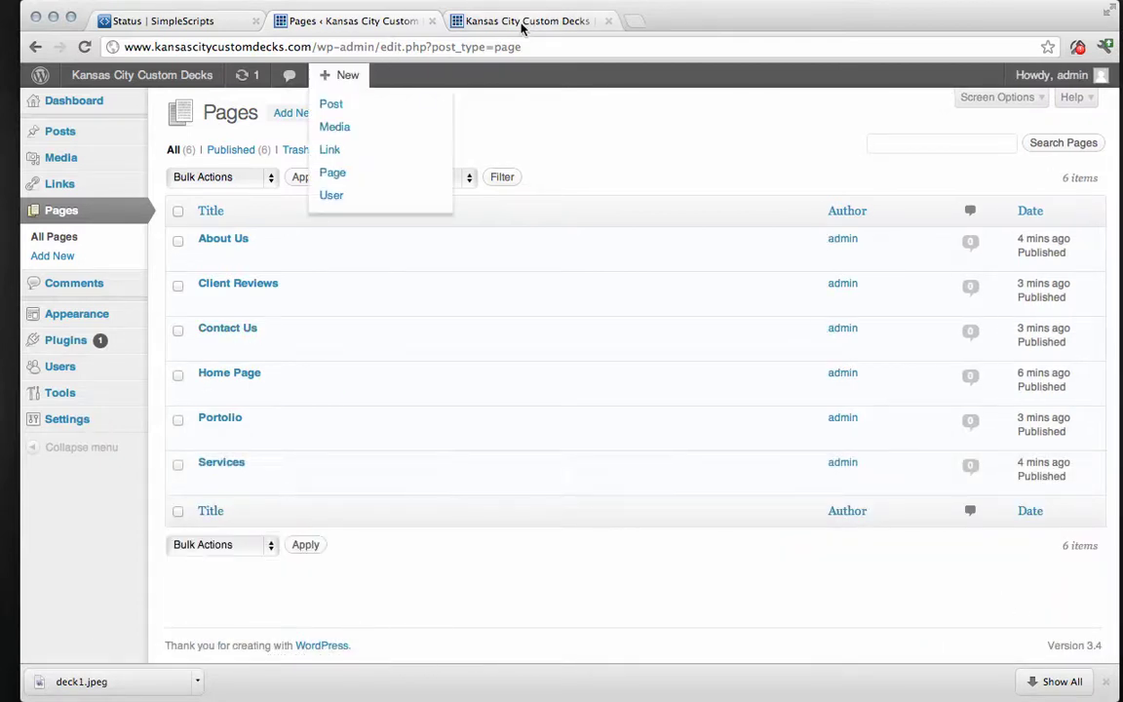
Reload the live home page and scroll through it to confirm the comment form is gone.
click(521, 22)
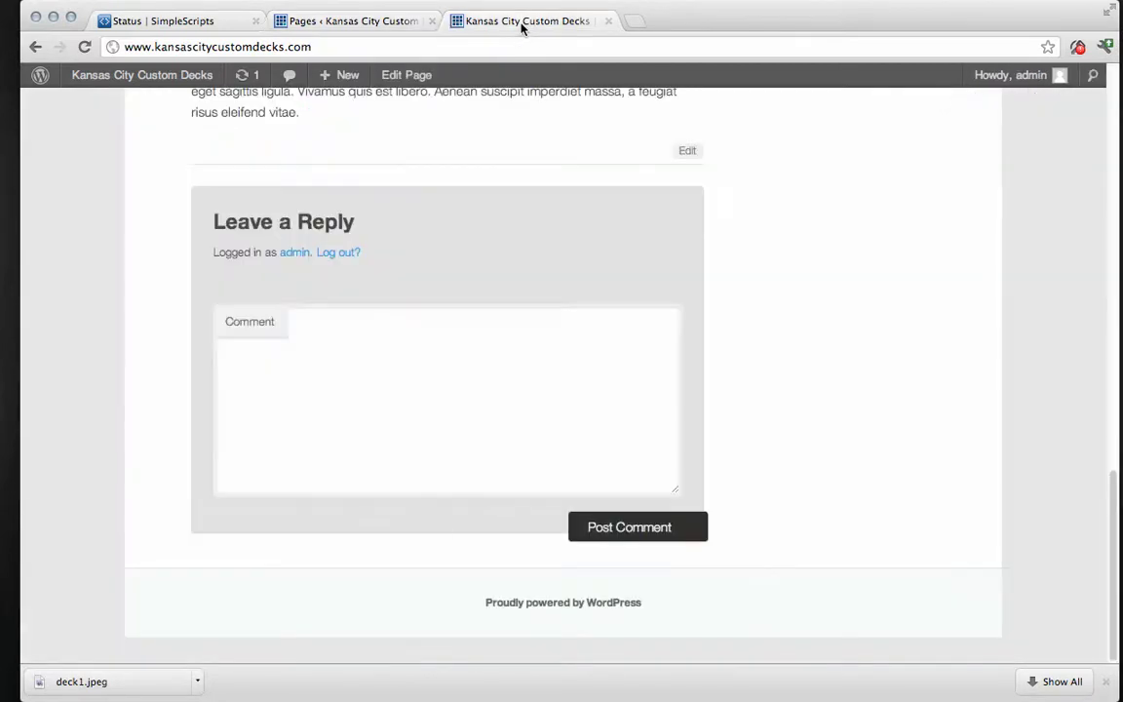
click(83, 47)
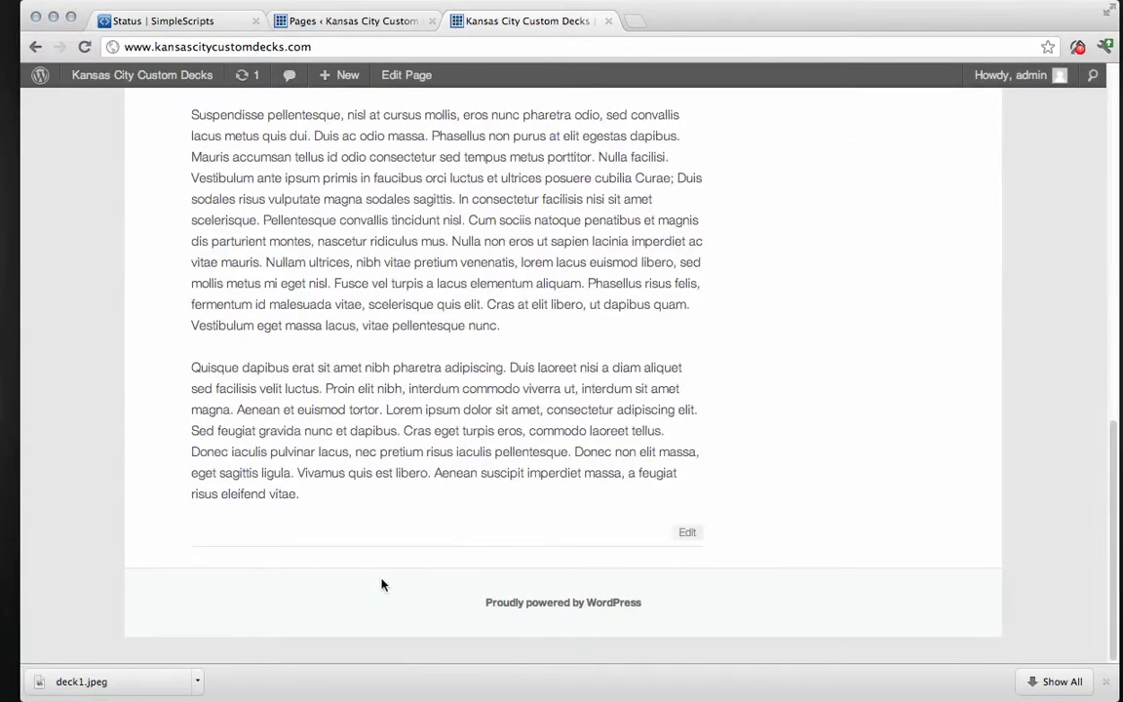
scroll(924, 491, up, 3)
scroll(924, 490, up, 9)
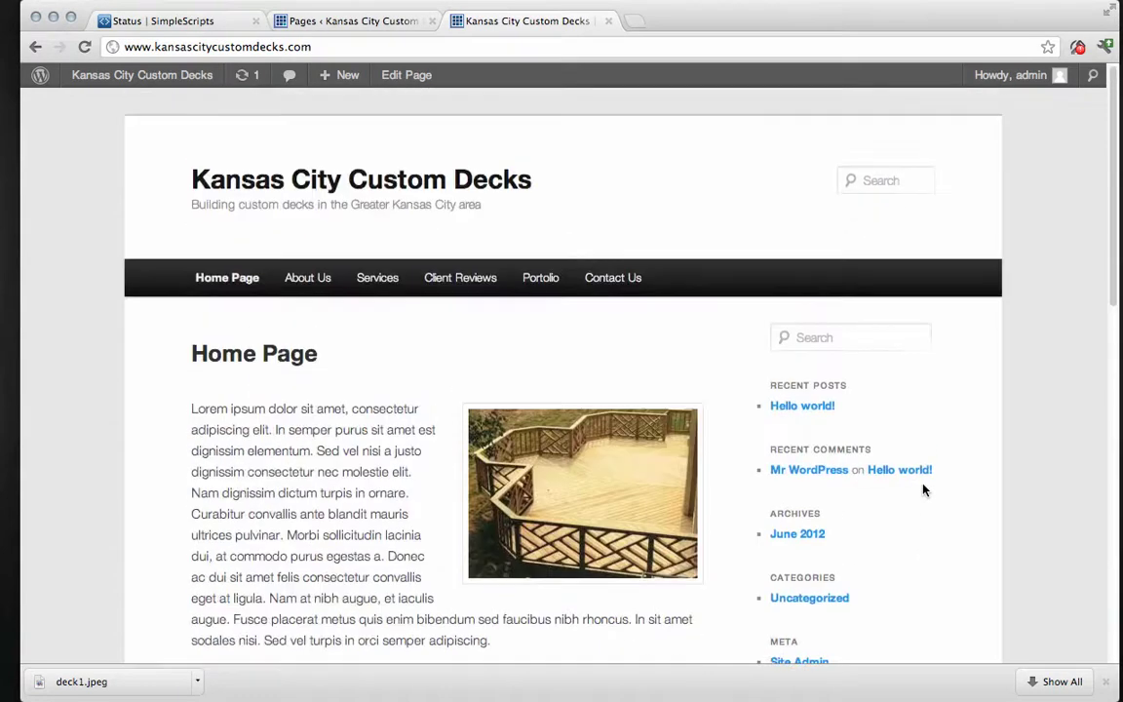
scroll(420, 392, down, 1)
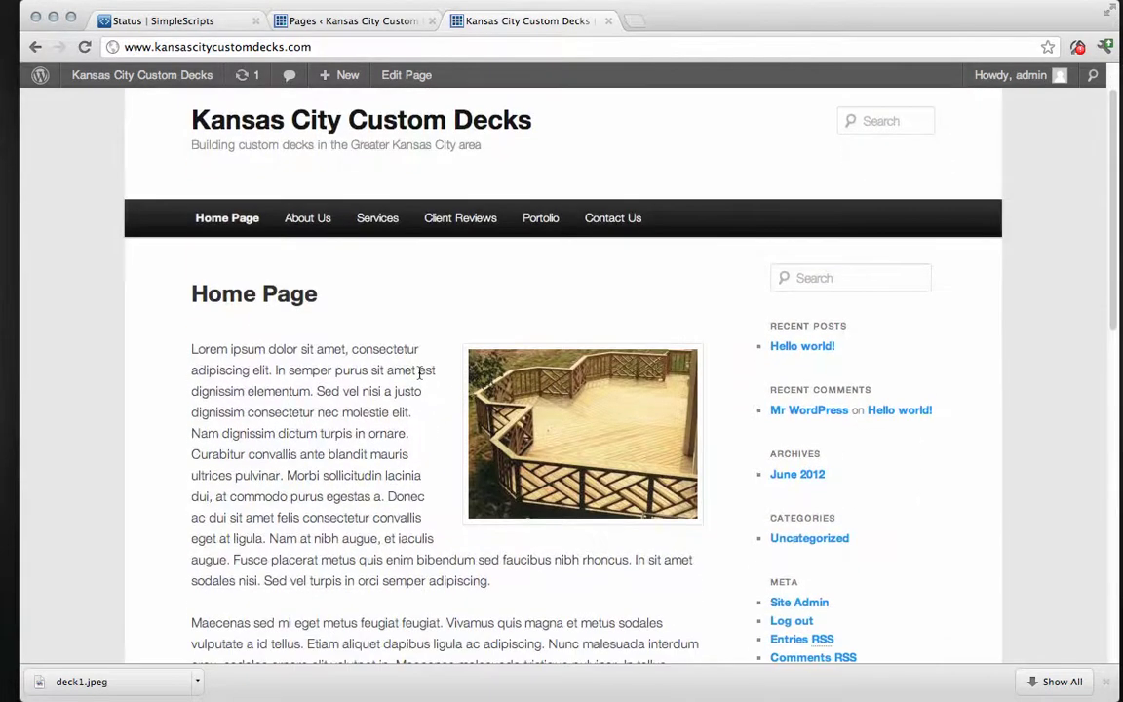
scroll(824, 387, down, 1)
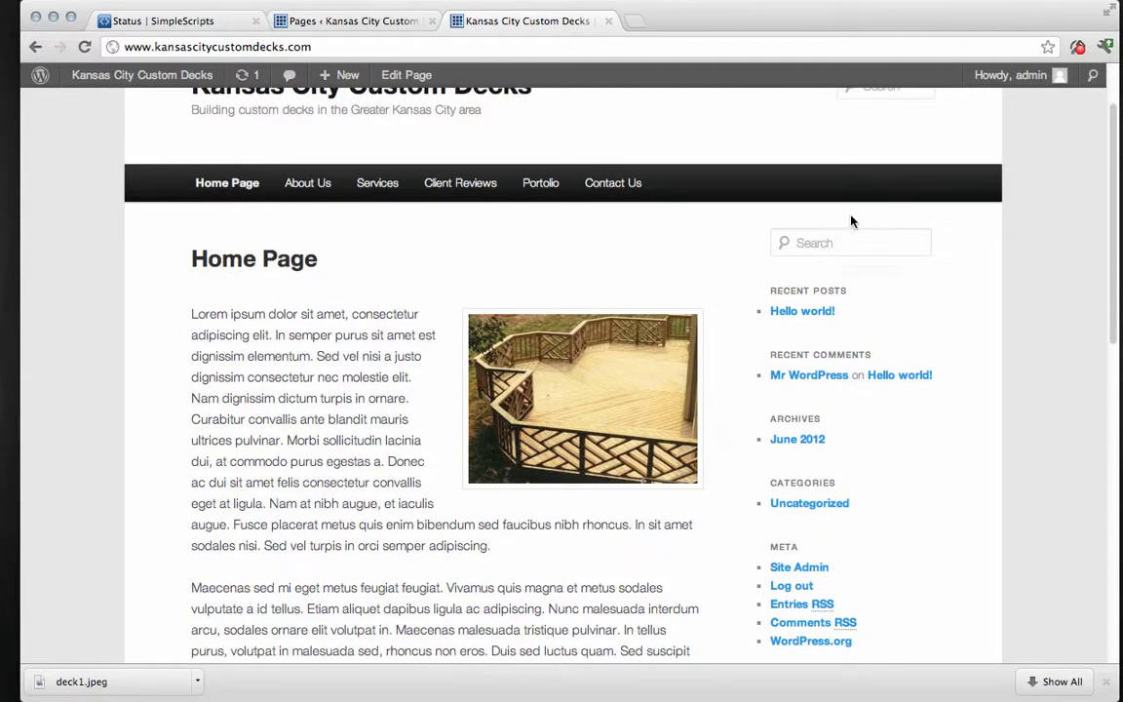
scroll(904, 489, down, 1)
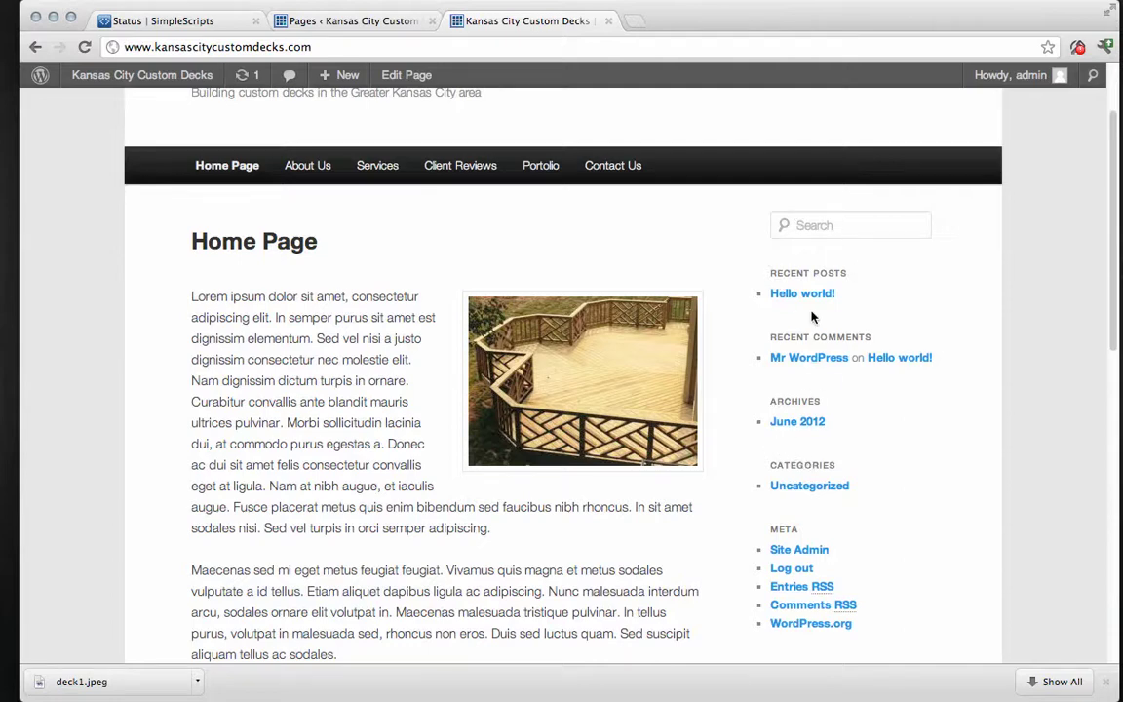
On Widgets, drag the six default widgets out of Main Sidebar and add a Text widget.
click(342, 23)
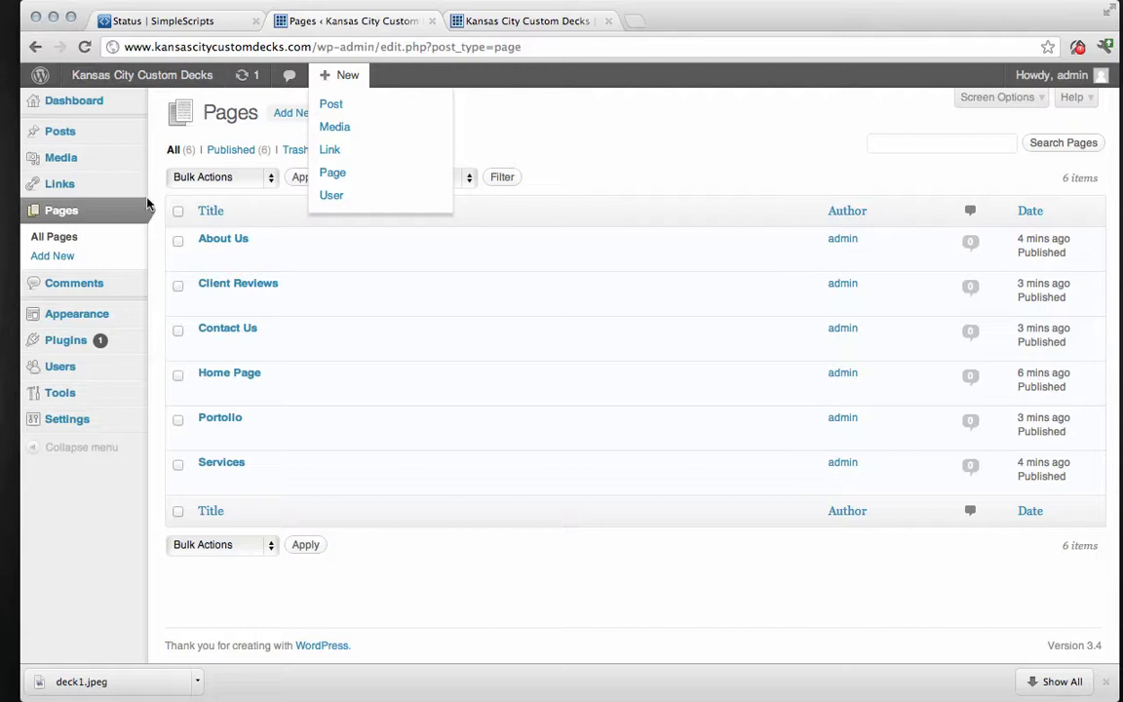
mouse_move(87, 313)
click(183, 335)
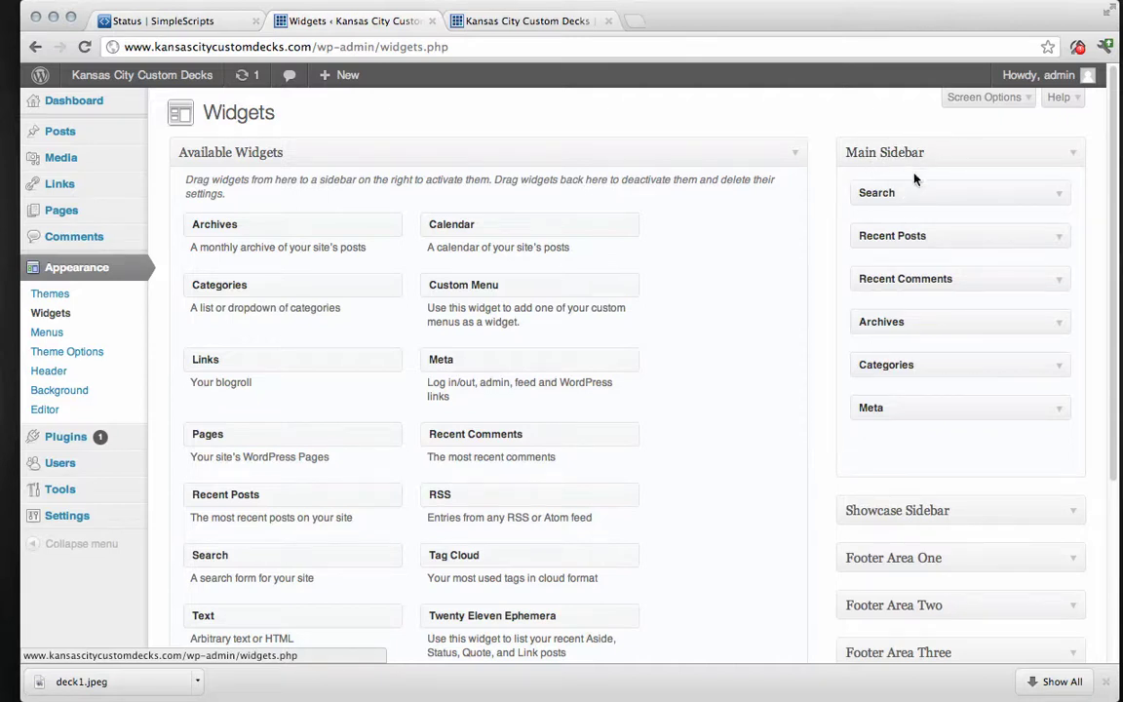
drag(922, 193, 574, 242)
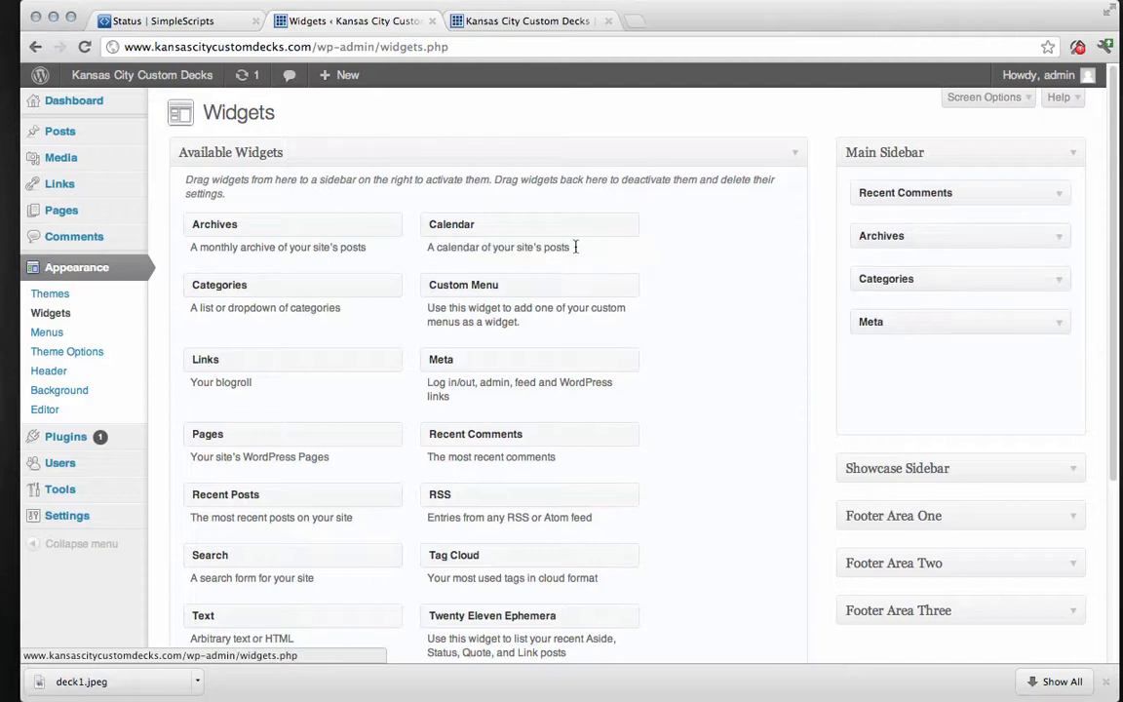
drag(947, 193, 506, 226)
drag(931, 193, 497, 234)
drag(876, 211, 490, 259)
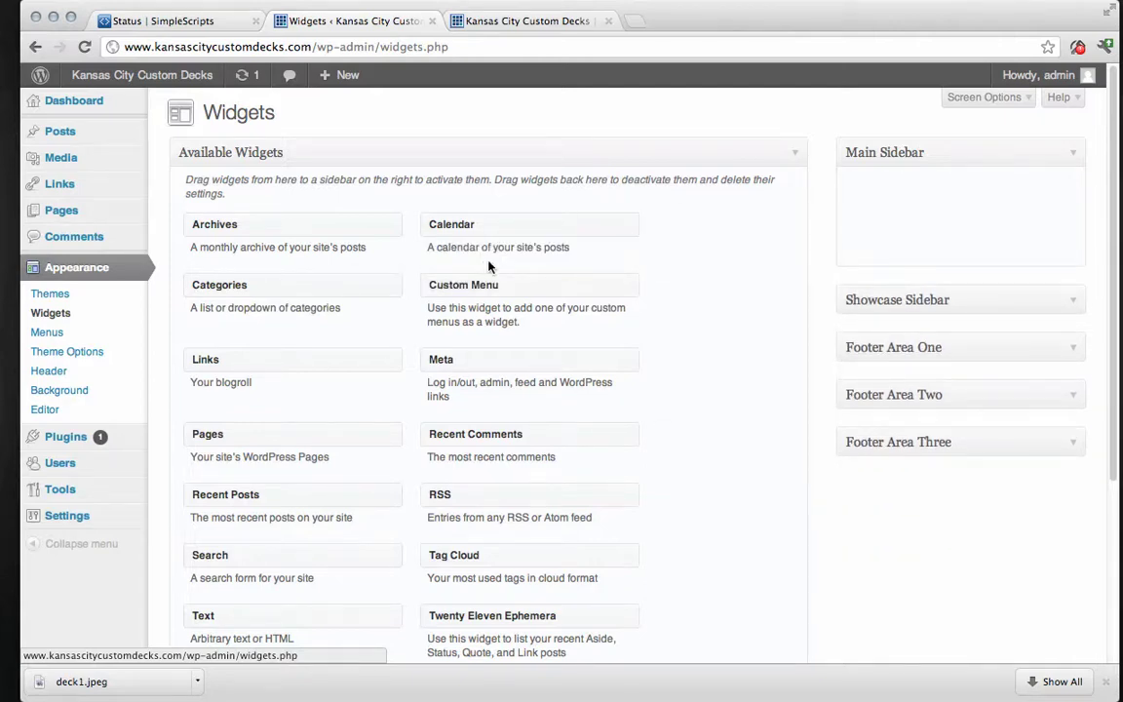
drag(231, 614, 883, 217)
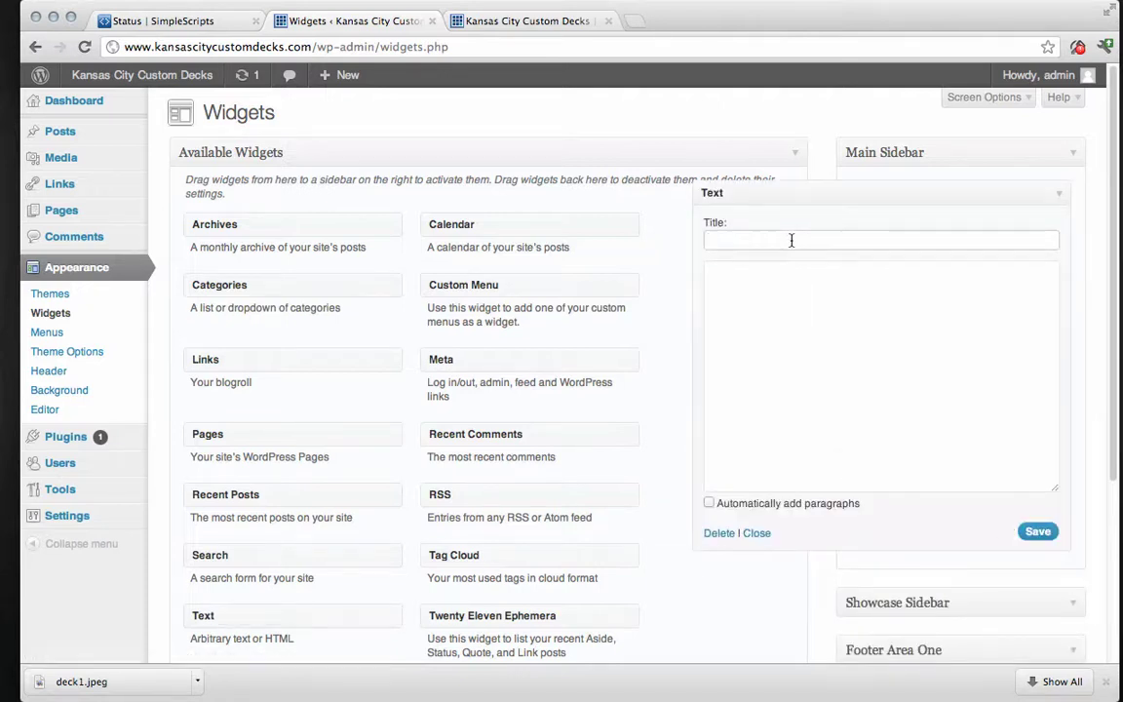
Title the Text widget 'Contact us now', enter the business phone number, save and collapse it.
text(Contact us now)
click(845, 283)
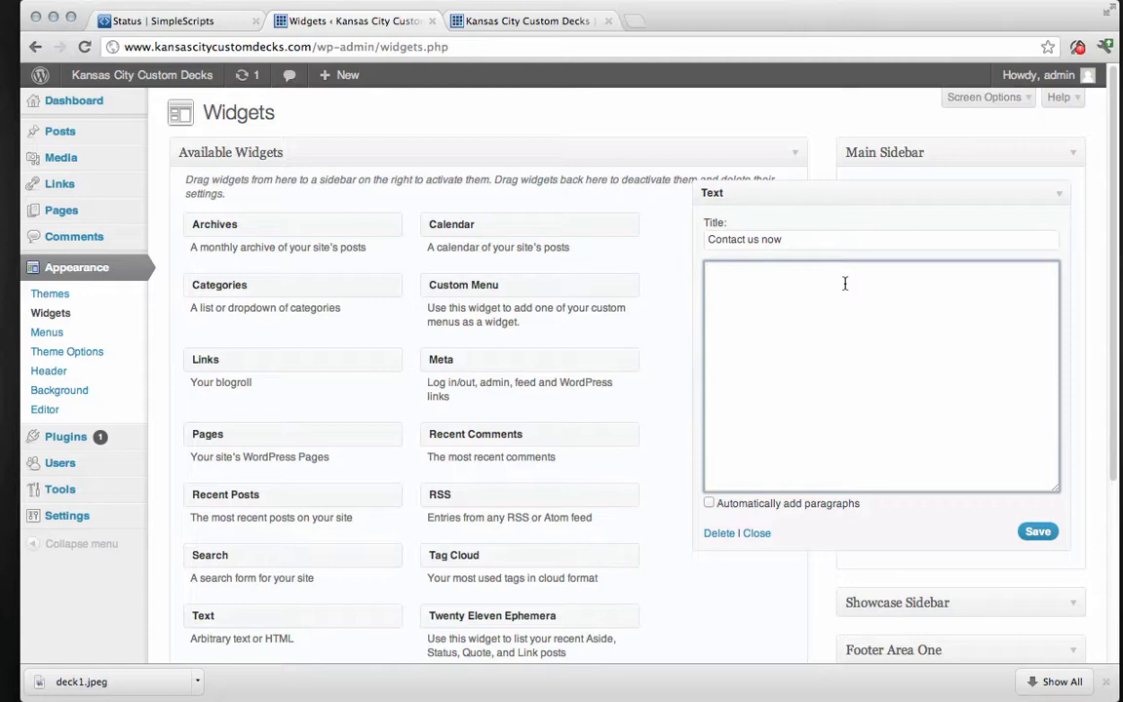
text(888-555-1234)
click(1035, 535)
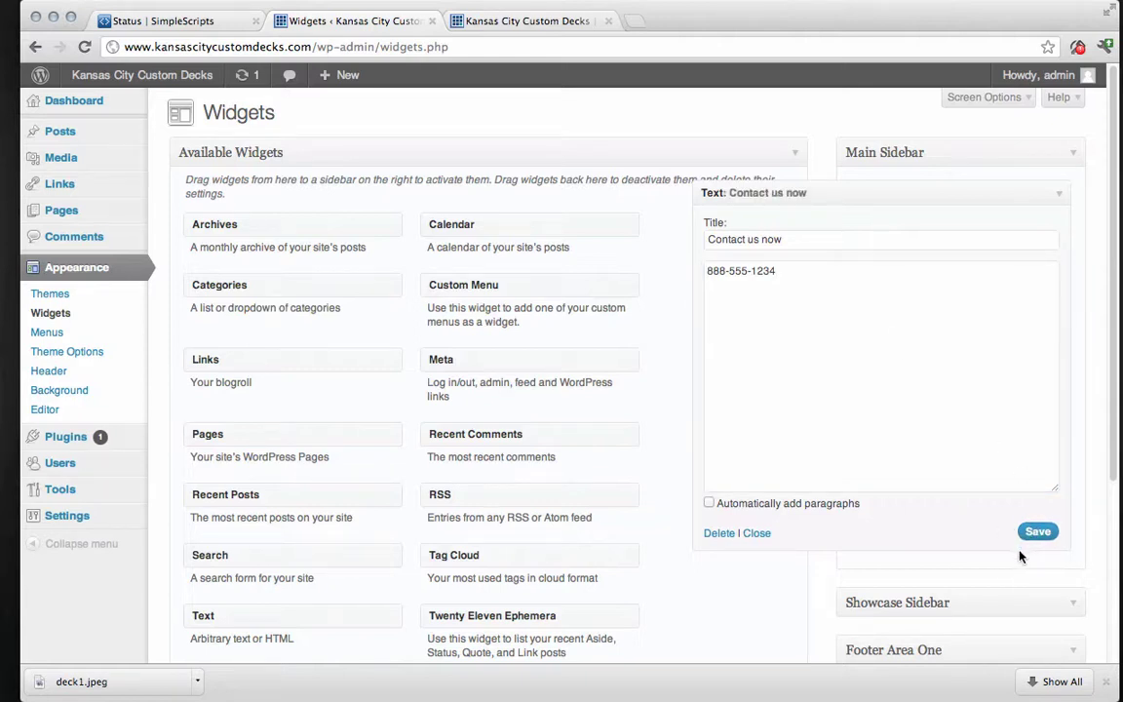
click(1058, 195)
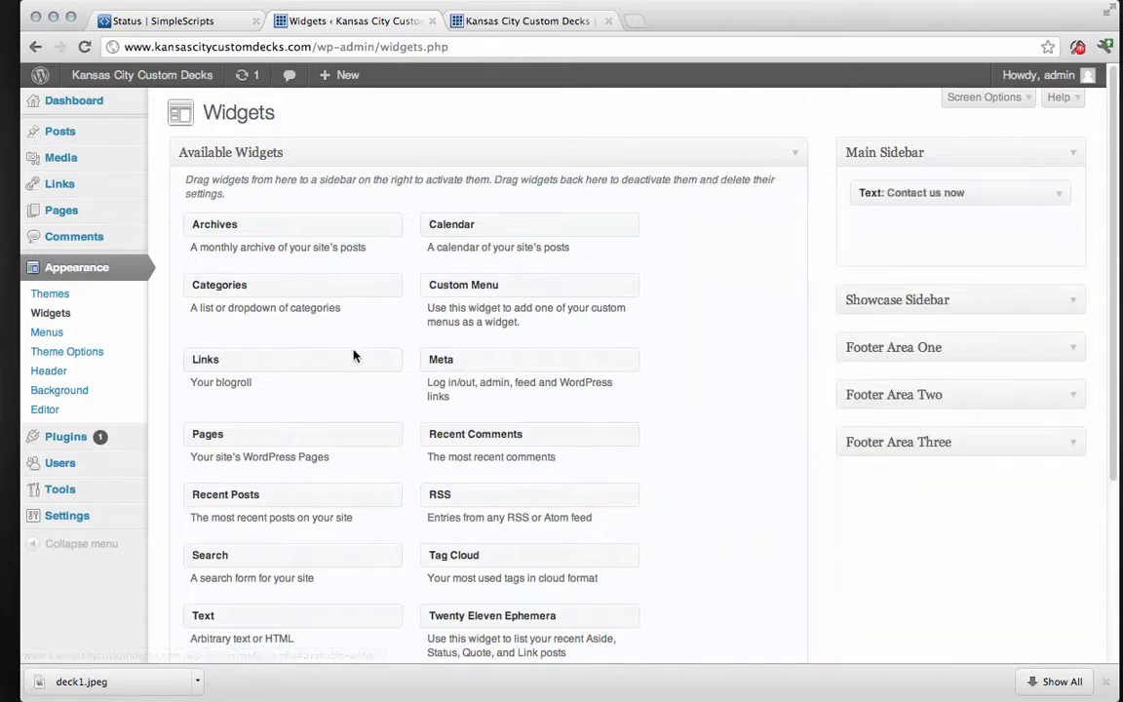
Add a Text widget titled 'Client Review' reading 'Kansas City Deck Guys did a great job on our deck'.
drag(200, 613, 859, 261)
click(786, 284)
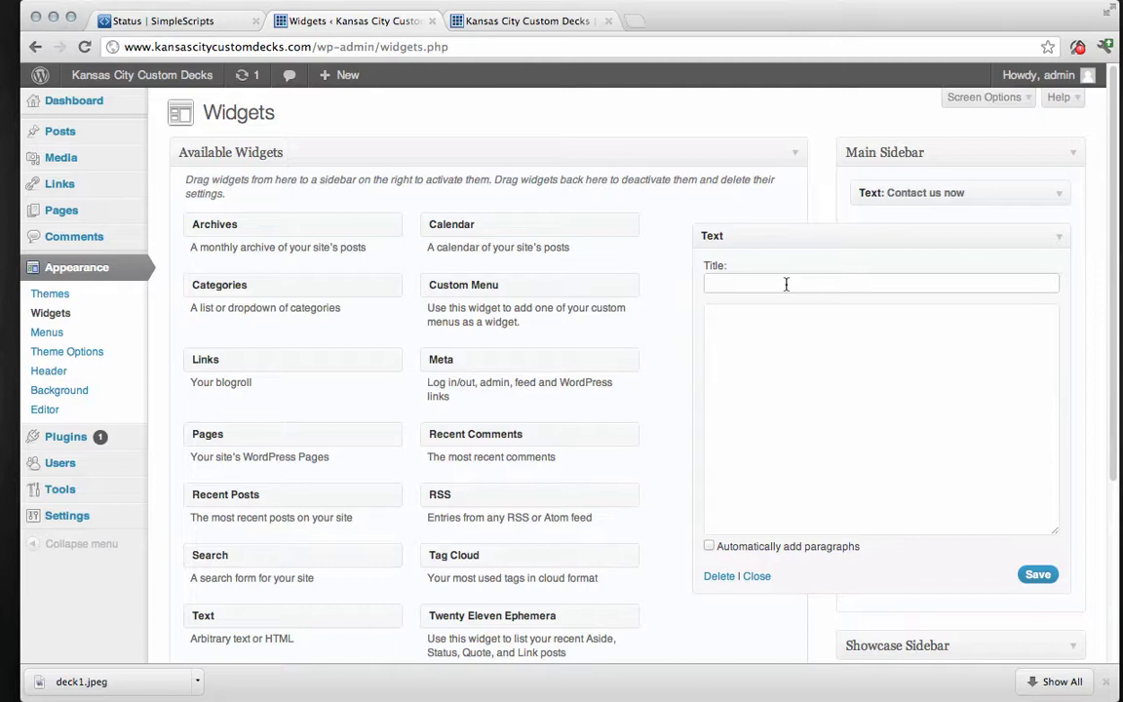
text(Client Review)
click(783, 355)
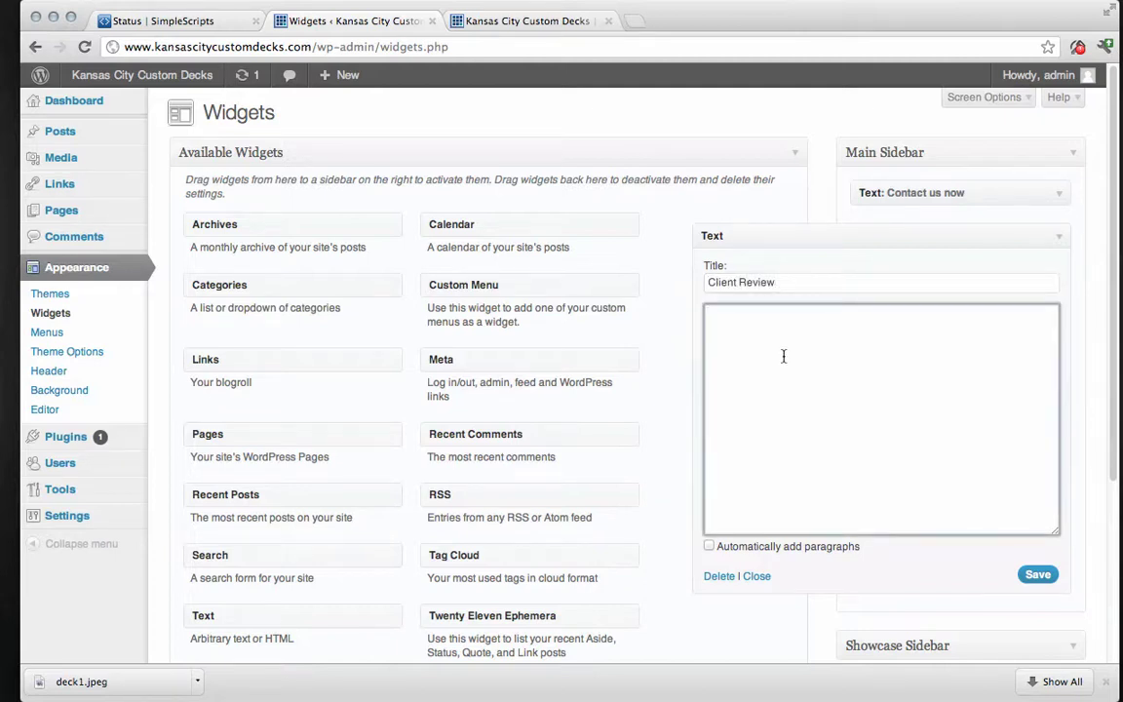
text(The)
key(BackSpace)
text(Kansas City Deck Guys )
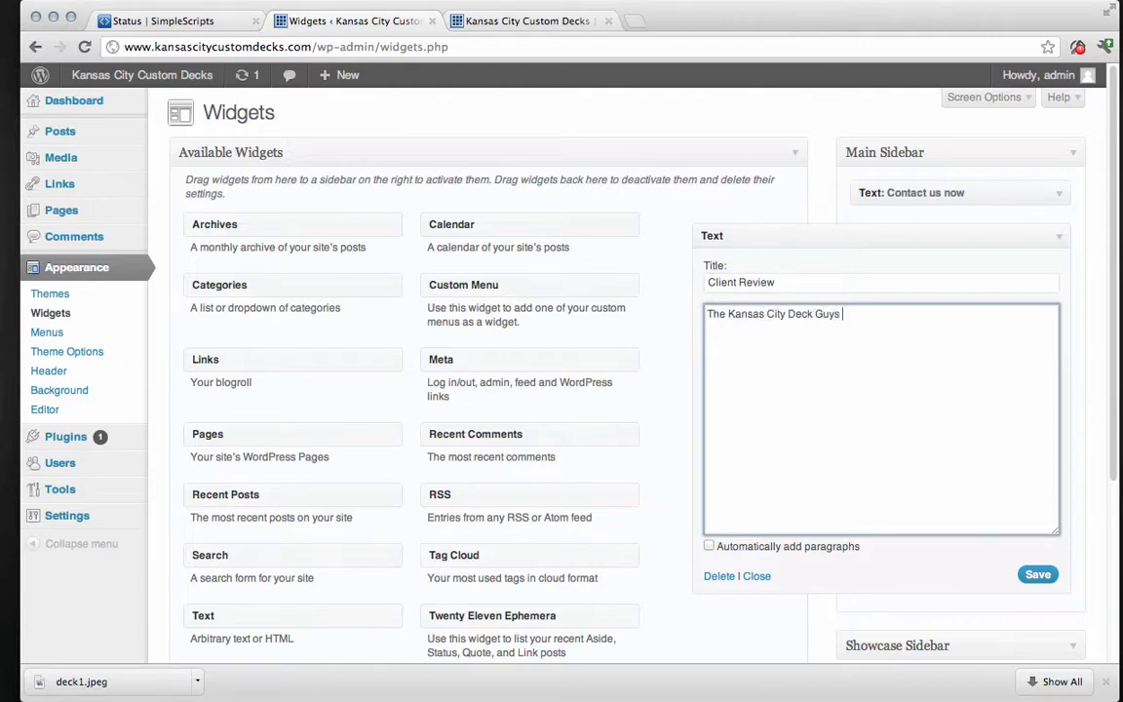
text(did a great job on our)
text( deck)
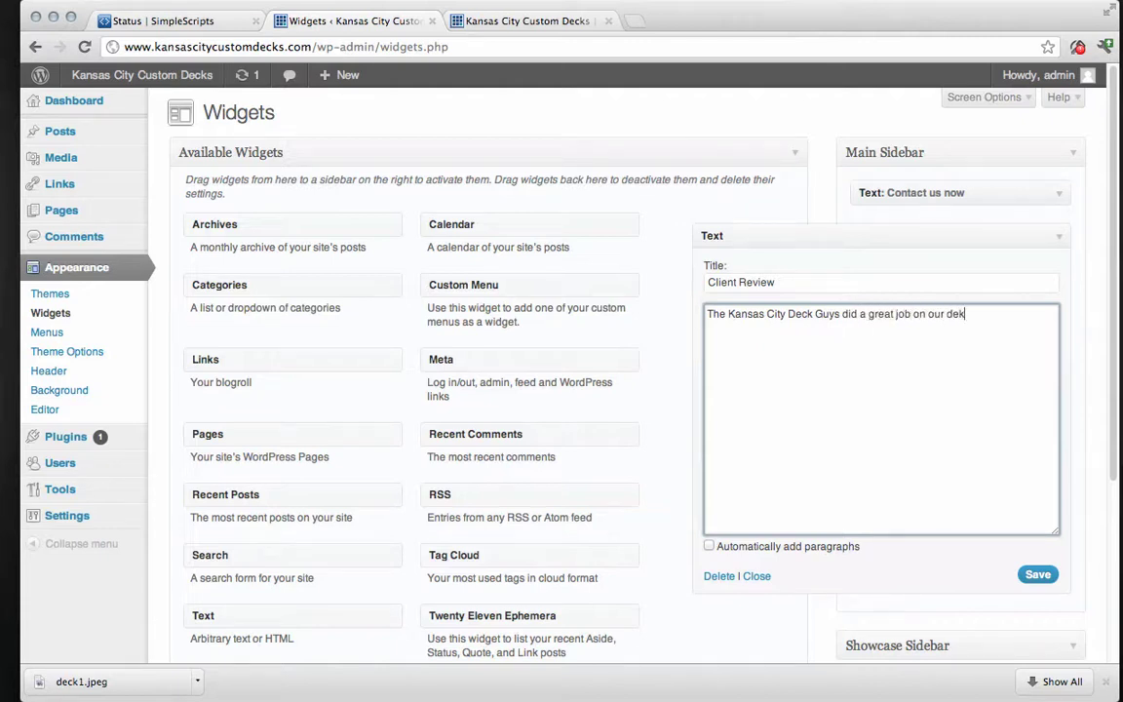
key(BackSpace)
text(ck.)
Repeat the review sentence three more times in the widget body, then save and collapse it.
drag(978, 313, 704, 319)
right_click(780, 316)
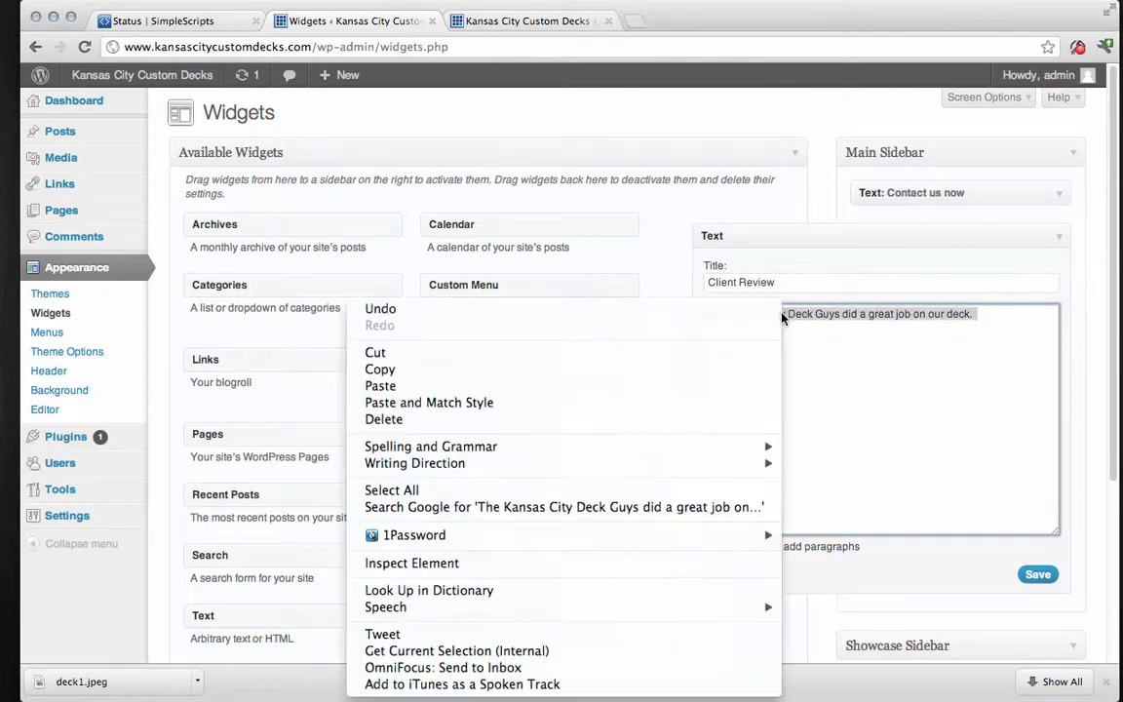
click(490, 369)
right_click(855, 378)
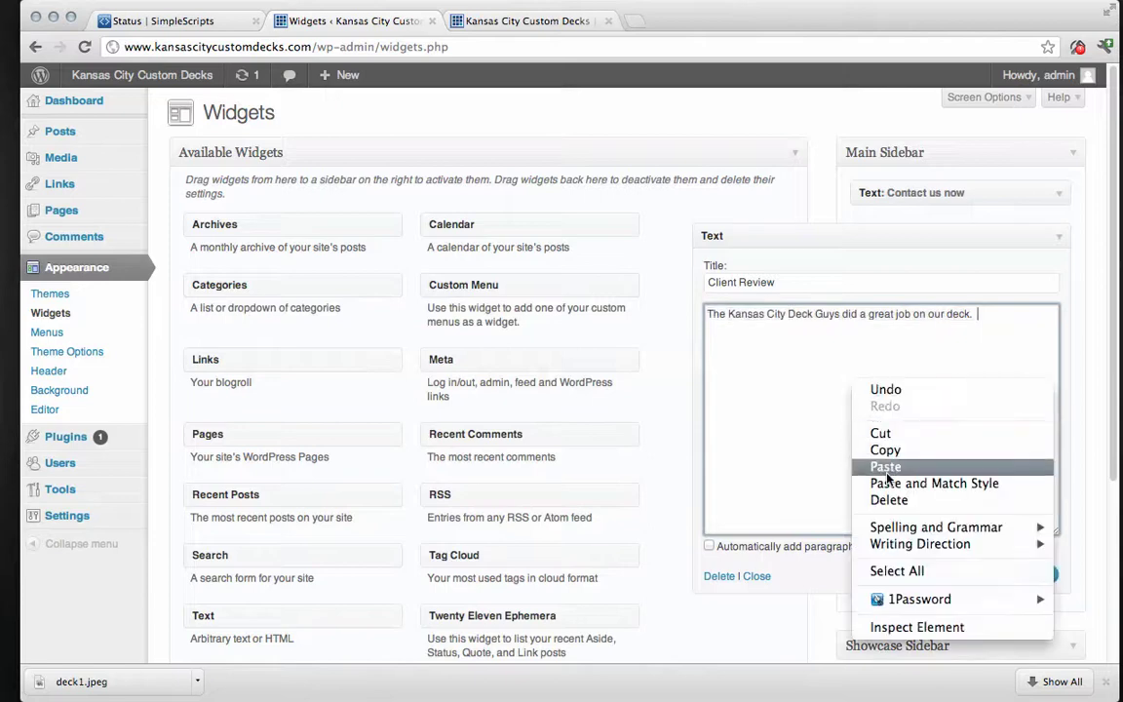
click(858, 466)
right_click(847, 416)
click(882, 497)
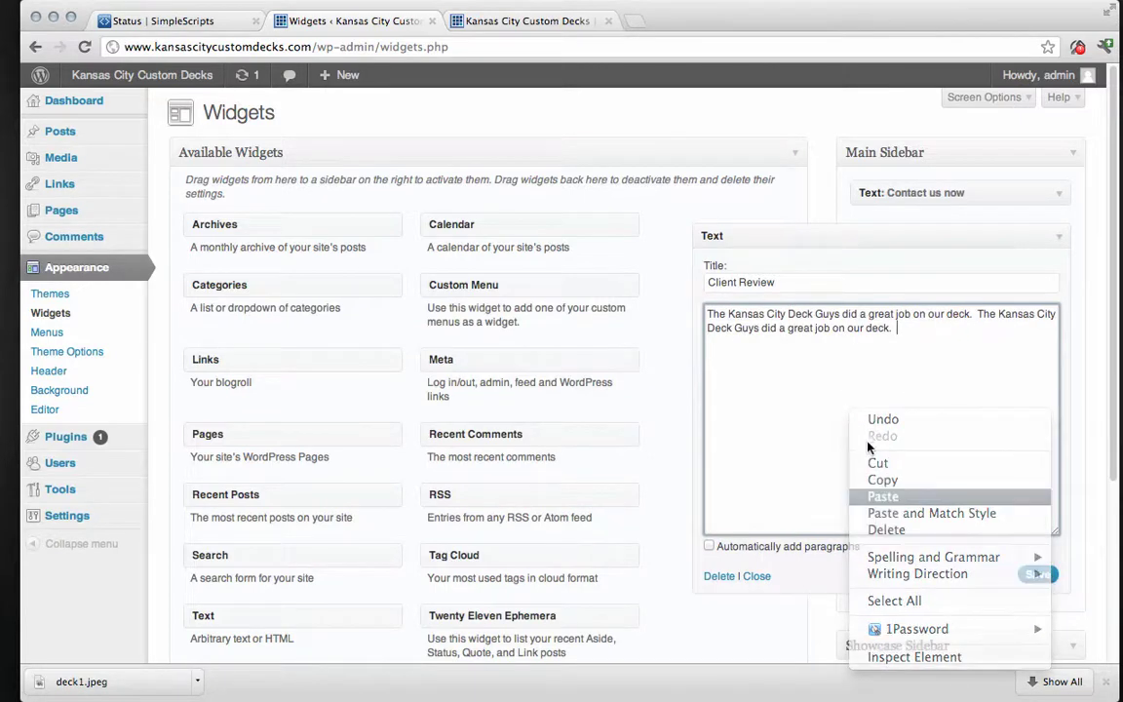
right_click(859, 419)
click(890, 498)
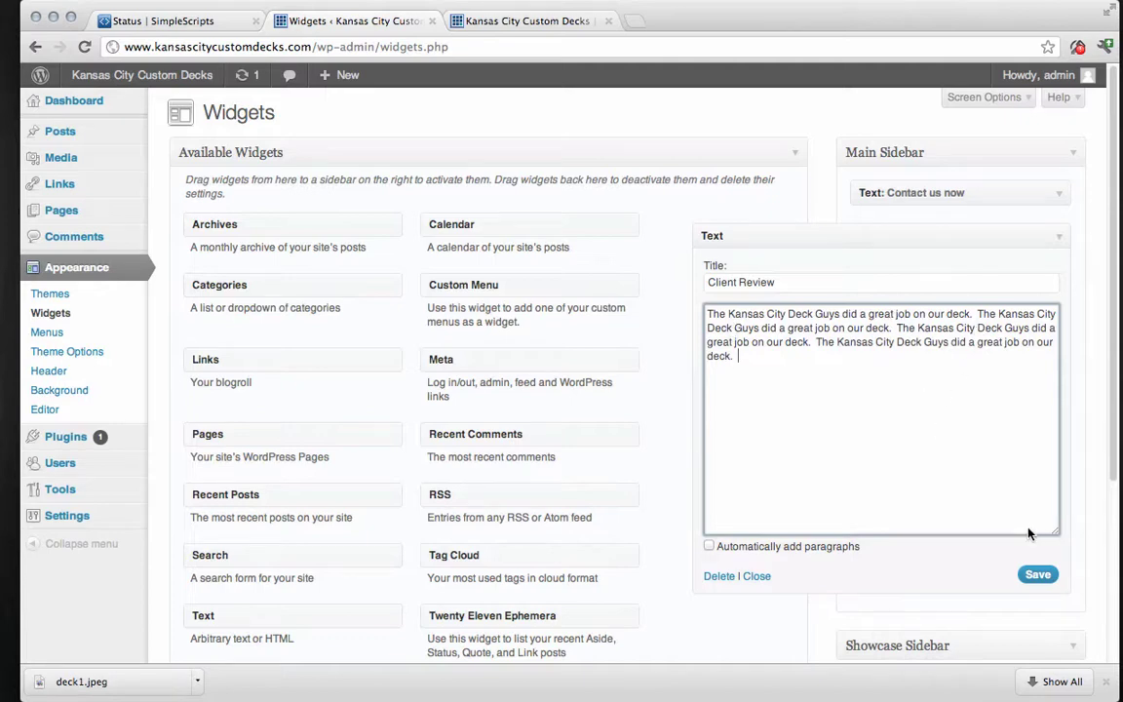
click(1039, 575)
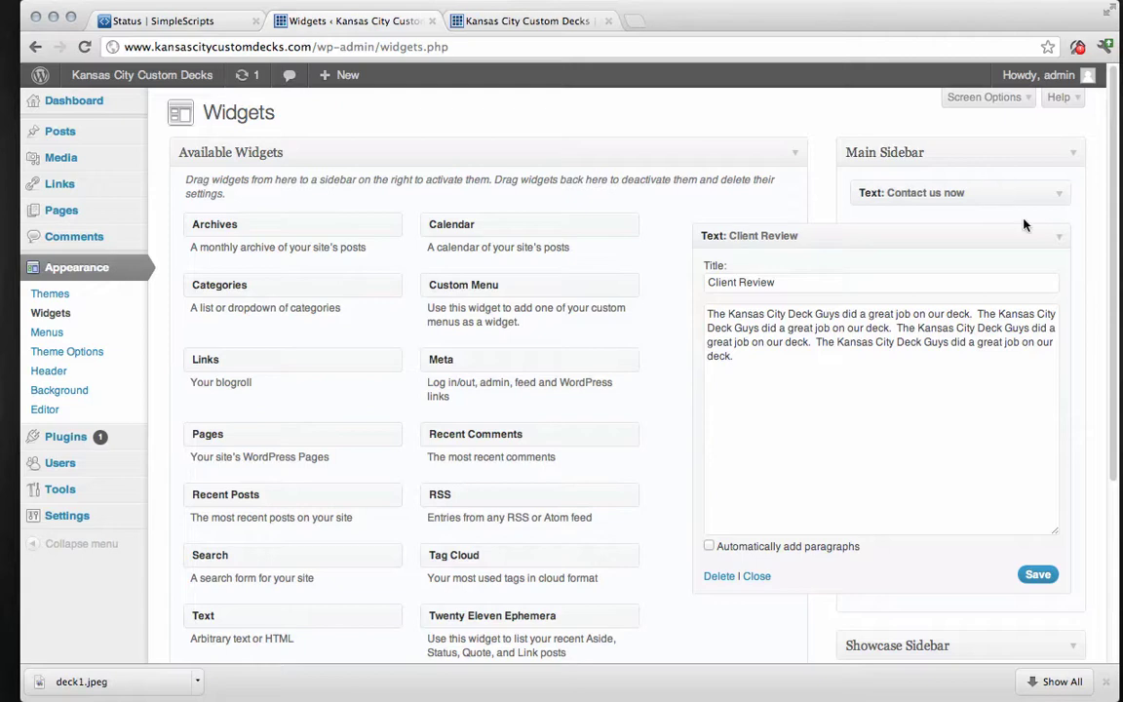
click(960, 236)
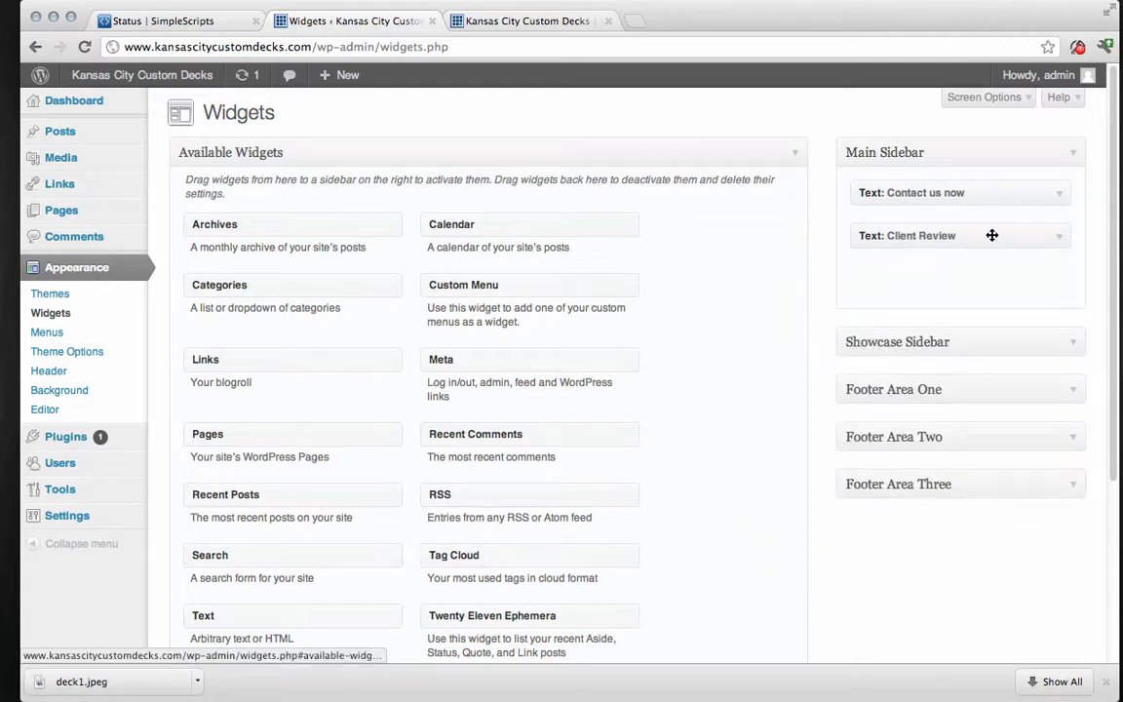
click(524, 21)
click(85, 47)
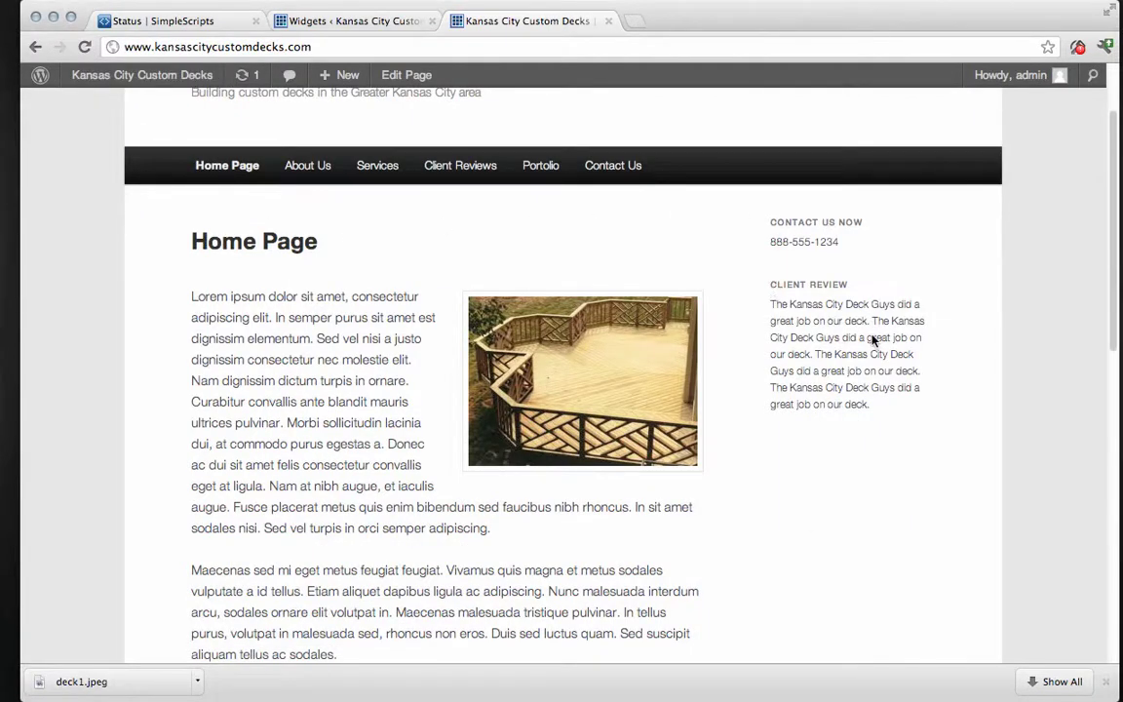
scroll(199, 262, down, 10)
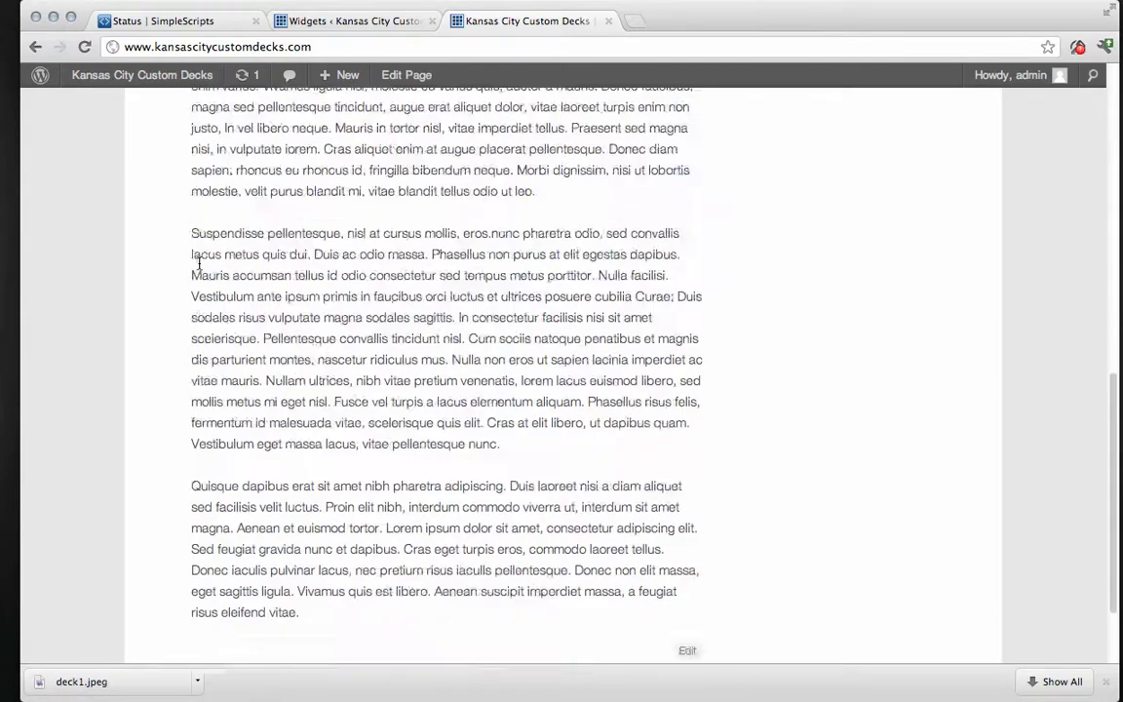
scroll(185, 312, up, 15)
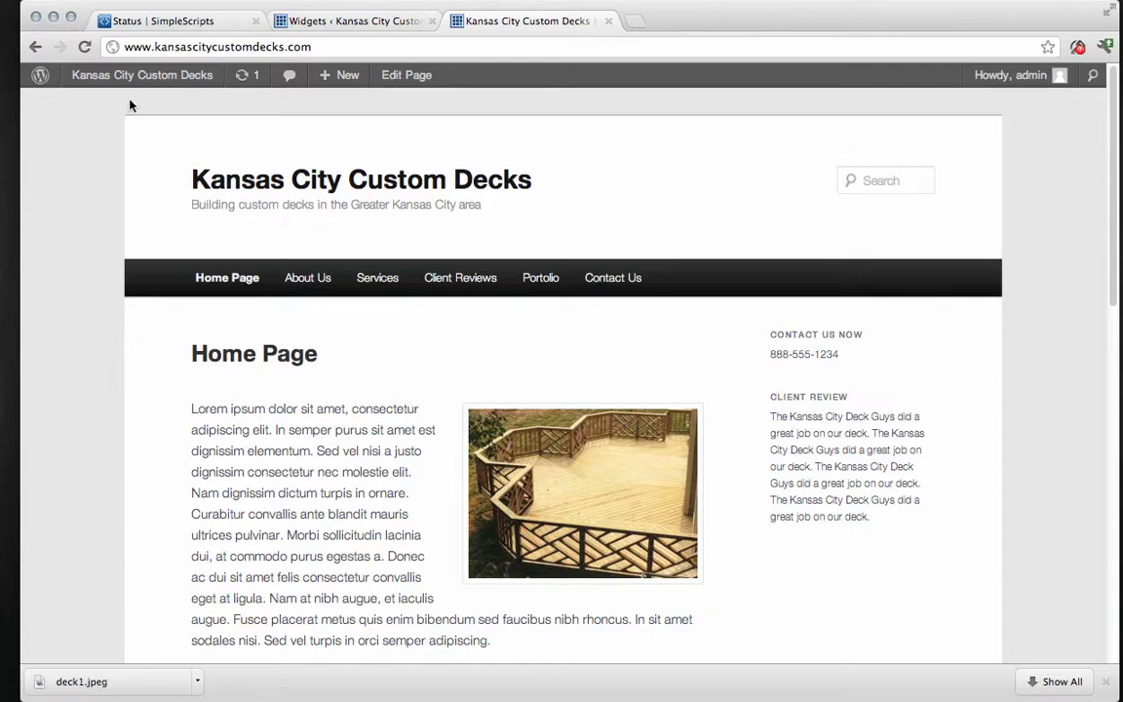
click(381, 27)
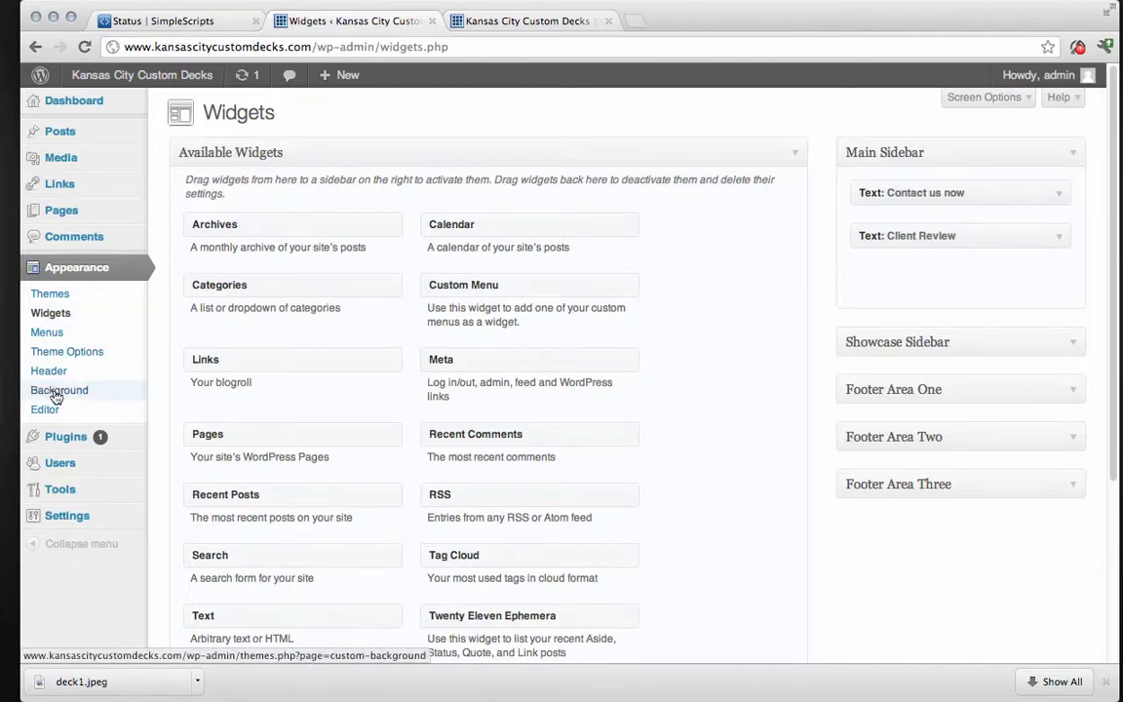
Set the Custom Background colour to dark green #0f750f and save the change.
click(56, 394)
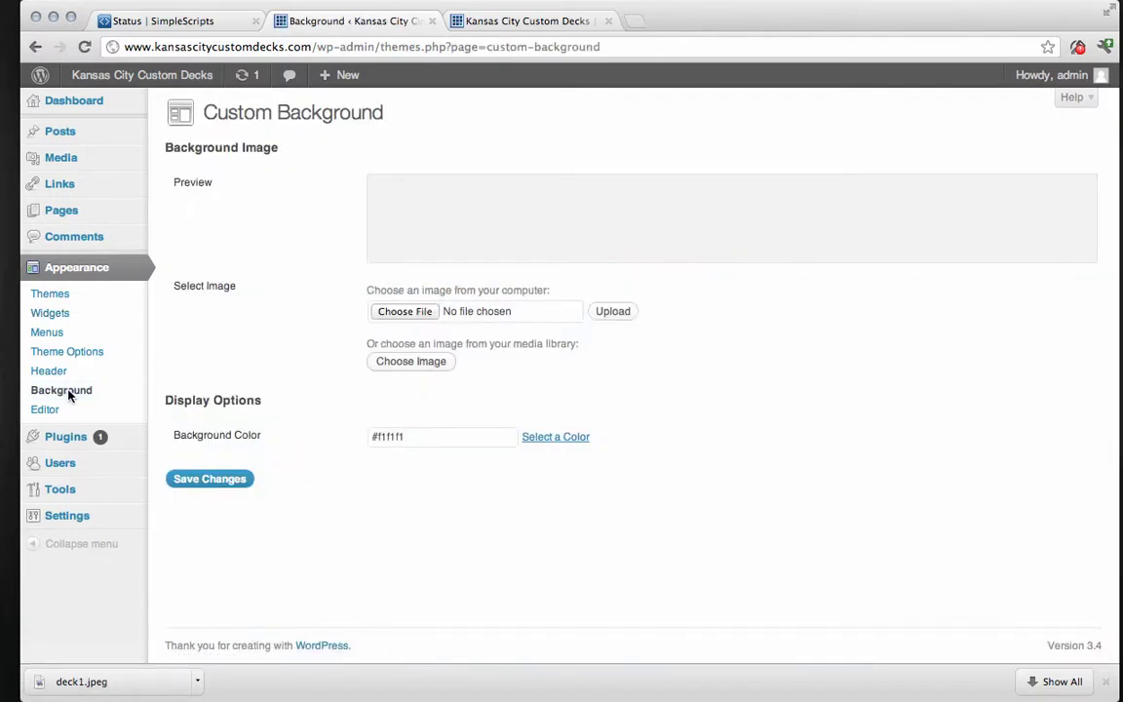
click(565, 441)
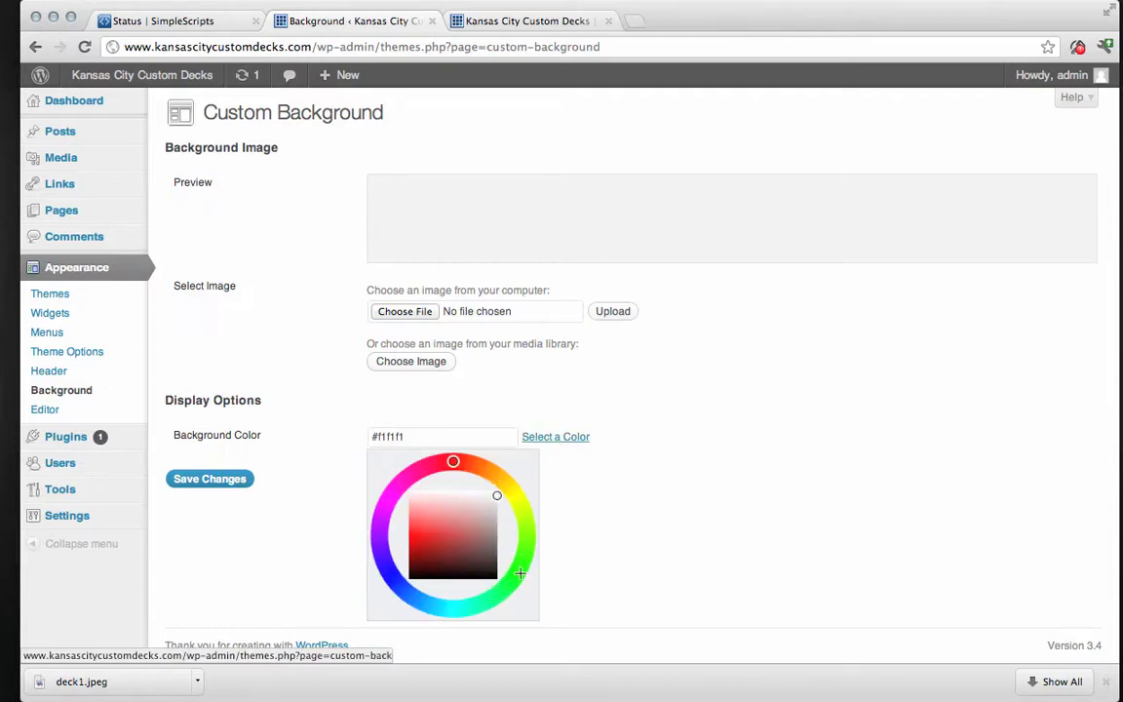
click(521, 562)
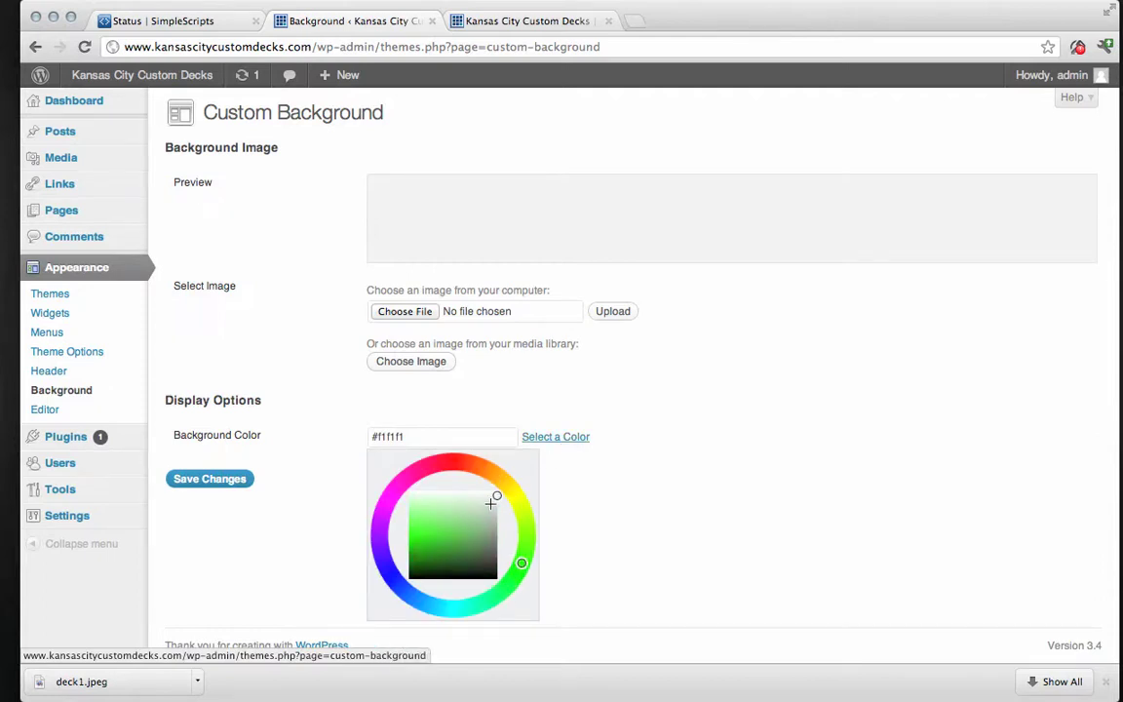
mouse_move(444, 450)
mouse_down()
mouse_move(363, 532)
mouse_move(436, 552)
mouse_move(459, 526)
mouse_move(429, 556)
mouse_up()
click(518, 572)
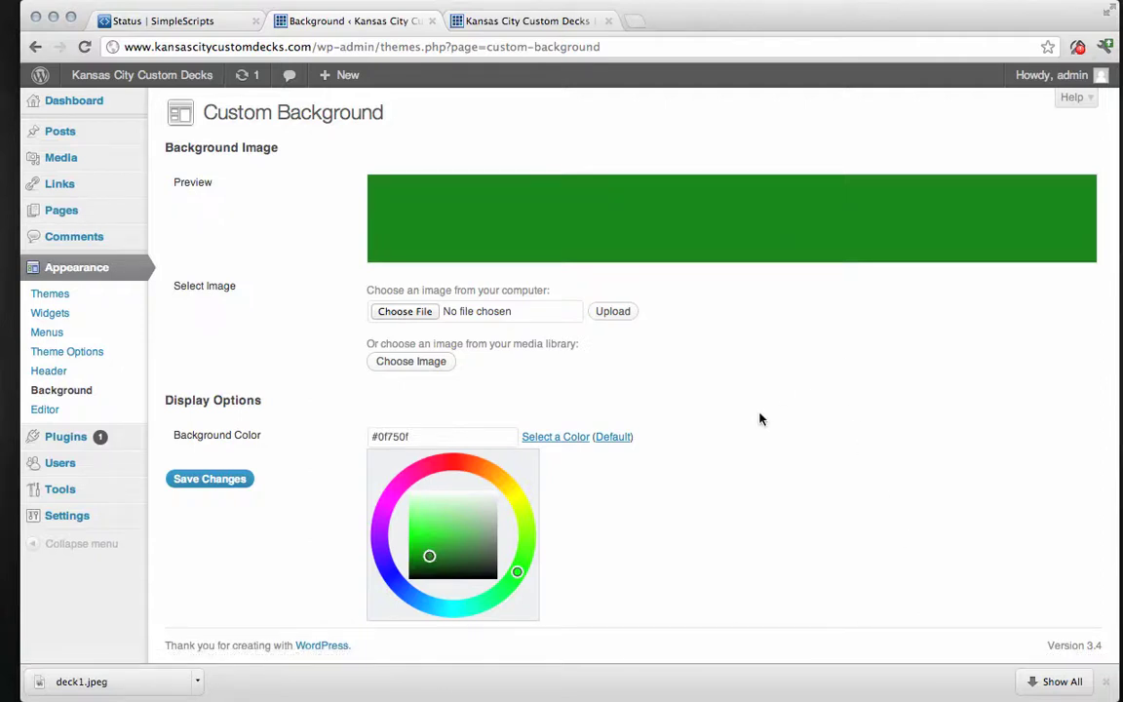
click(199, 484)
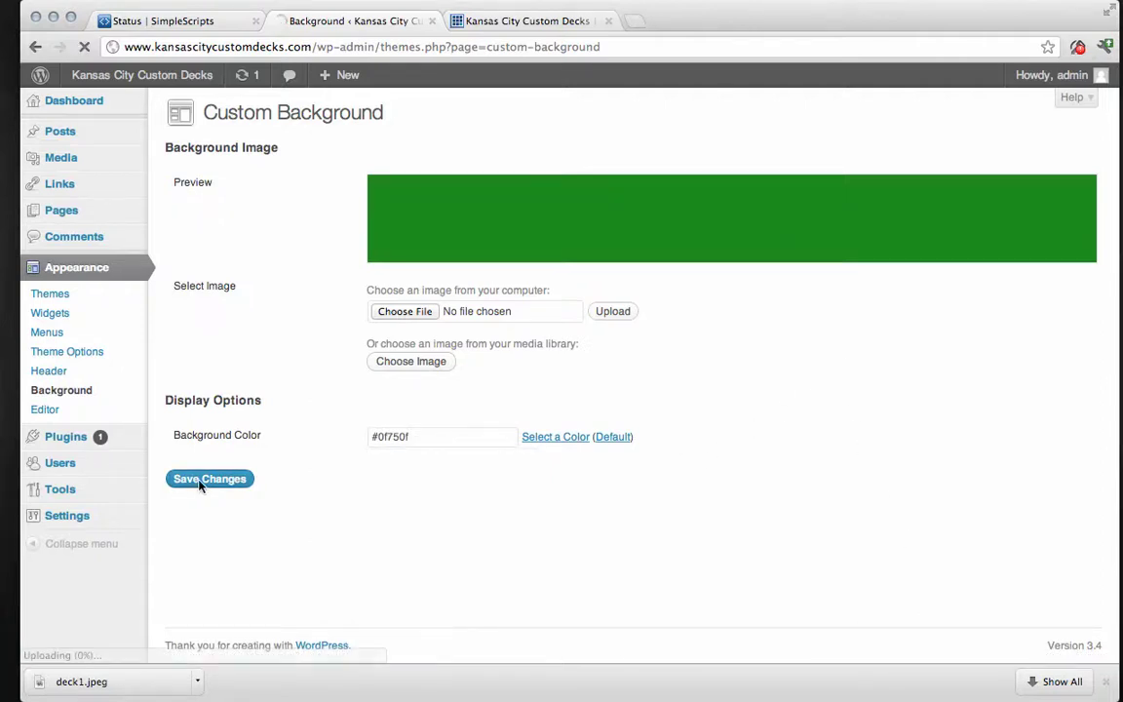
Reload the live home page and scroll through it to view the green background and sidebar.
click(521, 24)
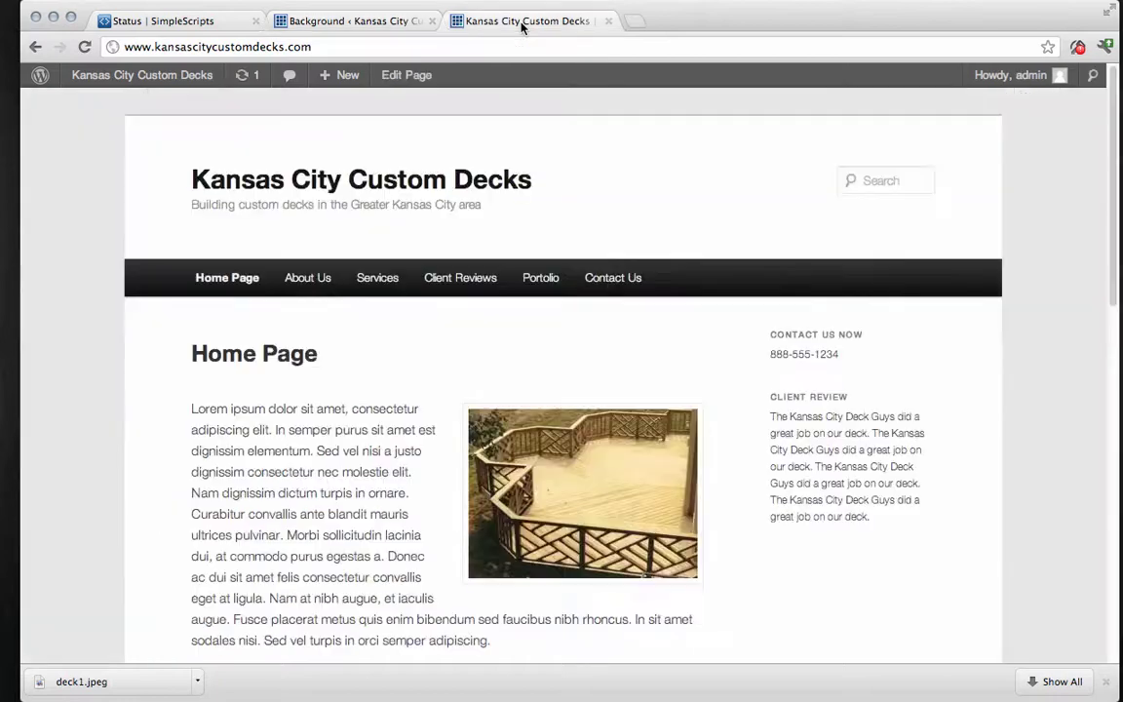
click(84, 46)
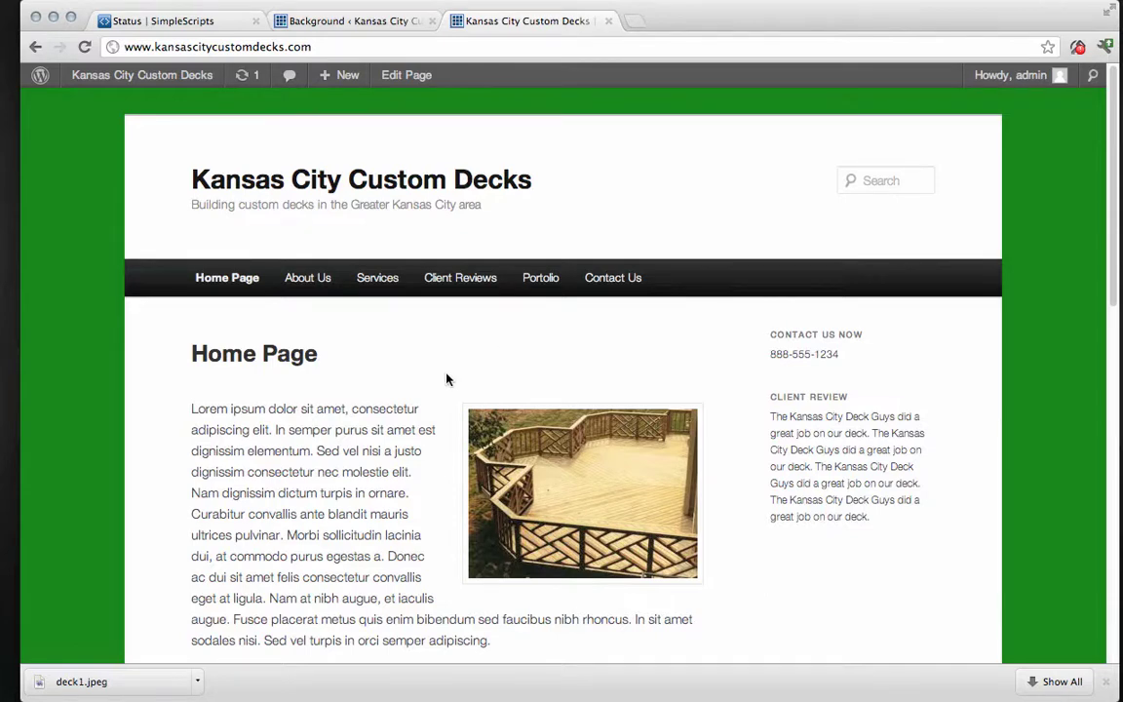
scroll(447, 379, down, 2)
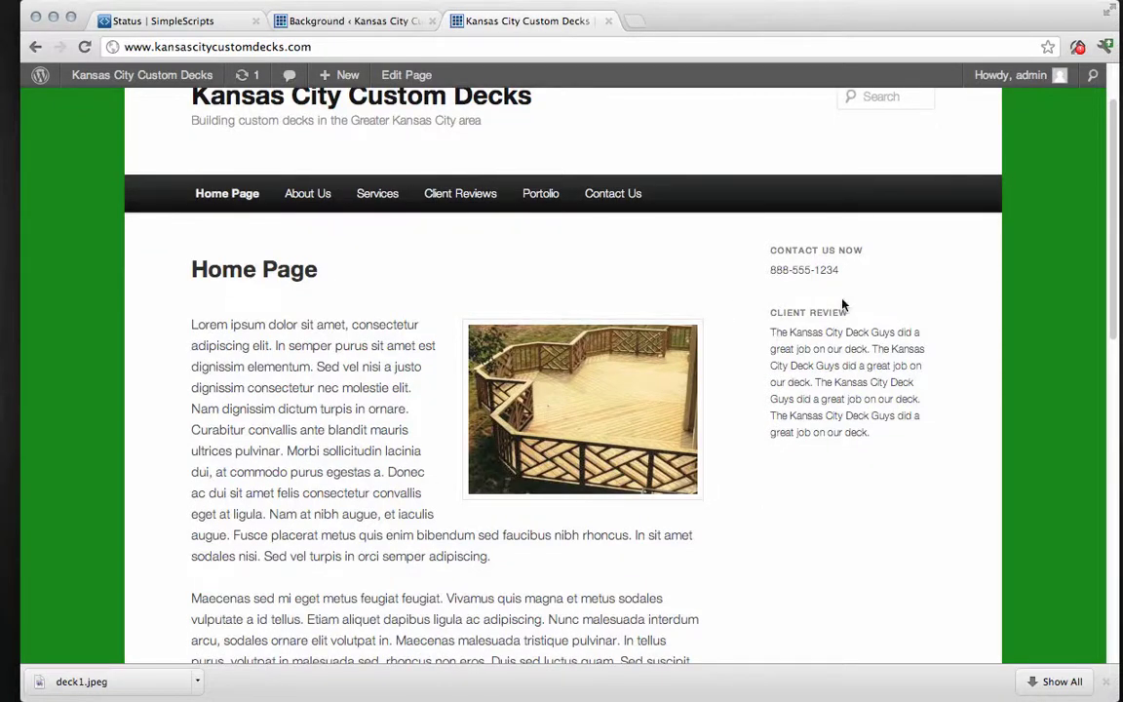
scroll(326, 343, up, 2)
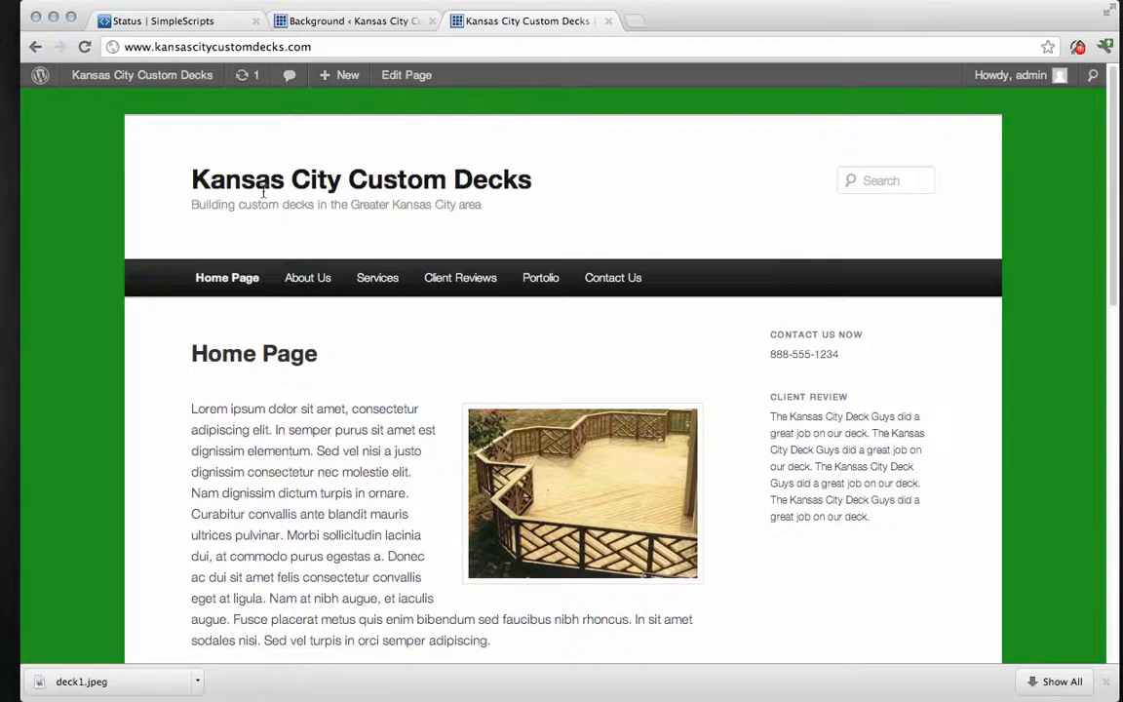